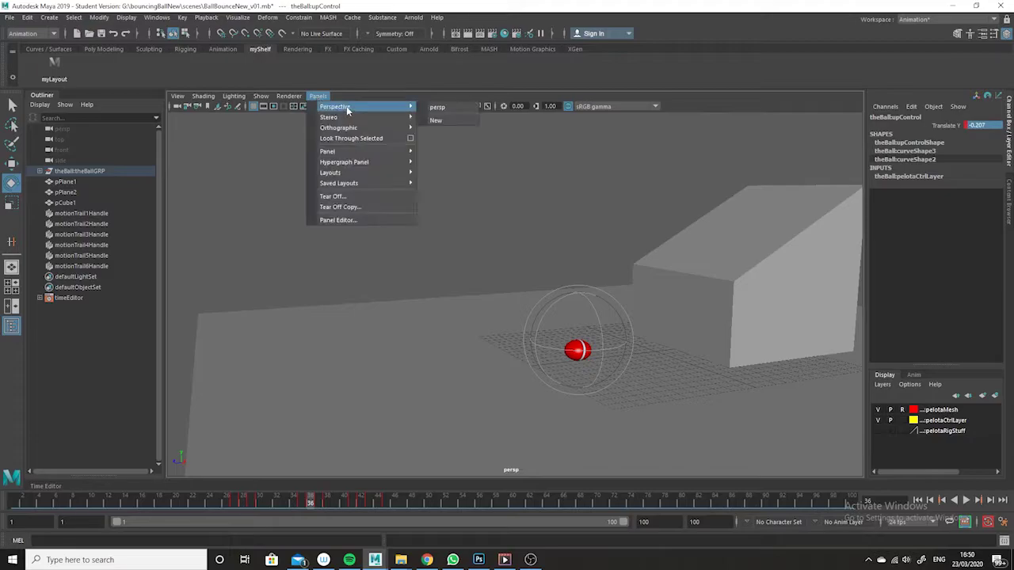
# Load the myLayout arrangement and move the timeline to frame 28 with the side view enlarged and textured.
pyautogui.moveTo(408, 131)
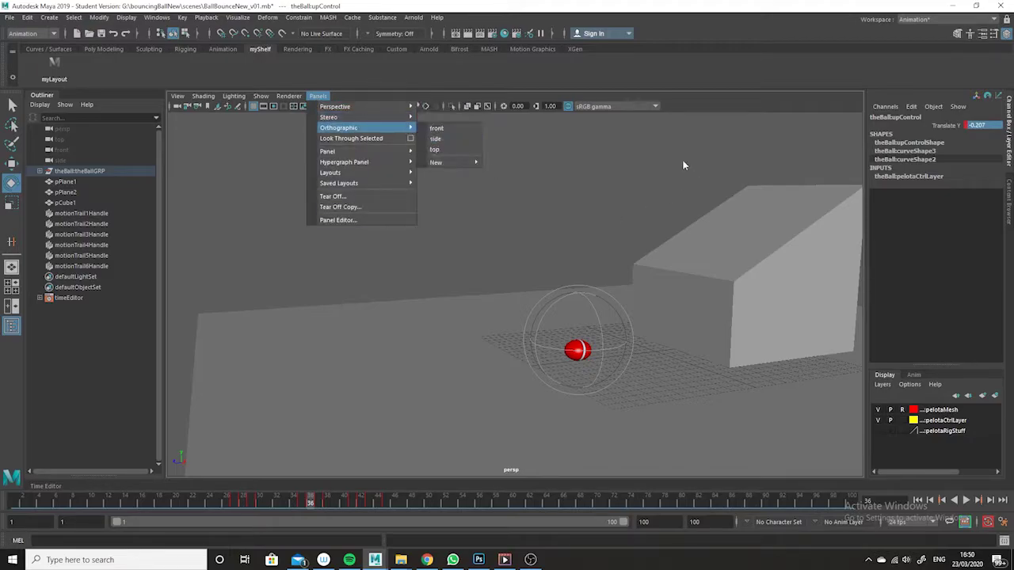
pyautogui.click(52, 66)
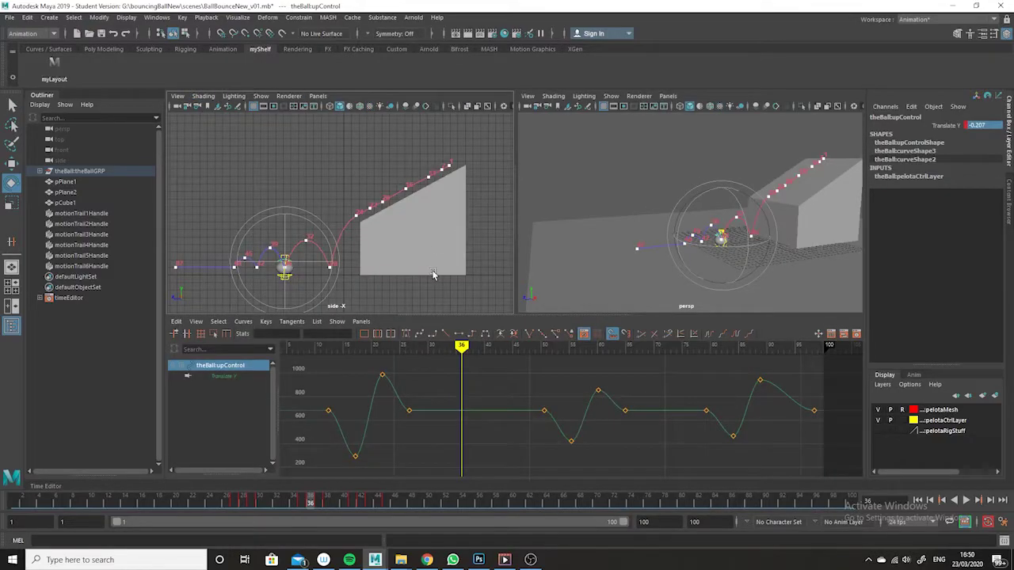
pyautogui.click(433, 273)
pyautogui.press('space')
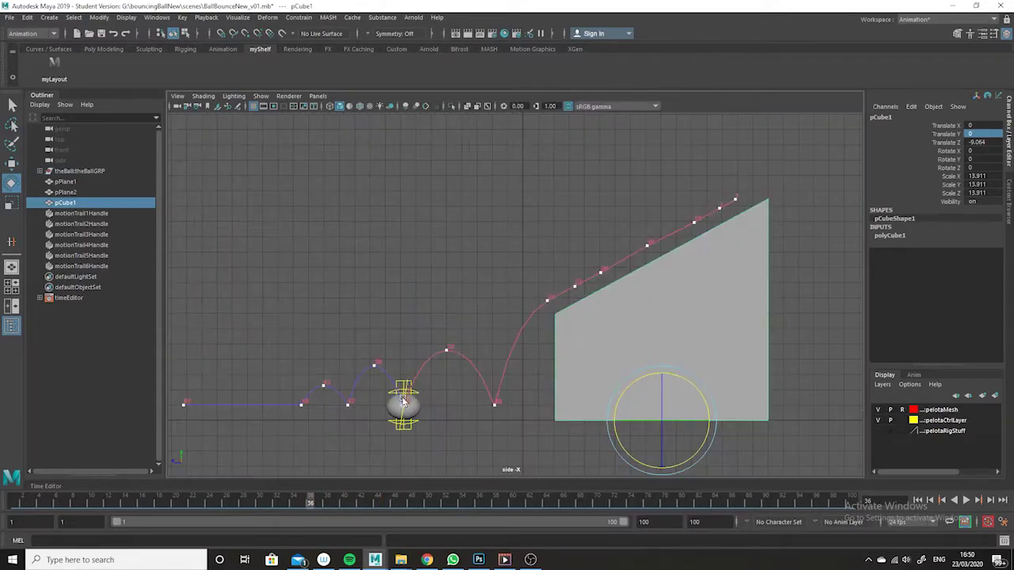
pyautogui.press('6')
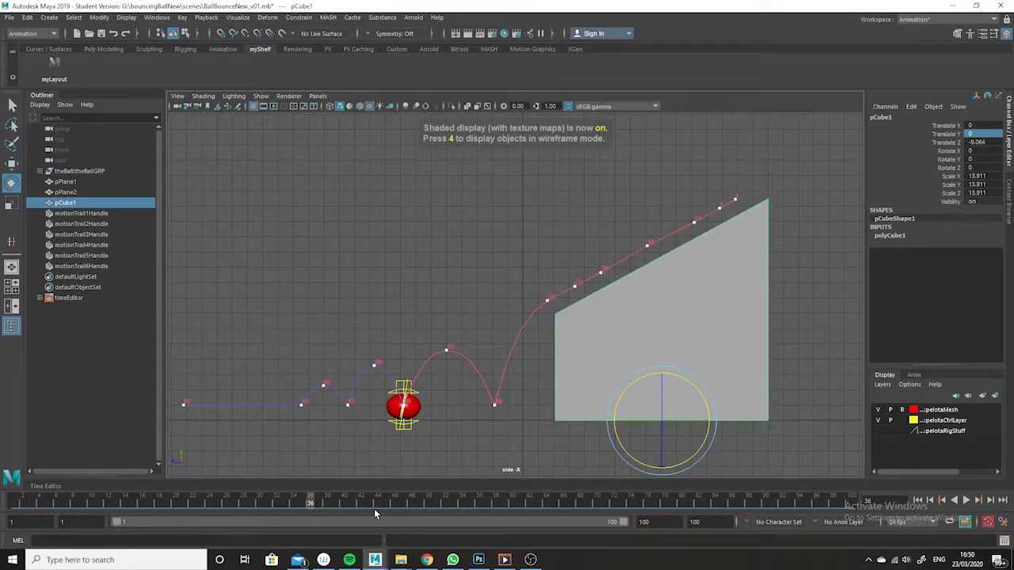
pyautogui.moveTo(290, 504)
pyautogui.mouseDown()
pyautogui.moveTo(238, 502)
pyautogui.moveTo(247, 503)
pyautogui.mouseUp()
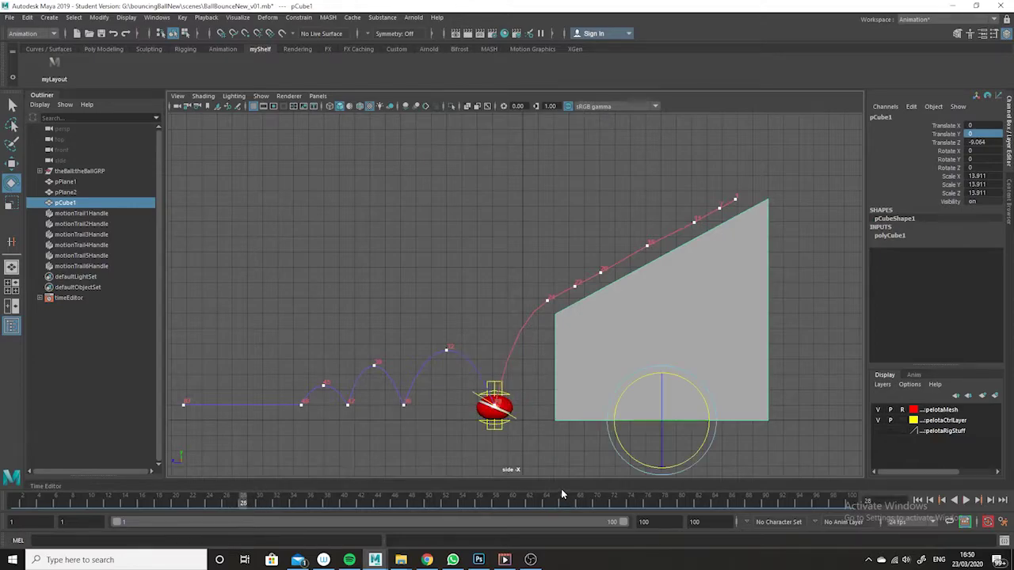
# Bring theBall:upControl's Translate Y keys at frames 42 and 43 closer to zero, and raise the frame 37 key to 0.202.
pyautogui.click(59, 77)
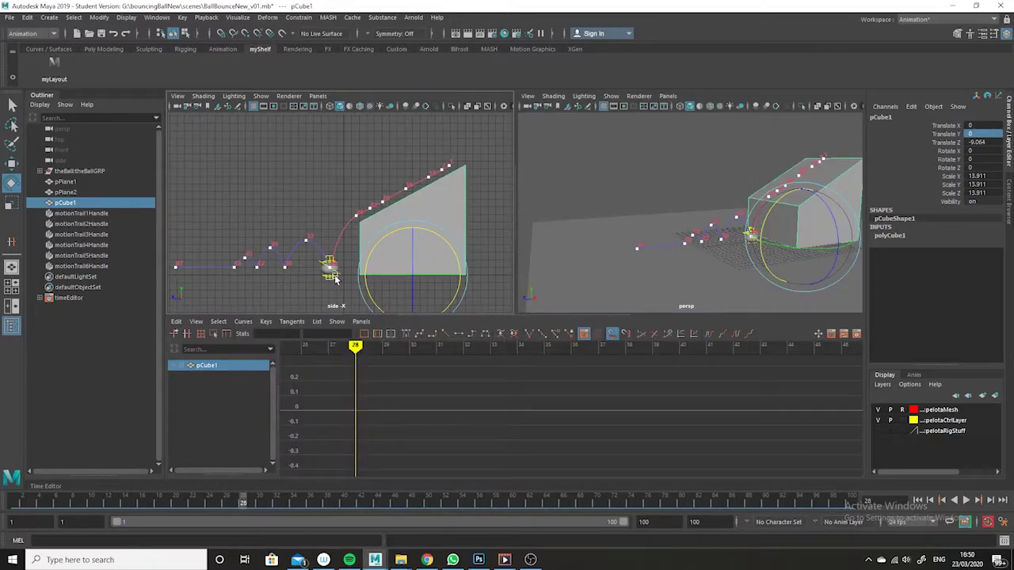
pyautogui.keyDown('alt'); pyautogui.moveTo(342, 247); pyautogui.dragTo(378, 194, button='middle'); pyautogui.keyUp('alt')
pyautogui.keyDown('alt'); pyautogui.moveTo(378, 193); pyautogui.dragTo(454, 195, button='right'); pyautogui.keyUp('alt')
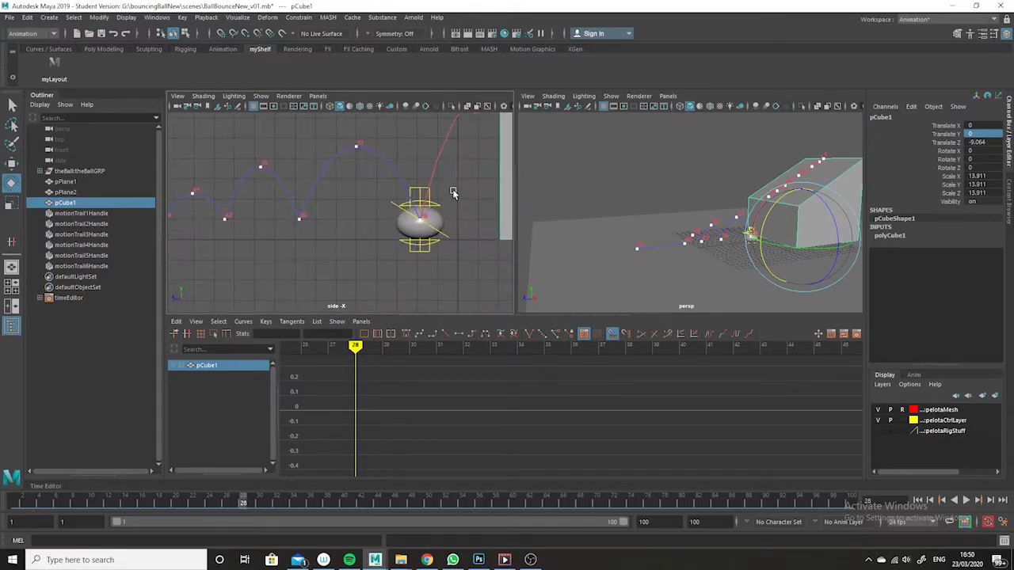
pyautogui.click(441, 207)
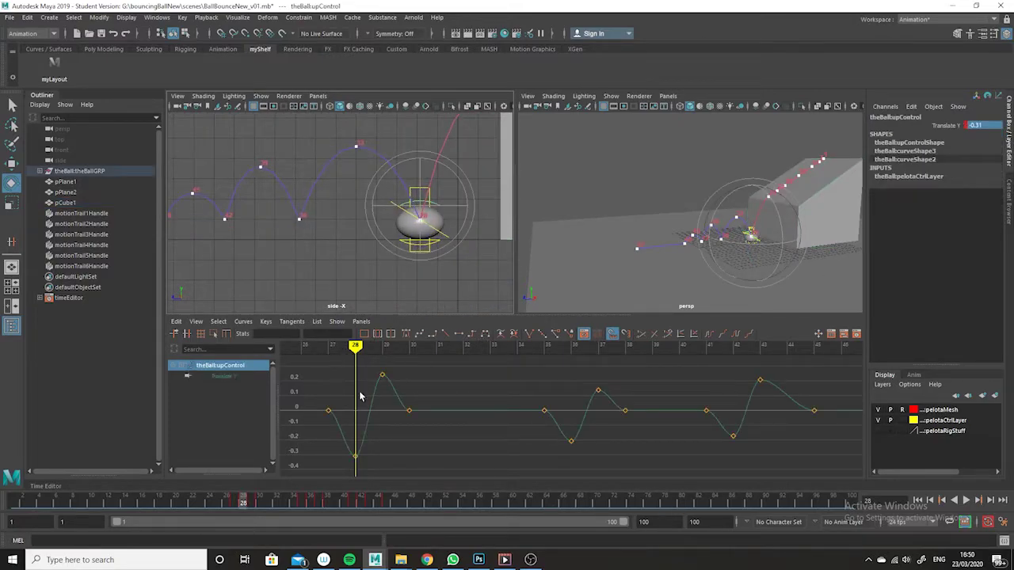
pyautogui.click(761, 381)
pyautogui.moveTo(765, 368); pyautogui.dragTo(763, 385, button='middle')
pyautogui.click(733, 436)
pyautogui.moveTo(732, 459); pyautogui.dragTo(732, 443, button='middle')
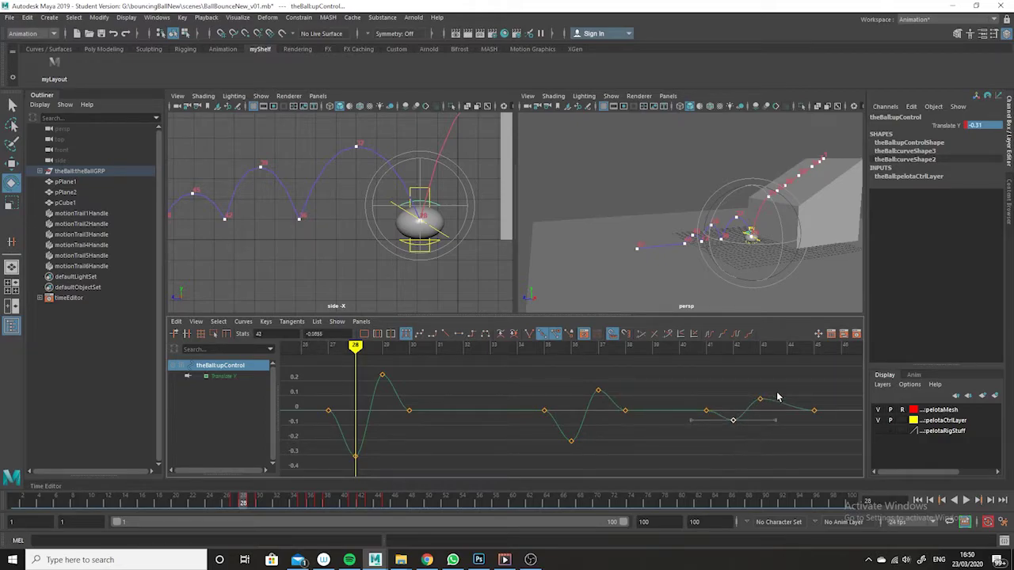
pyautogui.click(599, 389)
pyautogui.moveTo(603, 405); pyautogui.dragTo(600, 389, button='middle')
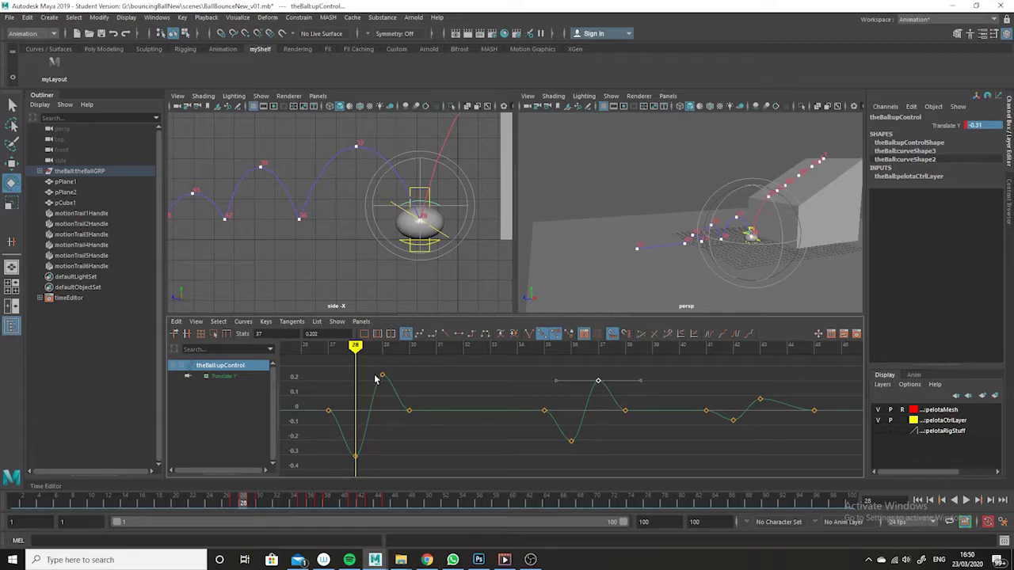
# Set theBall:upControl's Translate Y key at frame 28 to -0.256 and move the curve's last key to frame 44.
pyautogui.click(463, 172)
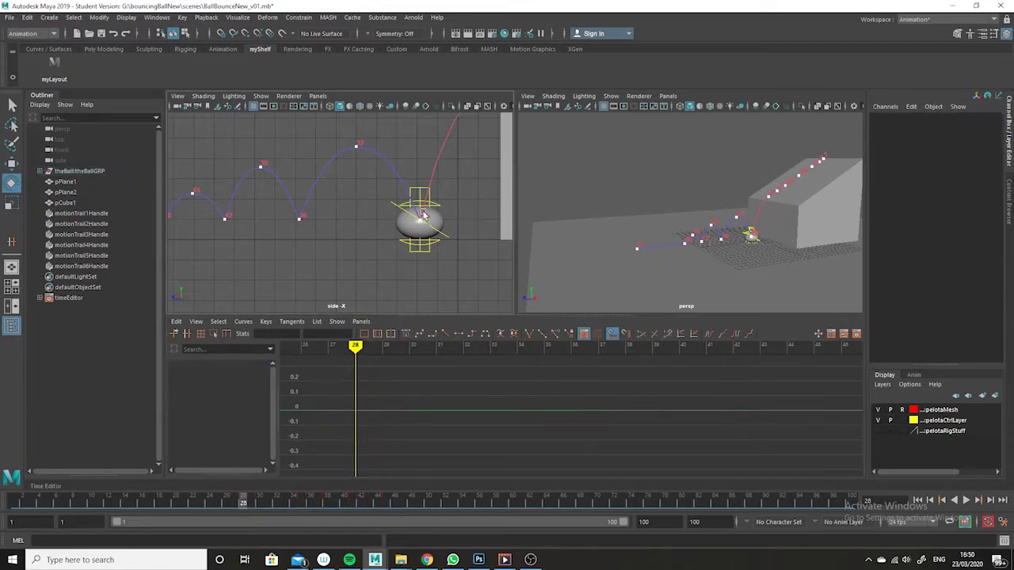
pyautogui.click(440, 208)
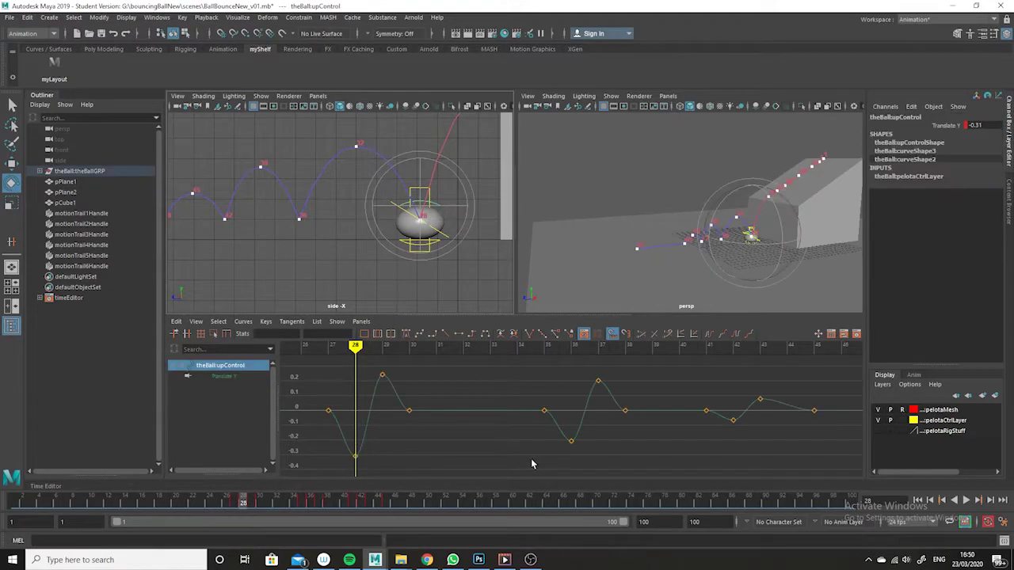
pyautogui.moveTo(373, 452); pyautogui.dragTo(341, 471)
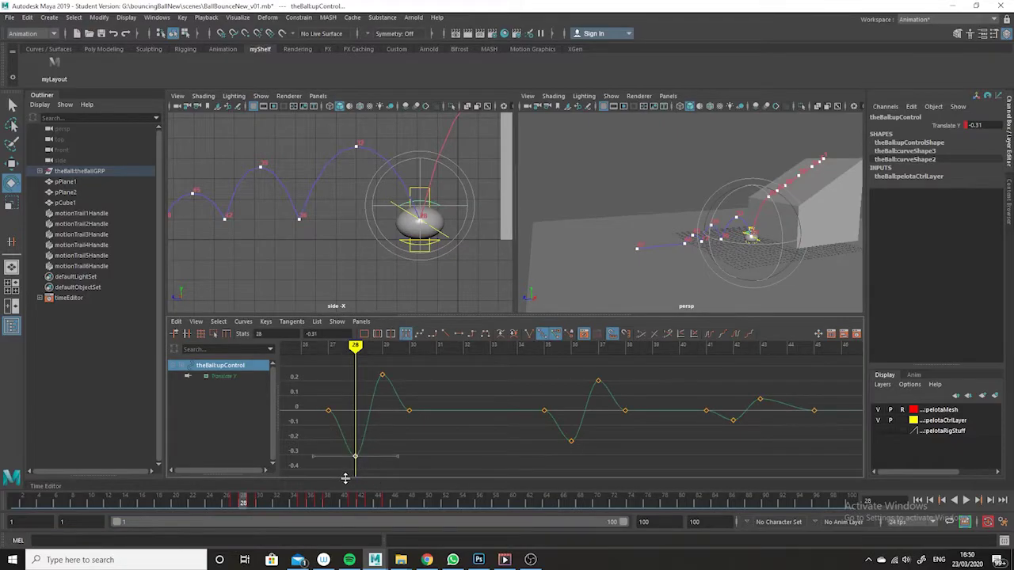
pyautogui.moveTo(353, 464); pyautogui.dragTo(354, 460, button='middle')
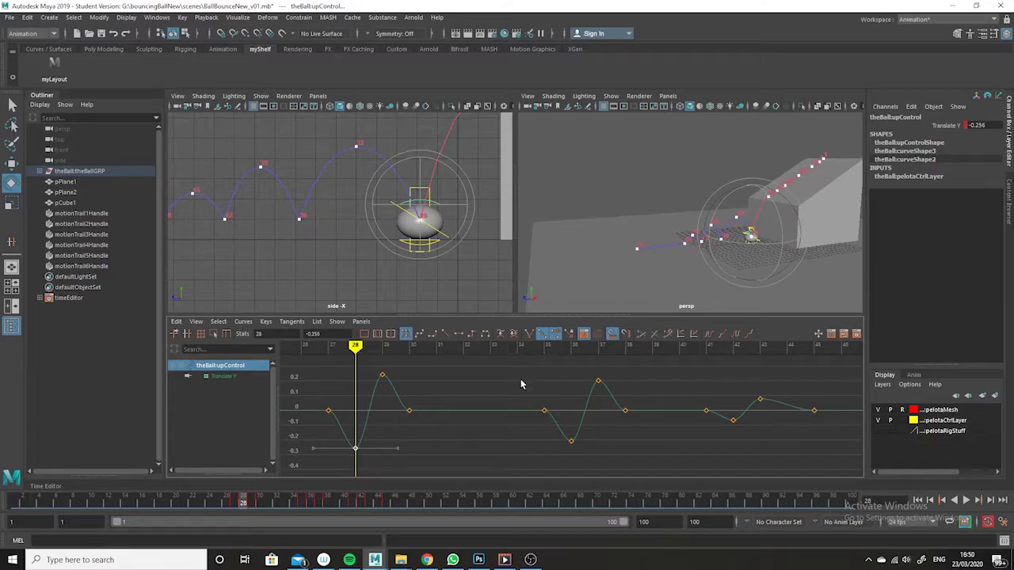
pyautogui.moveTo(831, 400); pyautogui.dragTo(796, 431)
pyautogui.moveTo(802, 426); pyautogui.dragTo(790, 424, button='middle')
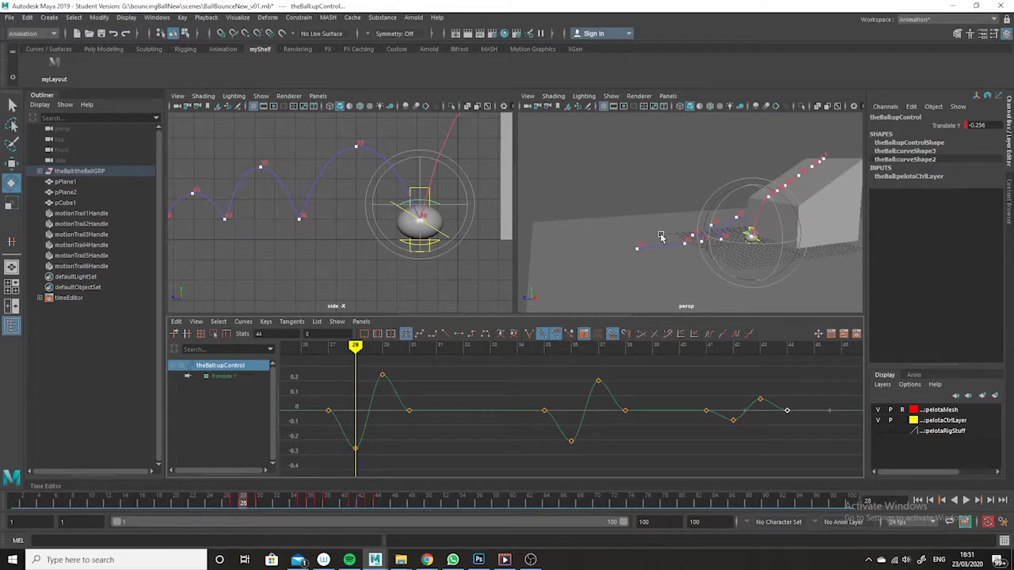
# Enlarge the perspective view with textured shading and hide the motion trails in it.
pyautogui.press('6')
pyautogui.click(591, 266)
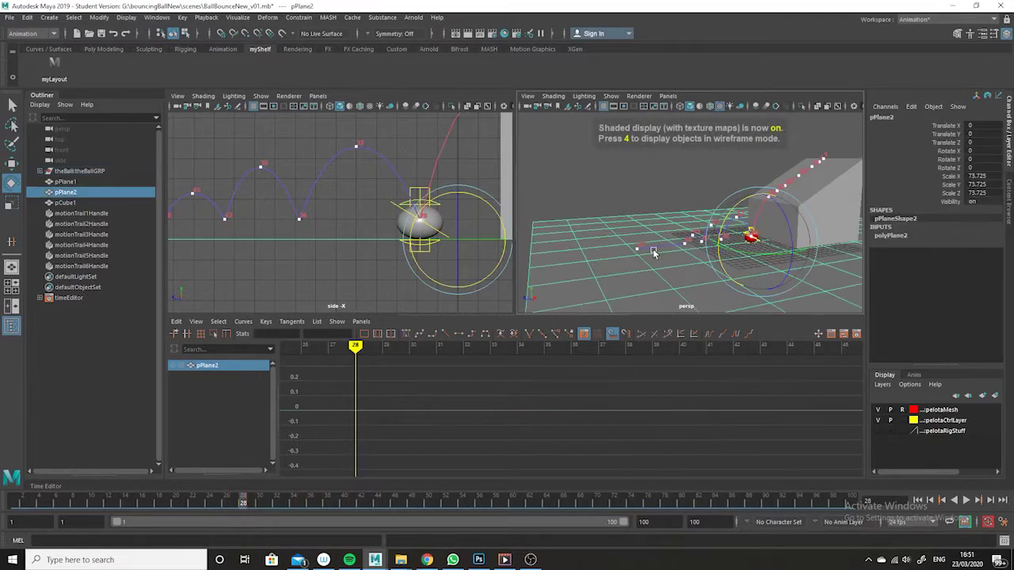
pyautogui.click(575, 141)
pyautogui.press('space')
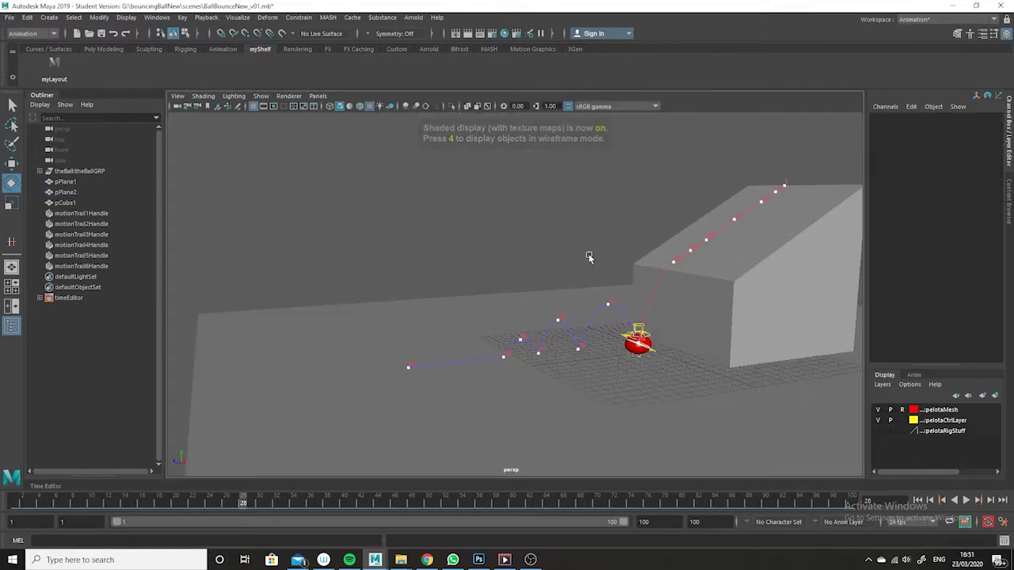
pyautogui.click(262, 97)
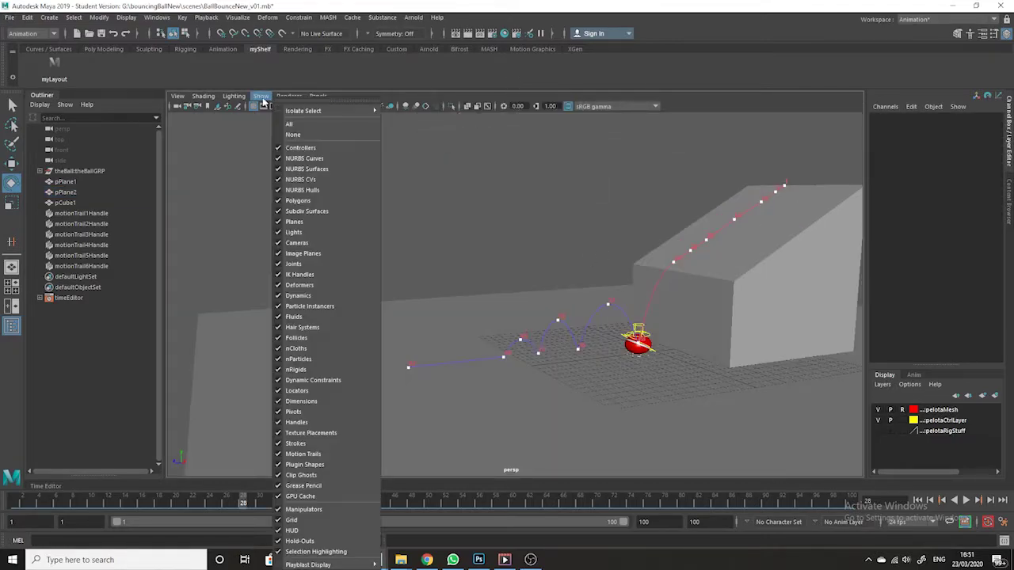
pyautogui.click(335, 455)
# Play back the bouncing ball animation in the perspective view with the NURBS curves hidden.
pyautogui.moveTo(551, 505); pyautogui.dragTo(267, 507)
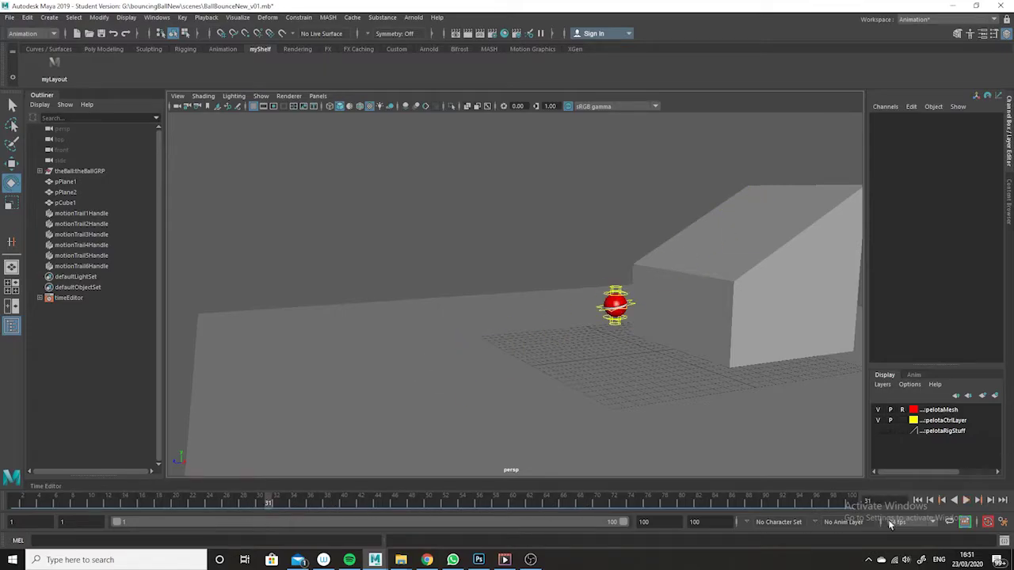
pyautogui.click(965, 500)
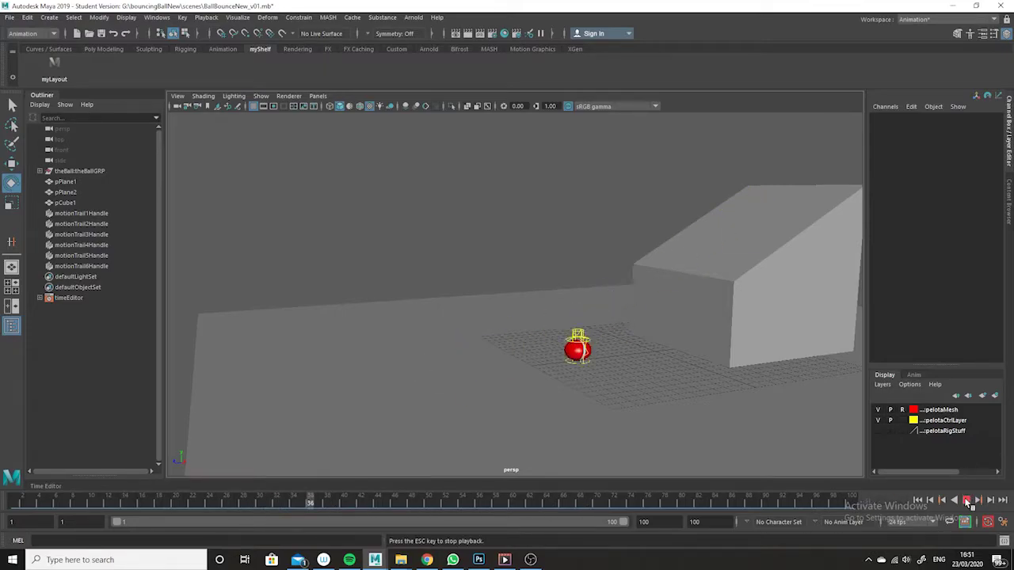
pyautogui.click(262, 96)
pyautogui.click(307, 162)
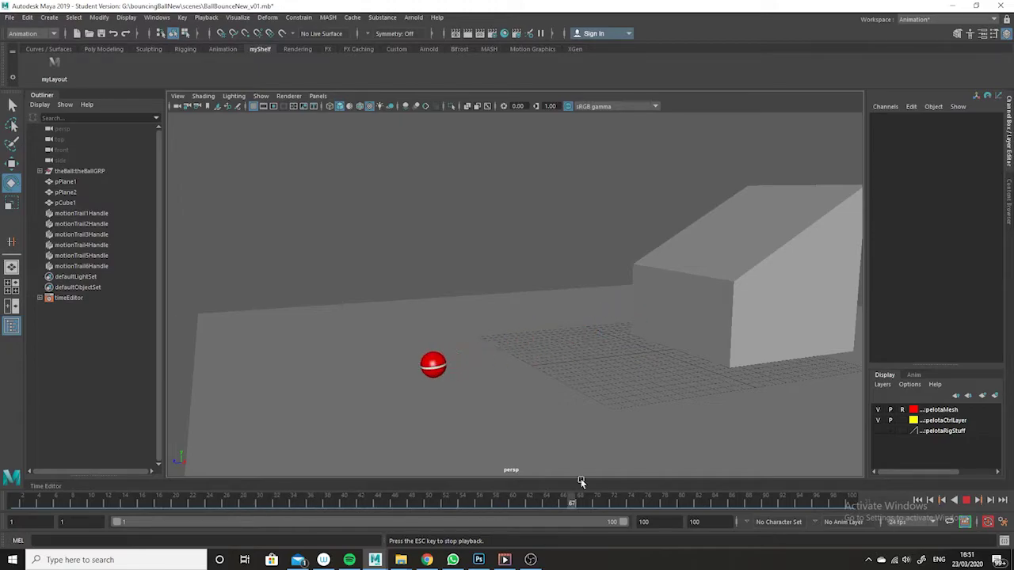
pyautogui.click(966, 500)
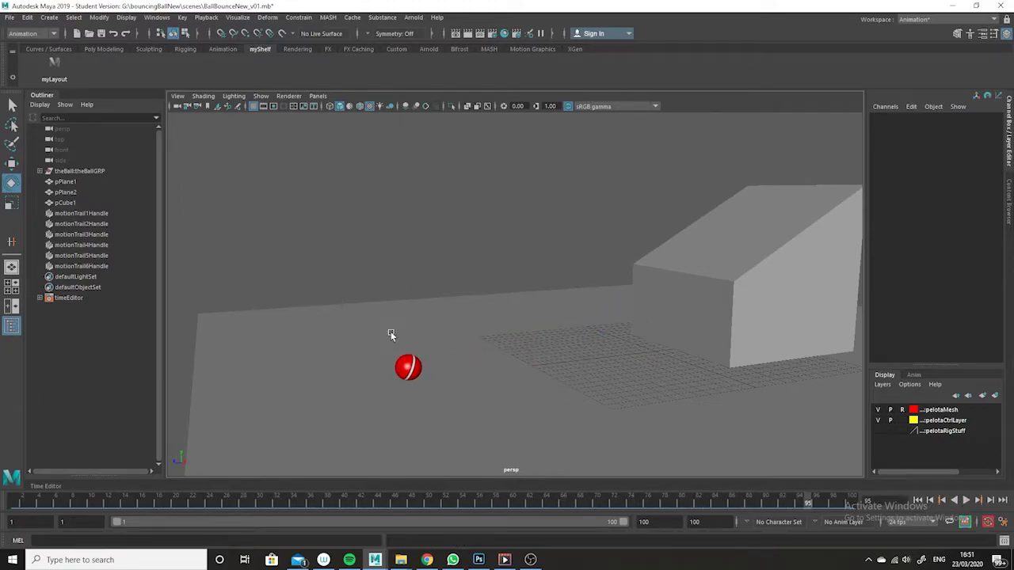
# Show the NURBS curves again and display theBall:upControl's animation curve in the myLayout arrangement.
pyautogui.click(260, 96)
pyautogui.click(301, 166)
pyautogui.keyDown('alt'); pyautogui.moveTo(427, 350); pyautogui.dragTo(504, 382, button='right'); pyautogui.keyUp('alt')
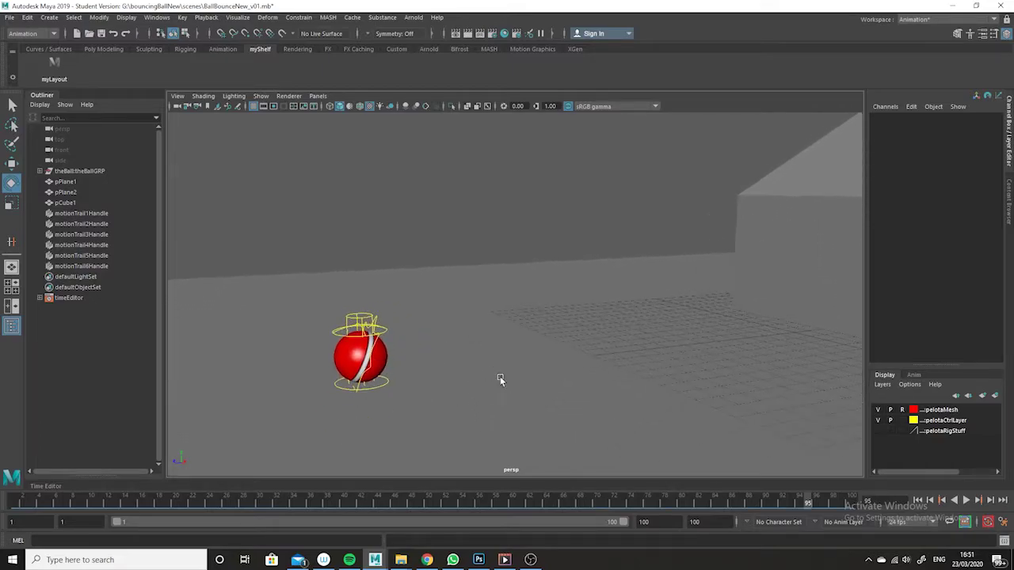
pyautogui.click(390, 331)
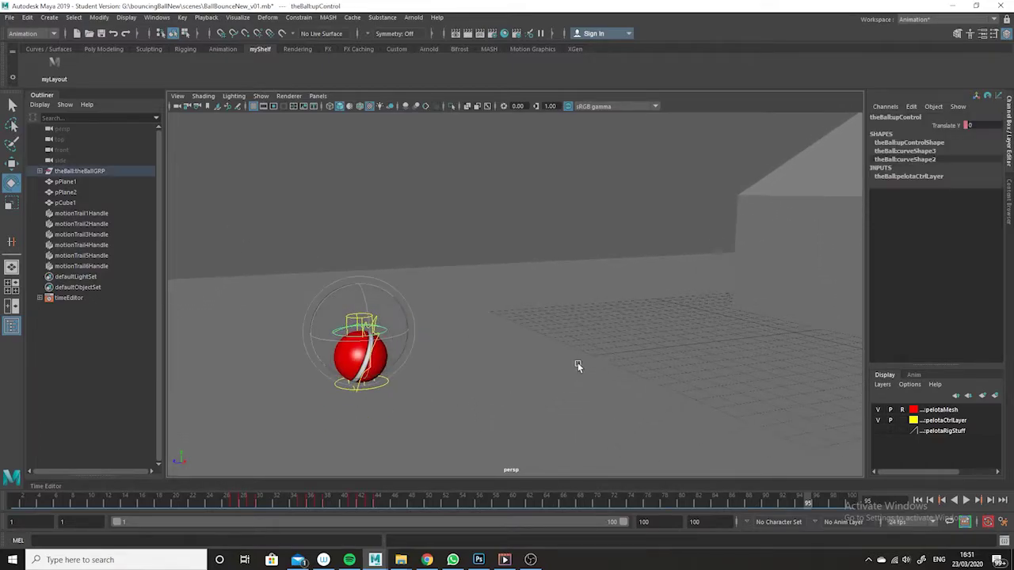
pyautogui.click(53, 65)
pyautogui.scroll(-4, 702, 461)
pyautogui.moveTo(687, 457)
pyautogui.keyDown('alt'); pyautogui.keyDown('shift'); pyautogui.mouseDown(button='right')
pyautogui.moveTo(689, 445)
pyautogui.moveTo(689, 457)
pyautogui.mouseUp(button='right'); pyautogui.keyUp('shift'); pyautogui.keyUp('alt')
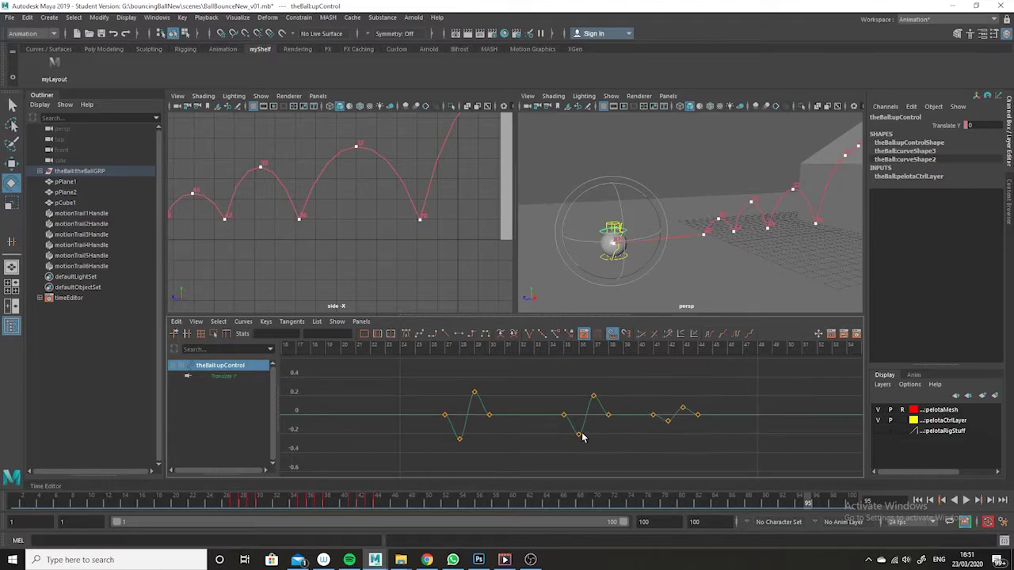
# Scale all of theBall:upControl's Translate Y keys toward zero, to about two thirds of their height.
pyautogui.moveTo(765, 371); pyautogui.dragTo(336, 476)
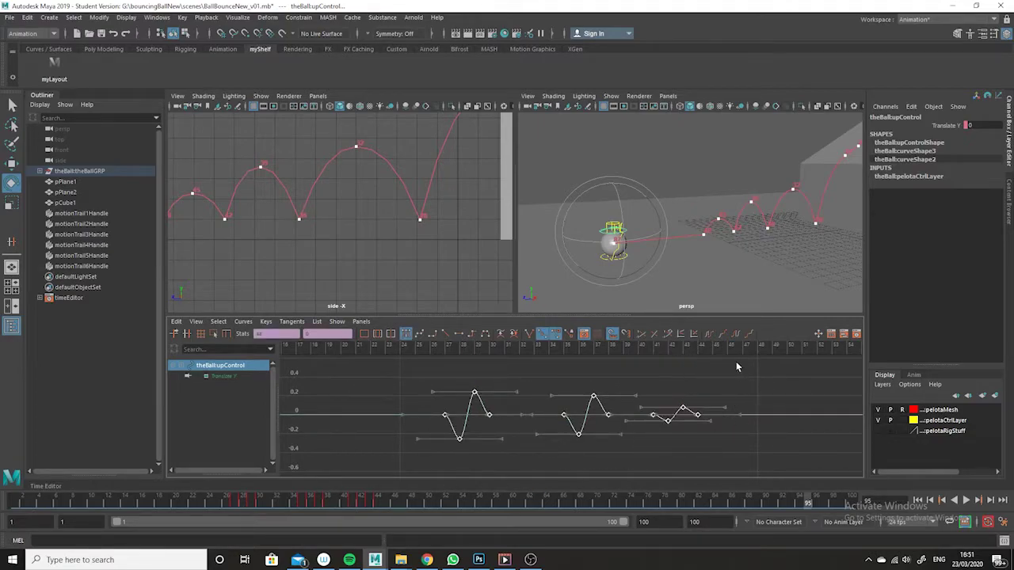
pyautogui.click(752, 374)
pyautogui.moveTo(796, 362); pyautogui.dragTo(358, 471)
pyautogui.click(11, 203)
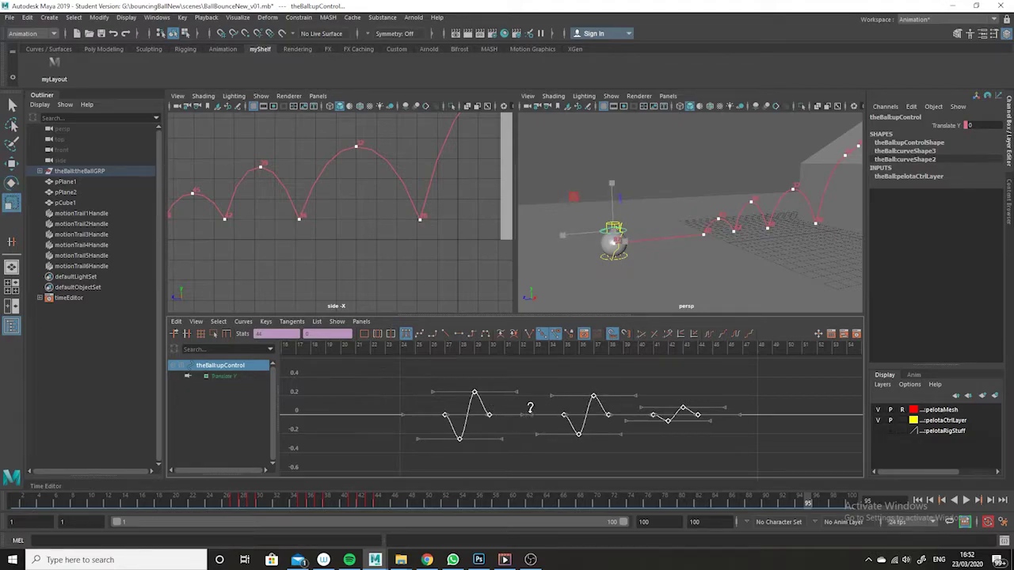
pyautogui.moveTo(528, 410)
pyautogui.mouseDown()
pyautogui.moveTo(527, 422)
pyautogui.moveTo(531, 385)
pyautogui.moveTo(536, 412)
pyautogui.mouseUp()
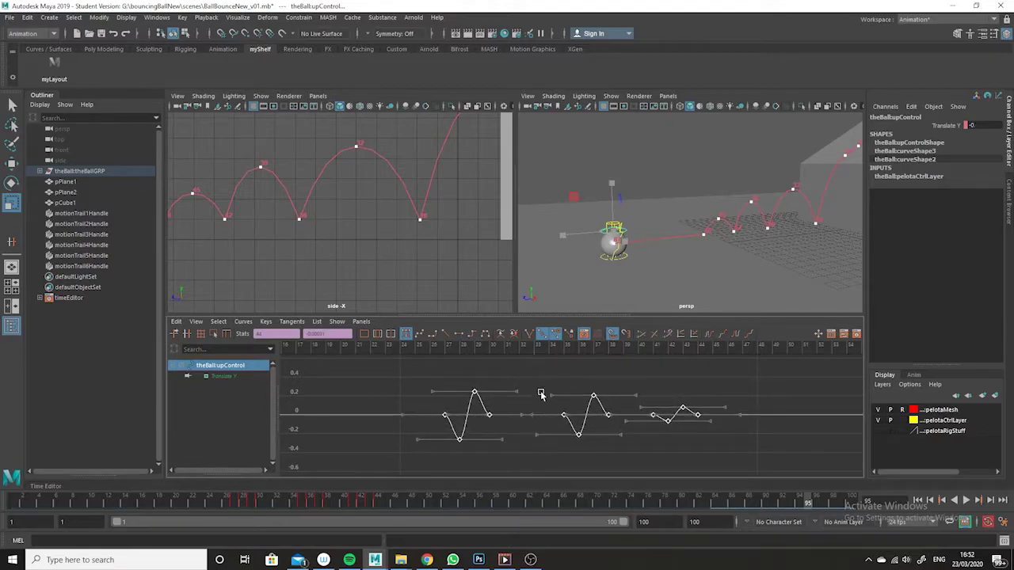
pyautogui.moveTo(594, 395); pyautogui.dragTo(593, 393)
pyautogui.hotkey('ctrl', 'z')
pyautogui.moveTo(526, 419); pyautogui.dragTo(523, 424)
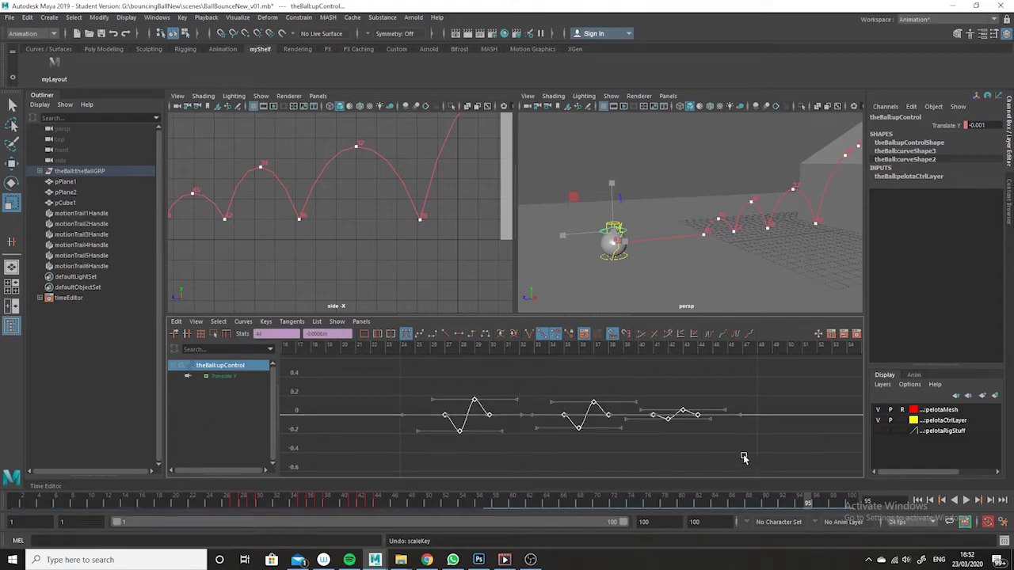
pyautogui.click(742, 457)
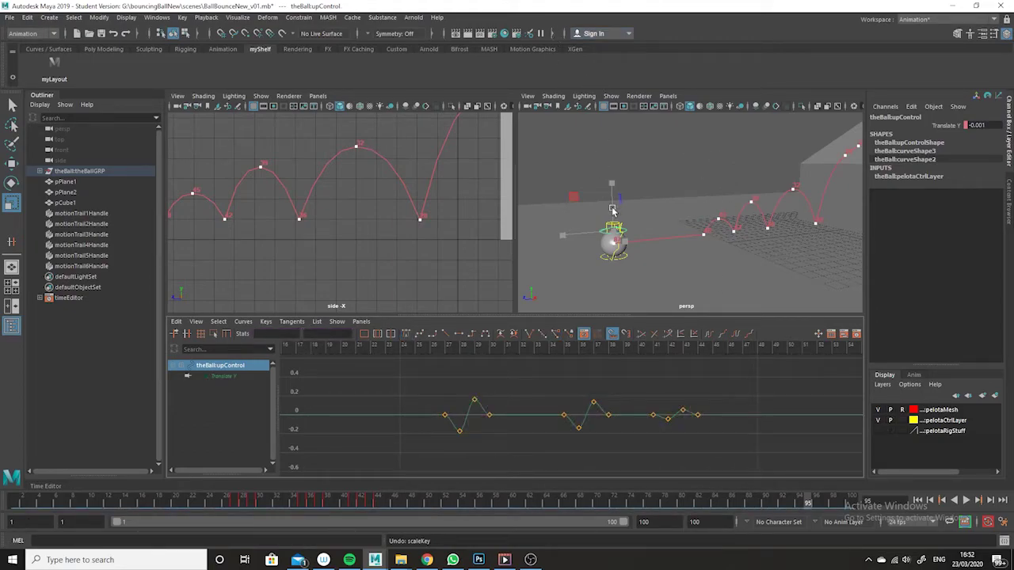
# Enlarge the perspective view with textured shading and hide the NURBS curves in it.
pyautogui.press('6')
pyautogui.press('space')
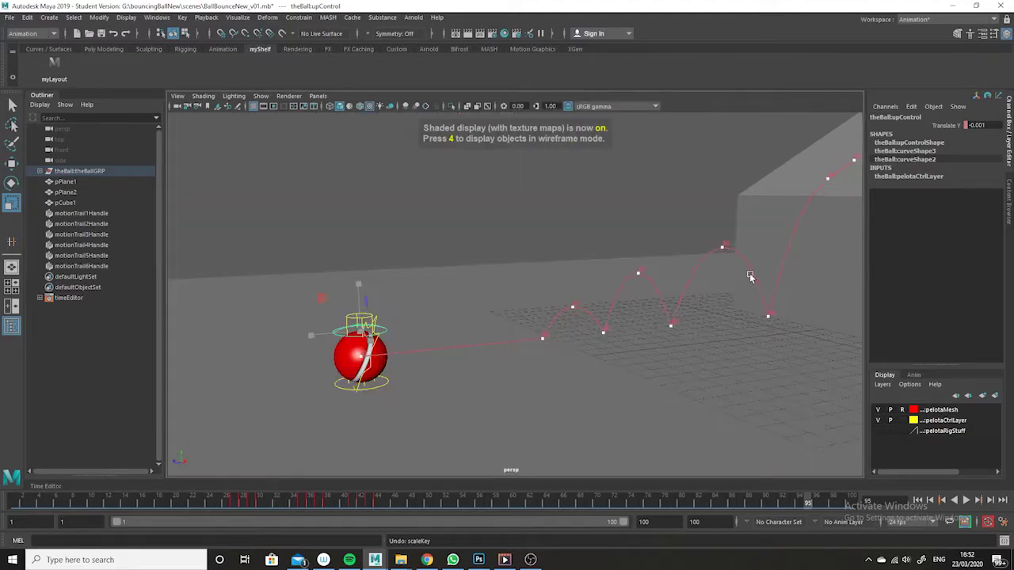
pyautogui.click(260, 96)
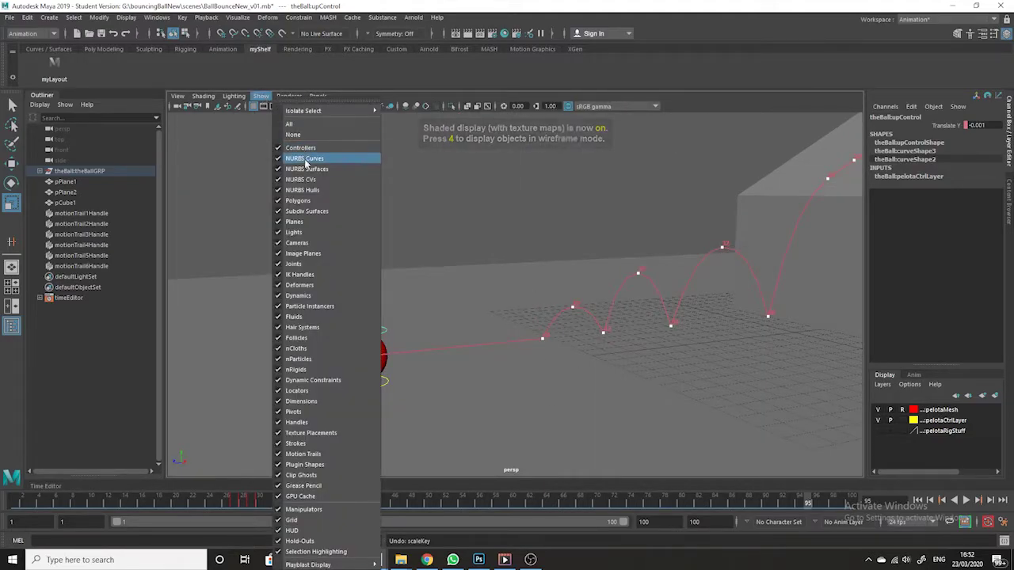
pyautogui.click(310, 161)
pyautogui.keyDown('alt'); pyautogui.moveTo(690, 373); pyautogui.dragTo(487, 251, button='right'); pyautogui.keyUp('alt')
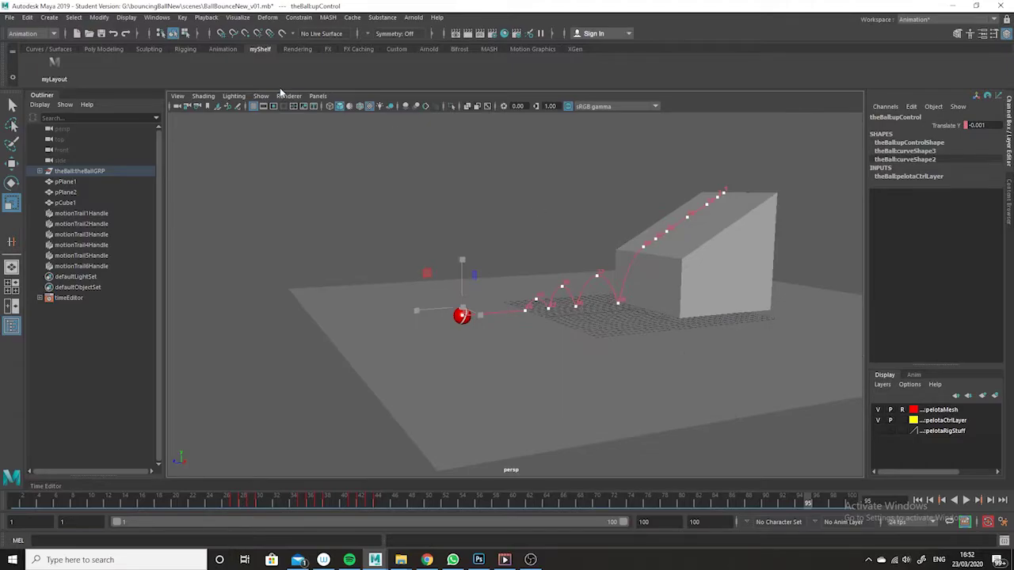
# Hide the motion trails in the perspective view and play the ball animation from near its start.
pyautogui.click(261, 96)
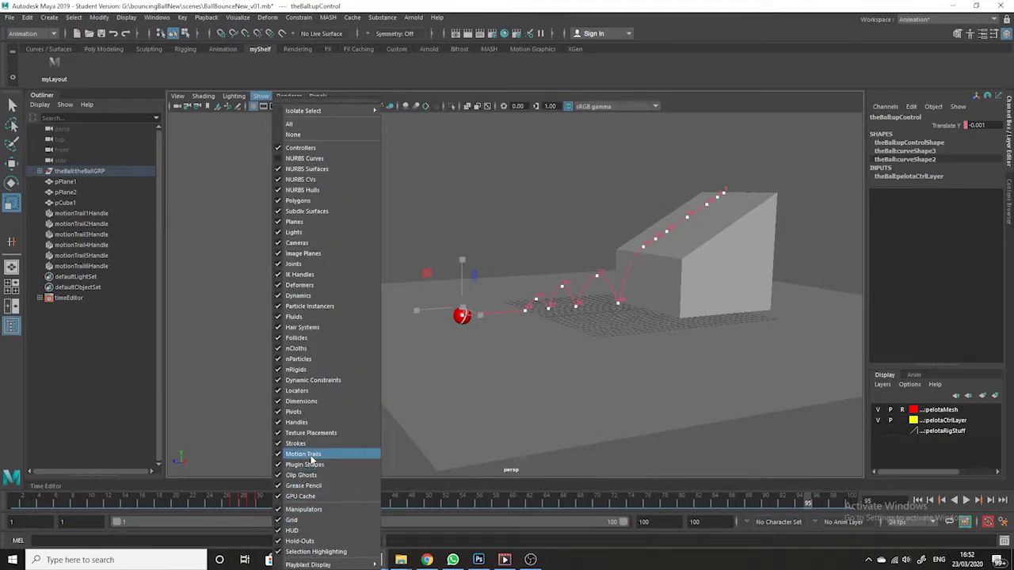
pyautogui.click(310, 455)
pyautogui.moveTo(437, 505); pyautogui.dragTo(39, 492)
pyautogui.click(966, 501)
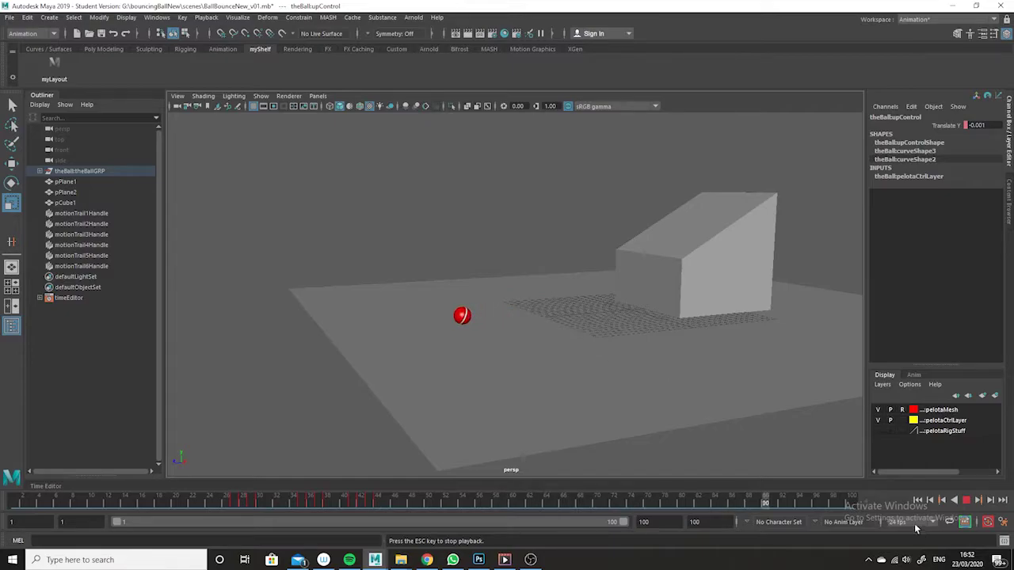
# Stop playback and limit the object types shown in the perspective view to NURBS curves and polygons.
pyautogui.click(966, 502)
pyautogui.click(260, 96)
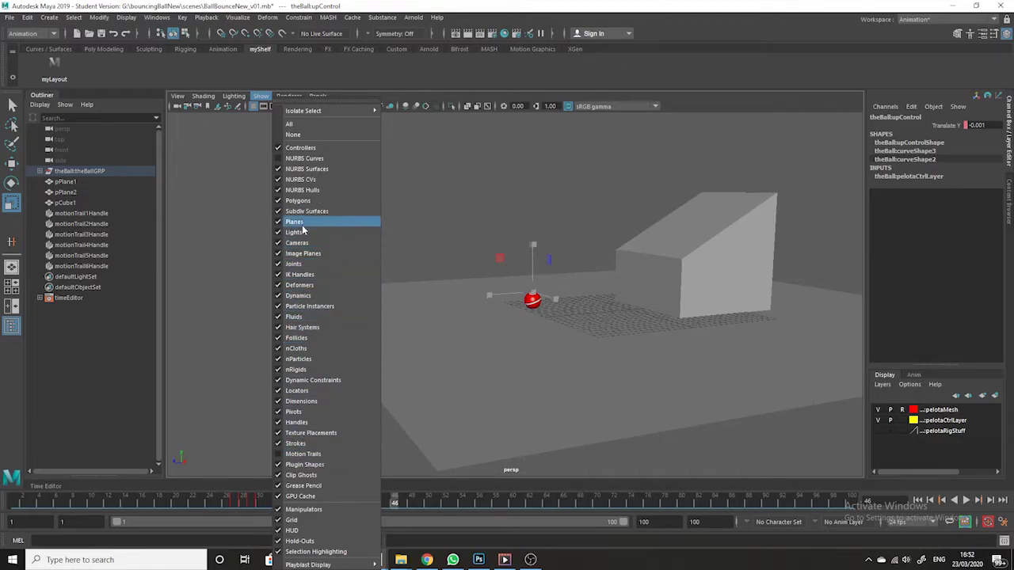
pyautogui.click(304, 137)
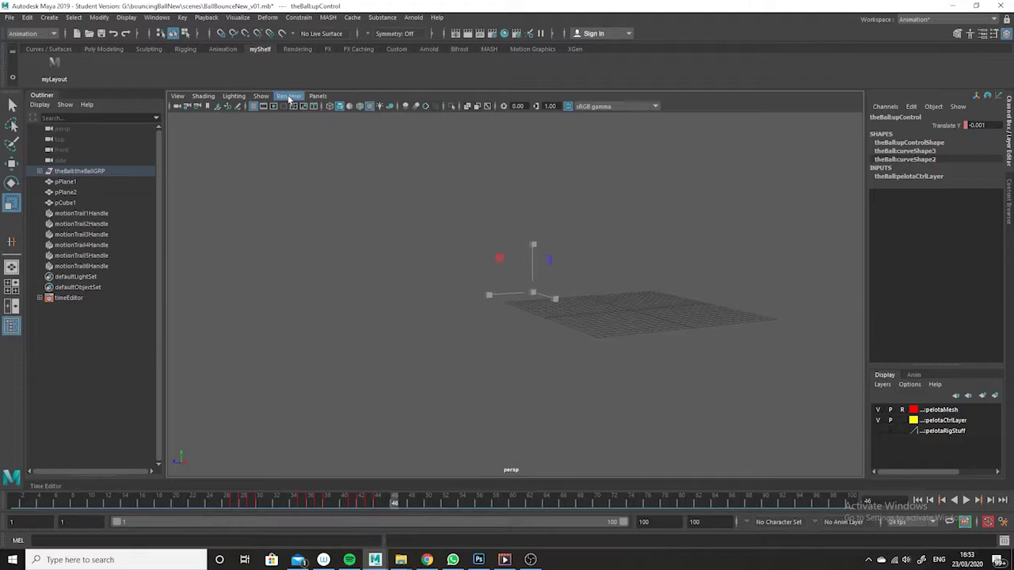
pyautogui.click(260, 96)
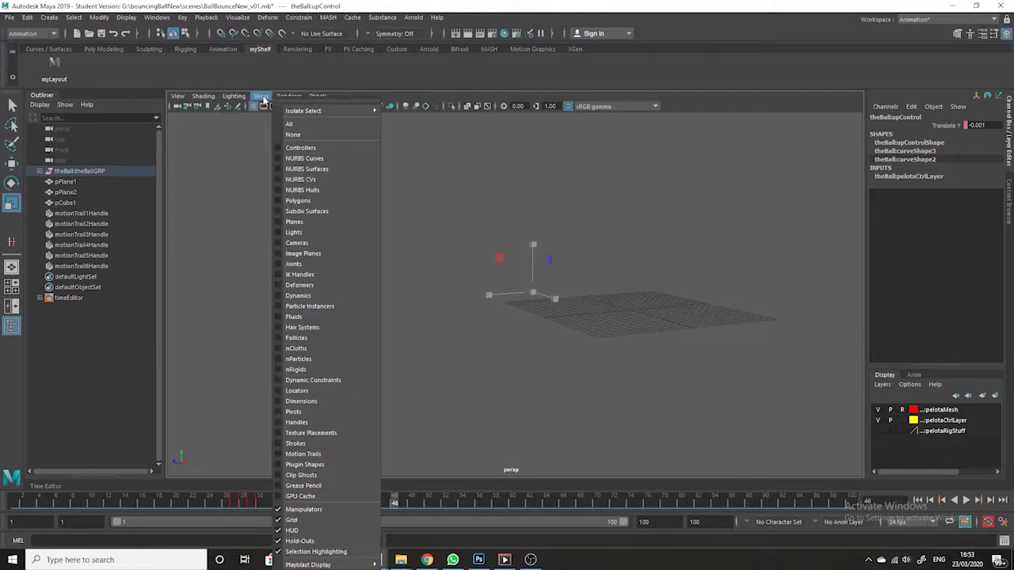
pyautogui.click(332, 159)
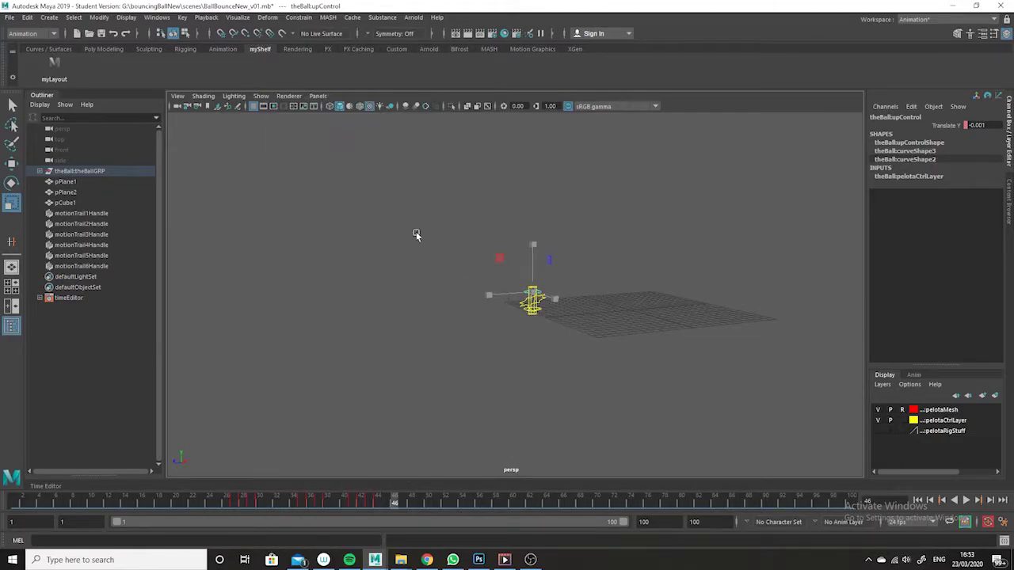
pyautogui.click(262, 96)
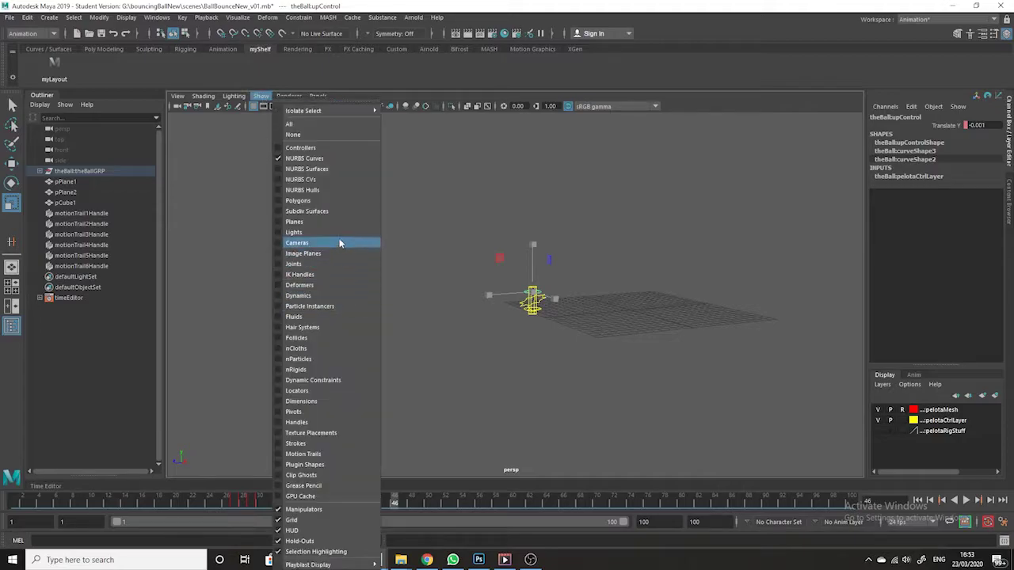
pyautogui.click(314, 200)
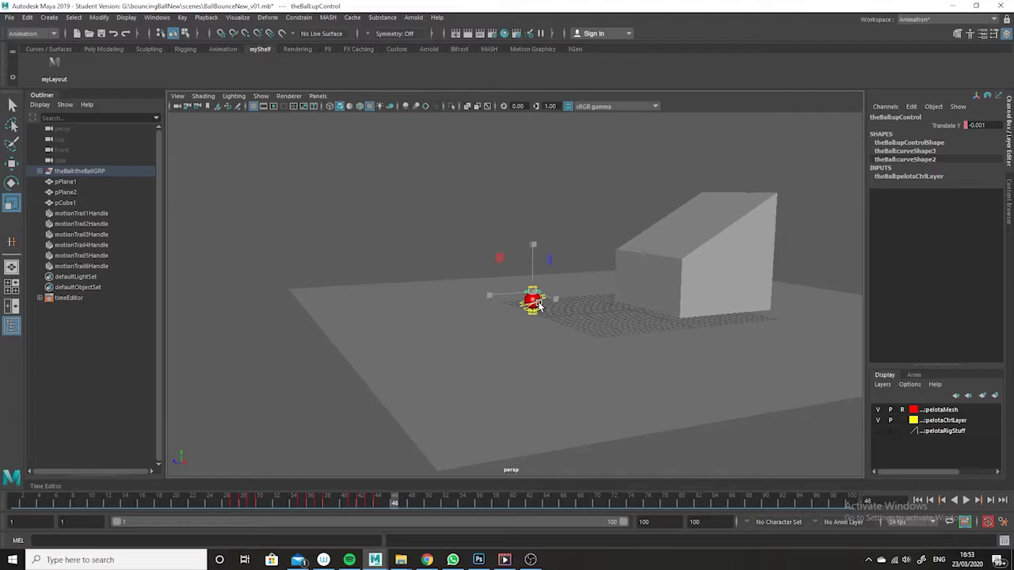
# Show the motion trails in the perspective view and play the ball animation with them.
pyautogui.click(261, 95)
pyautogui.click(320, 456)
pyautogui.hotkey('alt', 'v')
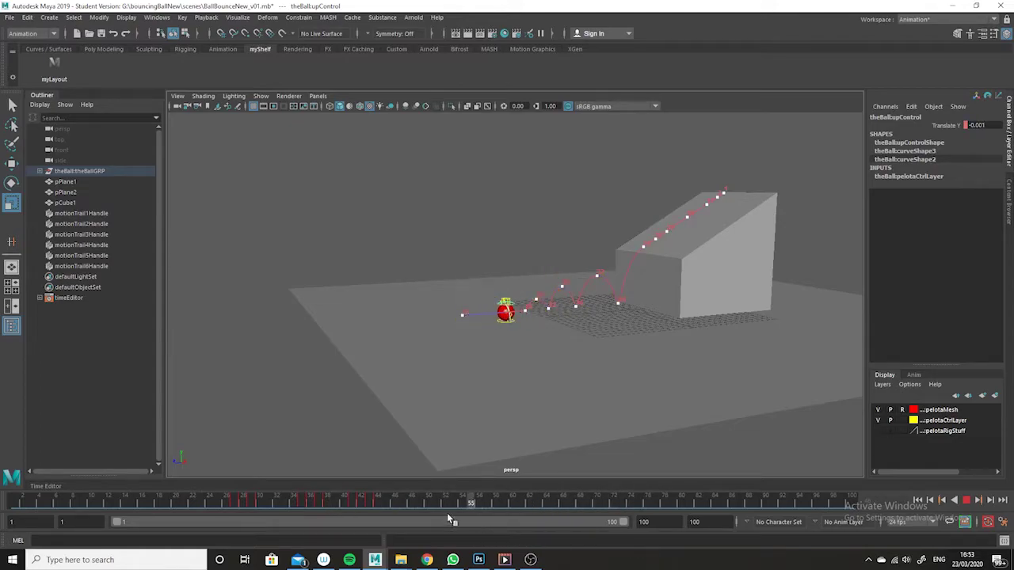
pyautogui.hotkey('alt', 'v')
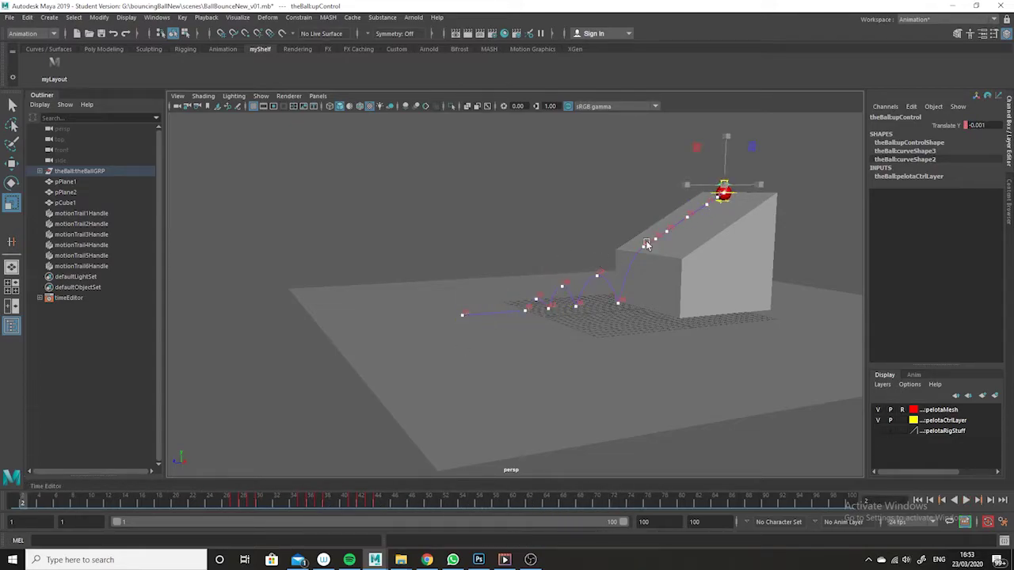
# Hide the motion trails in the perspective view and play the ball animation with only its controls and meshes shown.
pyautogui.click(261, 96)
pyautogui.moveTo(32, 503); pyautogui.dragTo(837, 499)
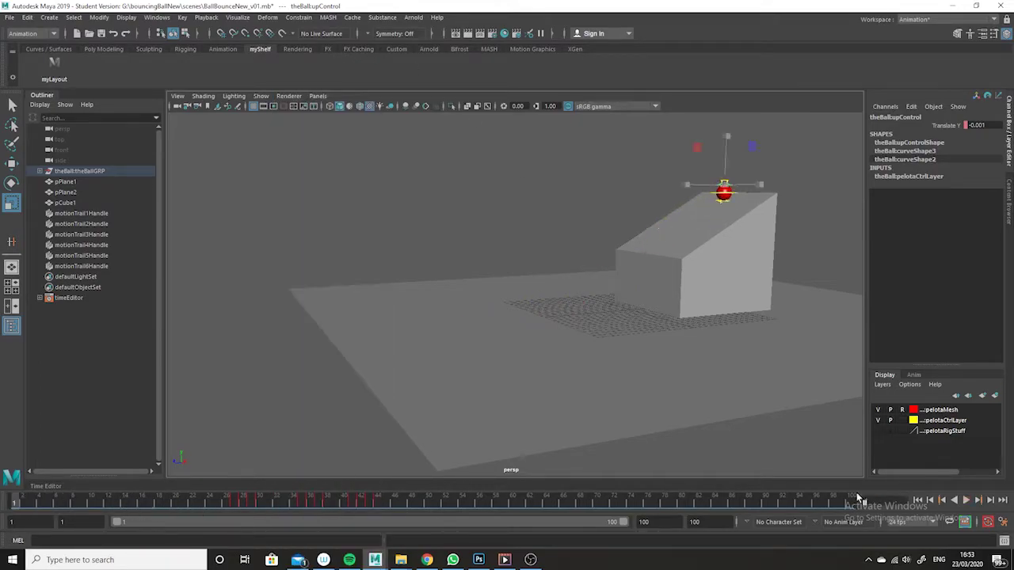
pyautogui.click(966, 501)
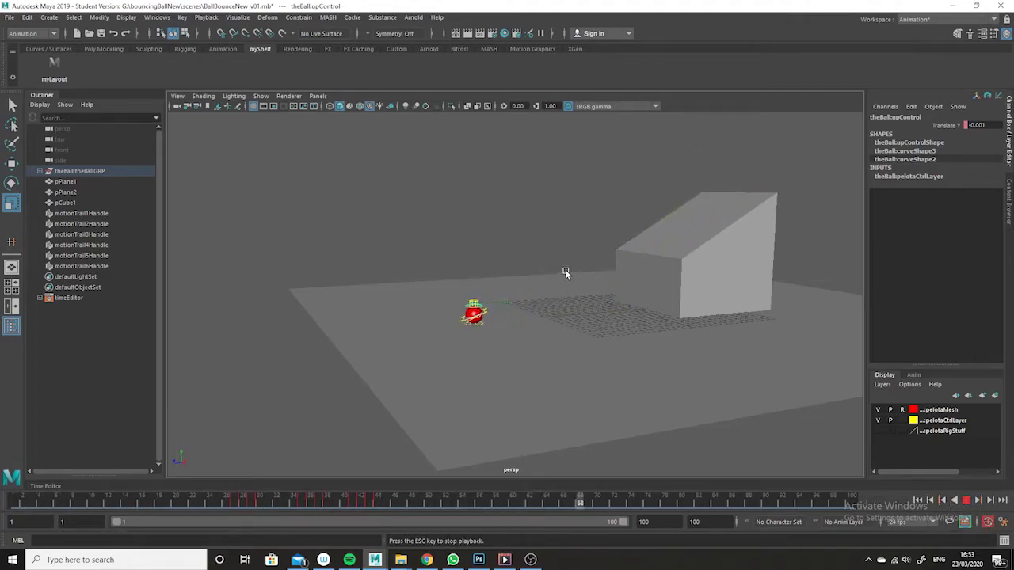
pyautogui.press('Escape')
pyautogui.hotkey('alt', 'v')
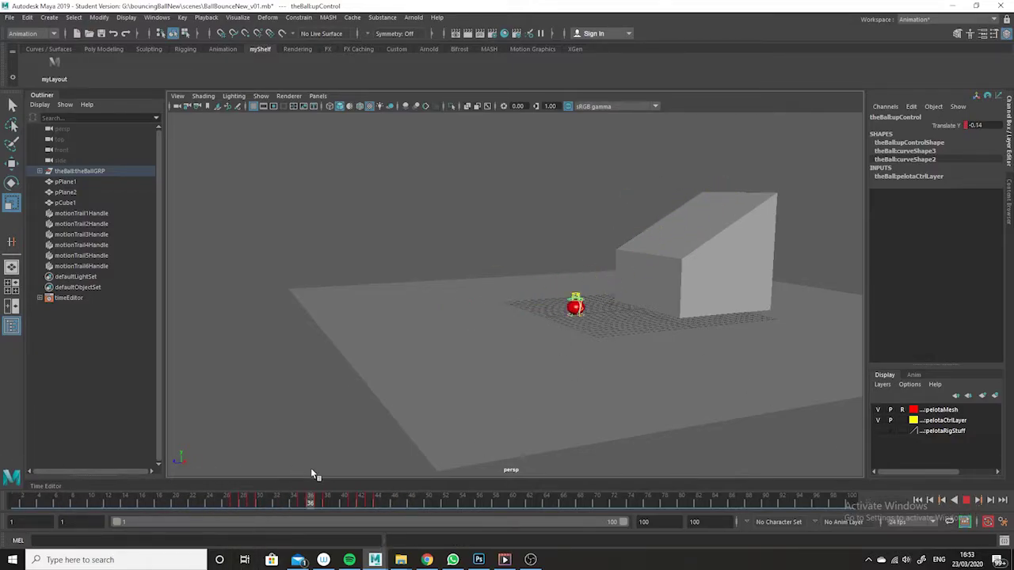
pyautogui.press('Escape')
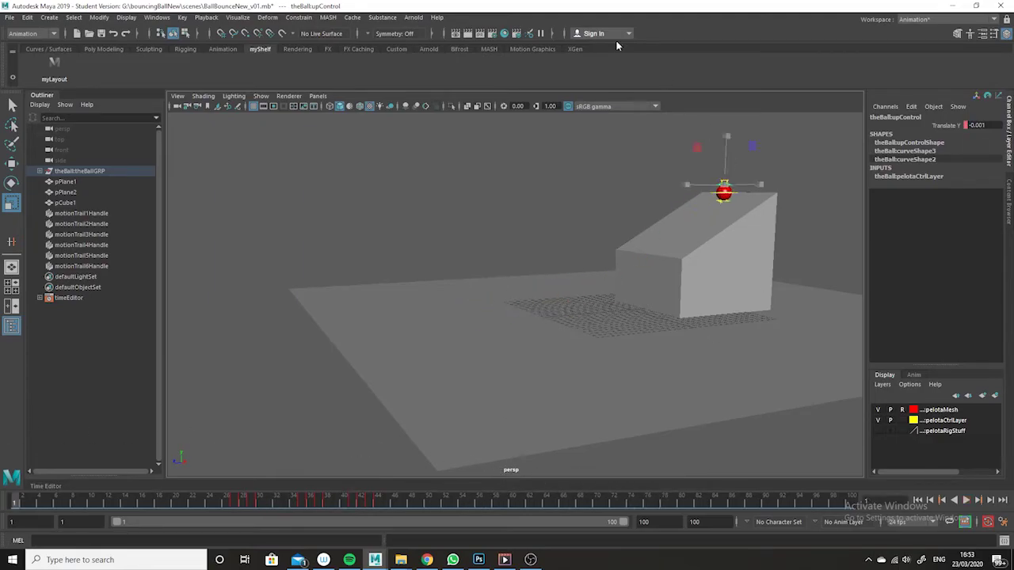
# Hide the NURBS curves in the perspective view and play the ball animation without its controls.
pyautogui.click(260, 96)
pyautogui.click(322, 158)
pyautogui.click(968, 501)
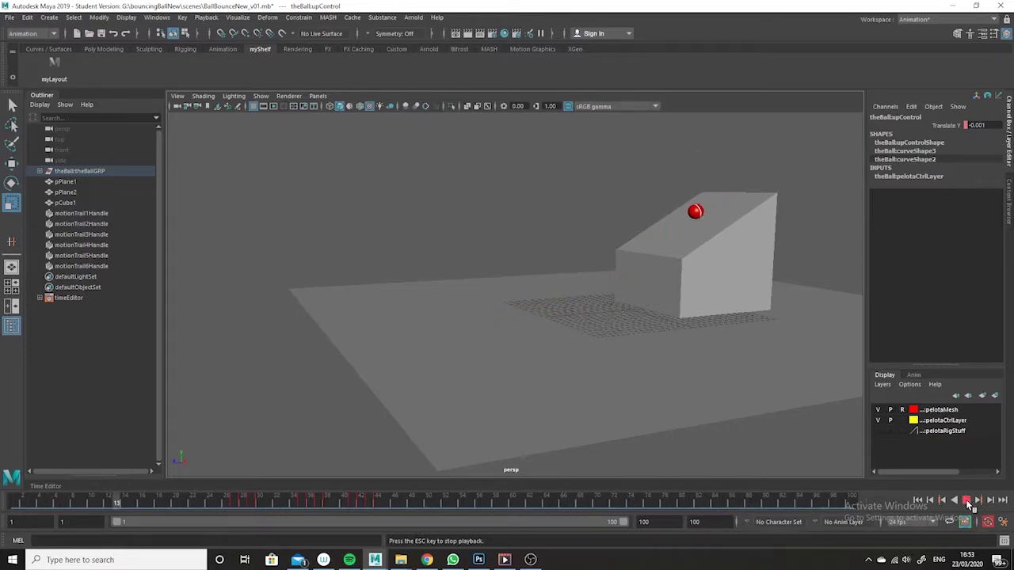
pyautogui.click(967, 500)
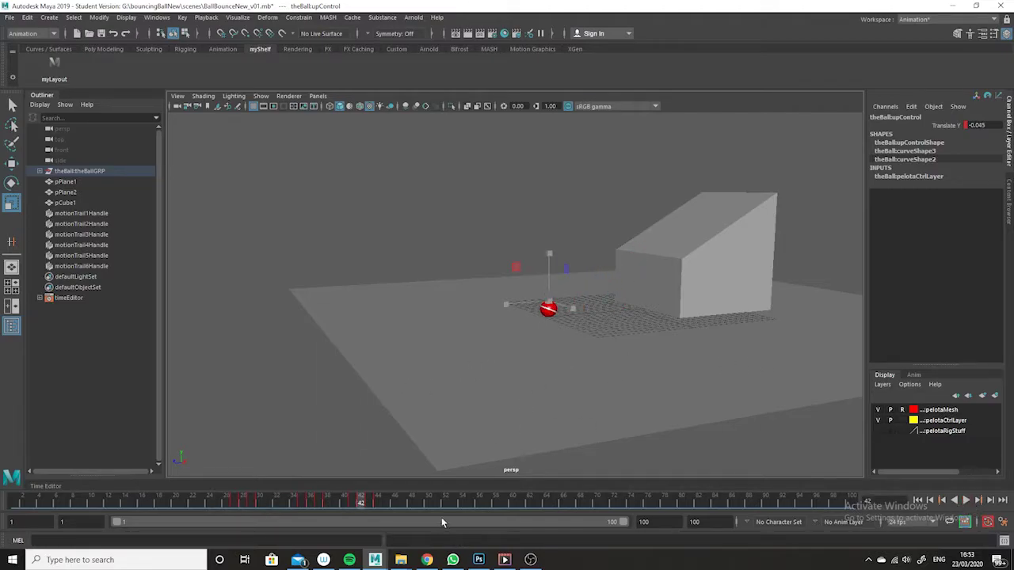
# Show both the motion trails and the NURBS curves in the perspective view again.
pyautogui.keyDown('alt'); pyautogui.moveTo(590, 361); pyautogui.dragTo(679, 326); pyautogui.keyUp('alt')
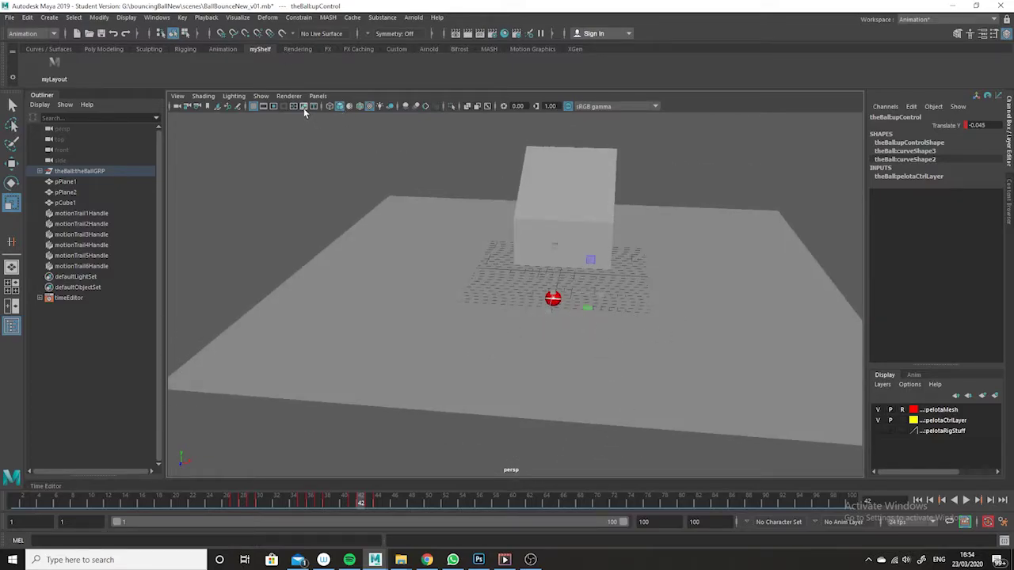
pyautogui.click(261, 97)
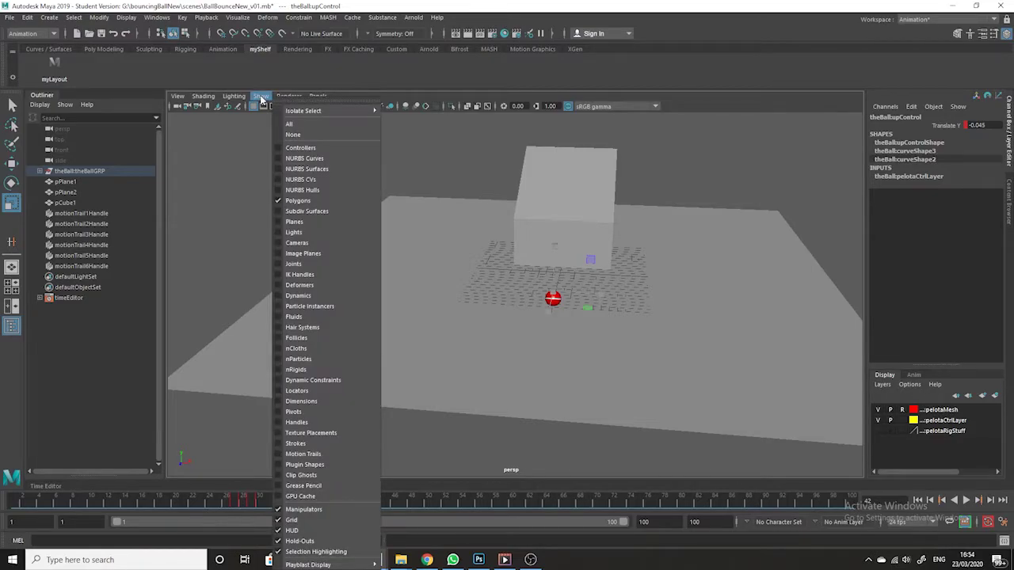
pyautogui.click(351, 454)
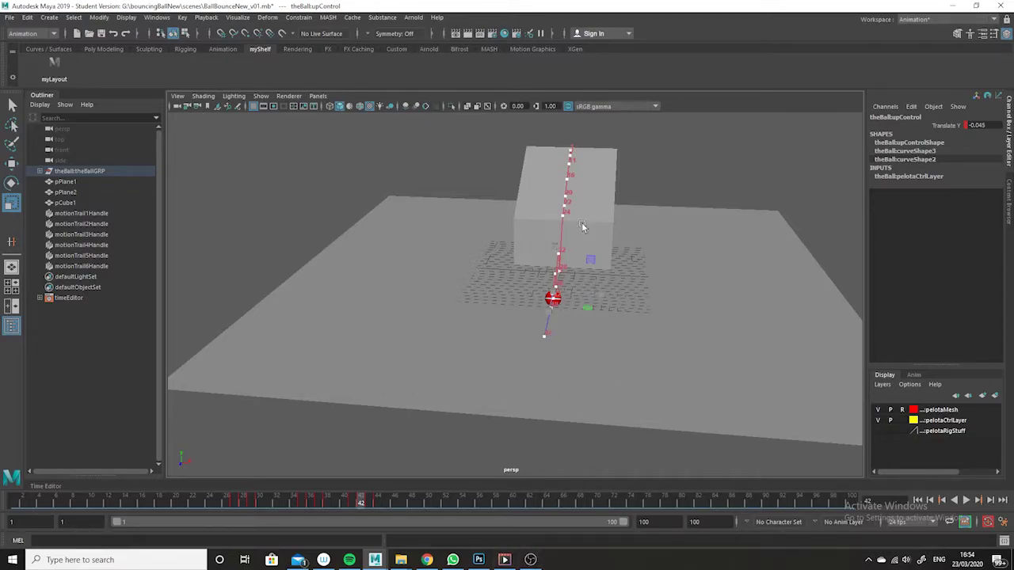
pyautogui.click(262, 96)
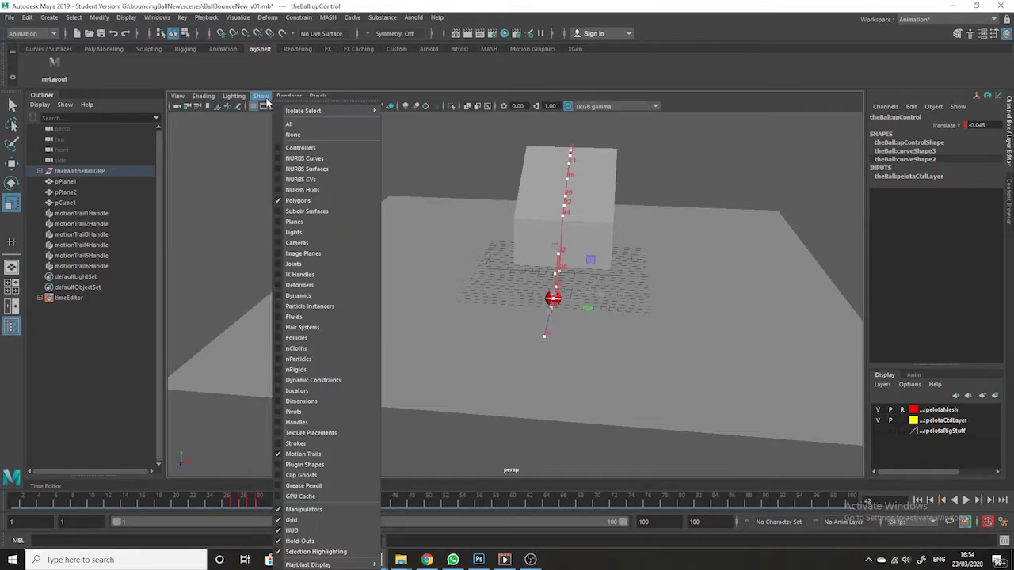
pyautogui.click(295, 160)
# Select theBall:masterControl and display its Translate X curve in the Graph Editor.
pyautogui.keyDown('alt'); pyautogui.moveTo(715, 391); pyautogui.dragTo(689, 451); pyautogui.keyUp('alt')
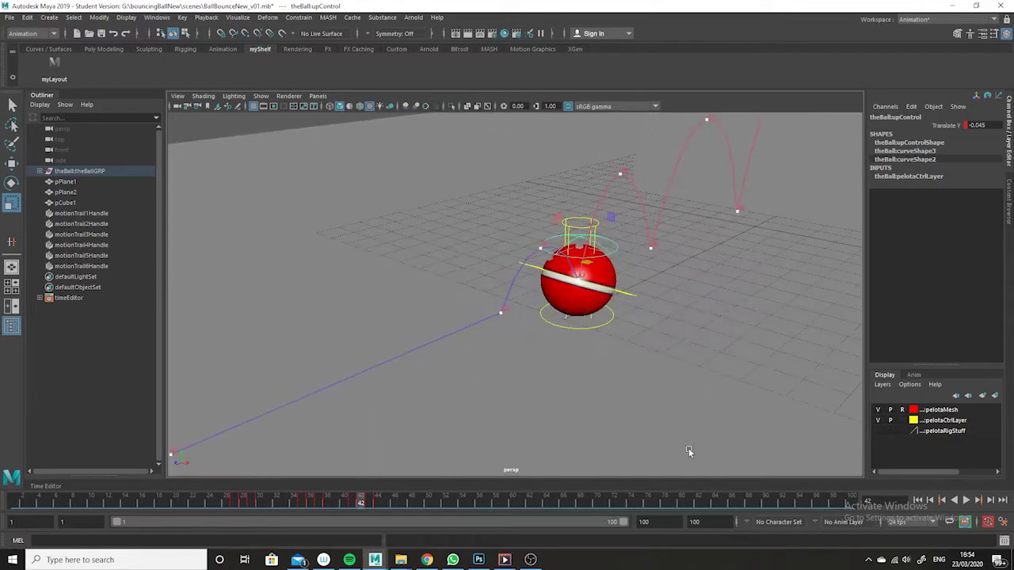
pyautogui.click(632, 297)
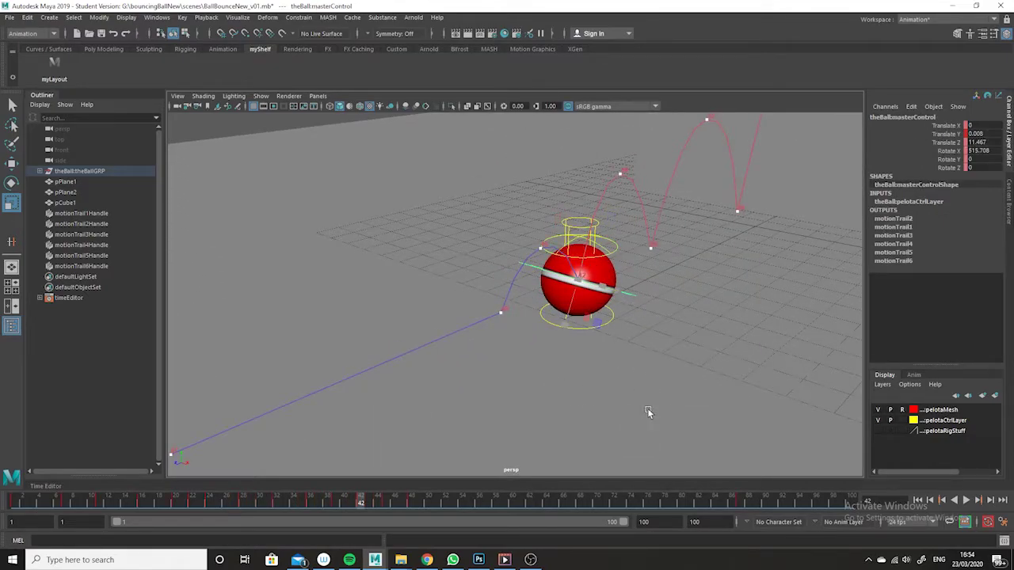
pyautogui.press('space')
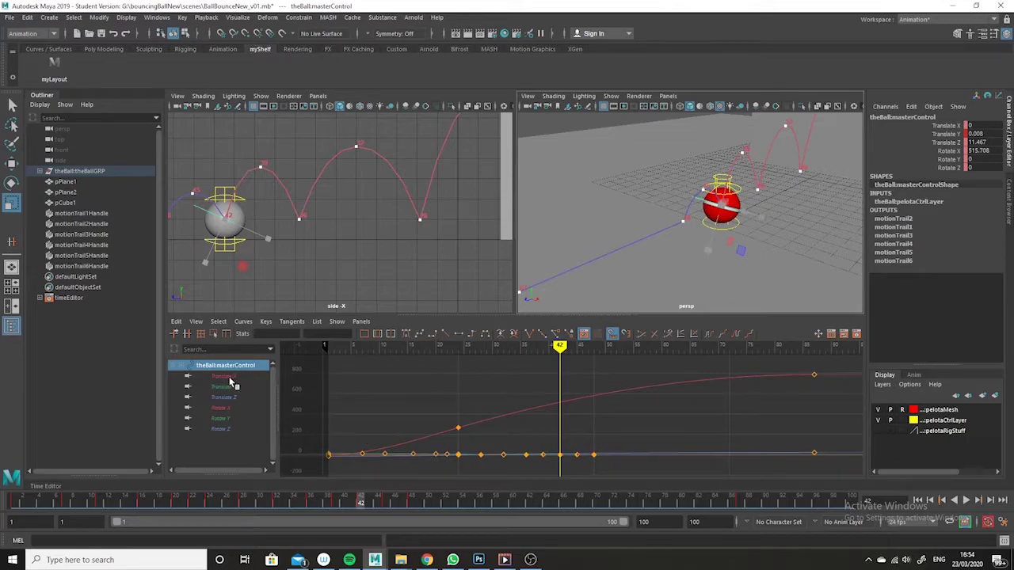
pyautogui.click(229, 377)
pyautogui.keyDown('alt'); pyautogui.moveTo(747, 457); pyautogui.dragTo(653, 391, button='right'); pyautogui.keyUp('alt')
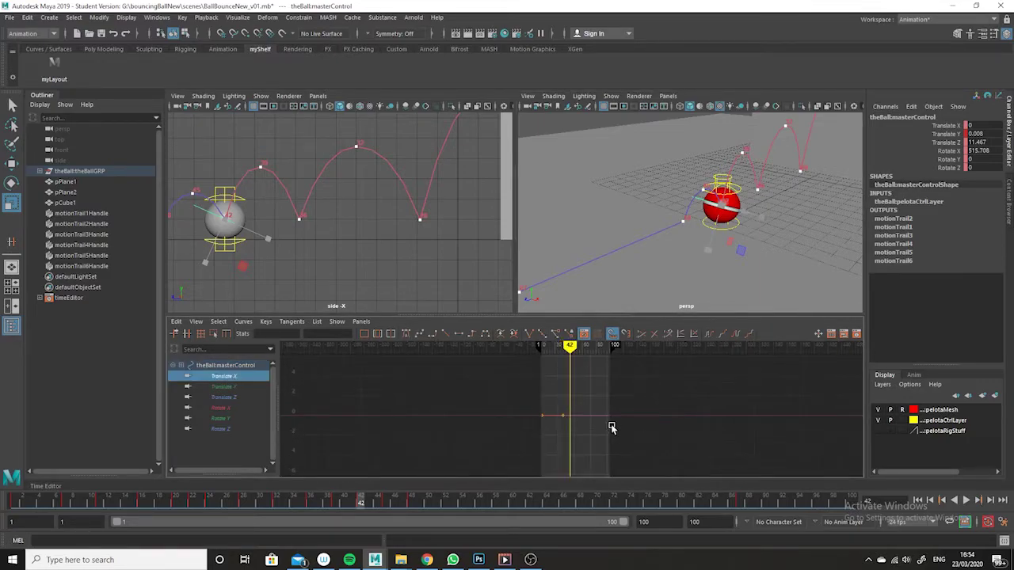
pyautogui.scroll(6, 570, 411)
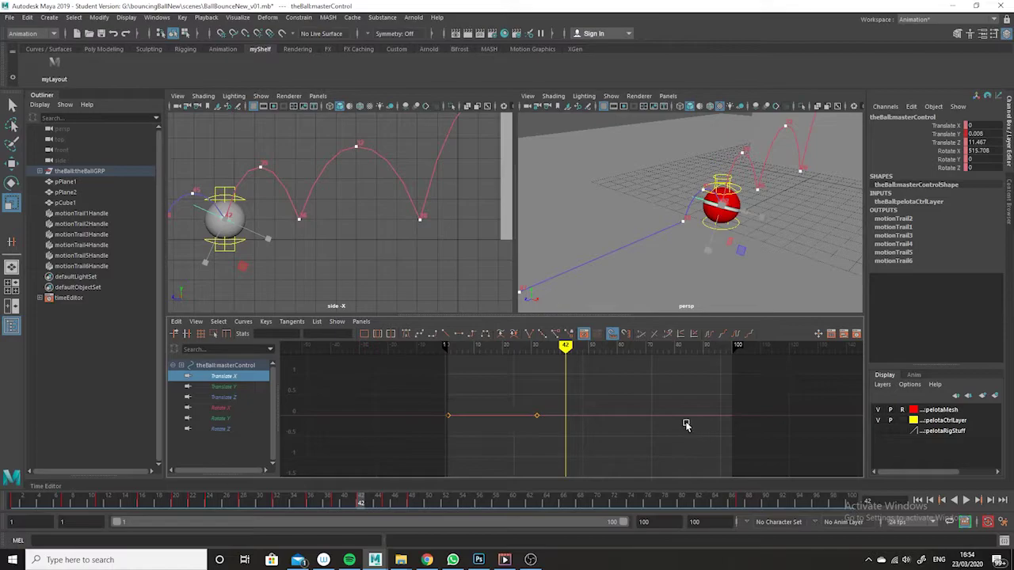
# Select theBall:masterControl's Translate X key at frame 32 and move the current time to that frame.
pyautogui.moveTo(554, 386); pyautogui.dragTo(515, 455)
pyautogui.moveTo(361, 502); pyautogui.dragTo(276, 499)
pyautogui.keyDown('alt'); pyautogui.moveTo(833, 225); pyautogui.dragTo(783, 311, button='middle'); pyautogui.keyUp('alt')
pyautogui.keyDown('alt'); pyautogui.moveTo(783, 311); pyautogui.dragTo(562, 352, button='right'); pyautogui.keyUp('alt')
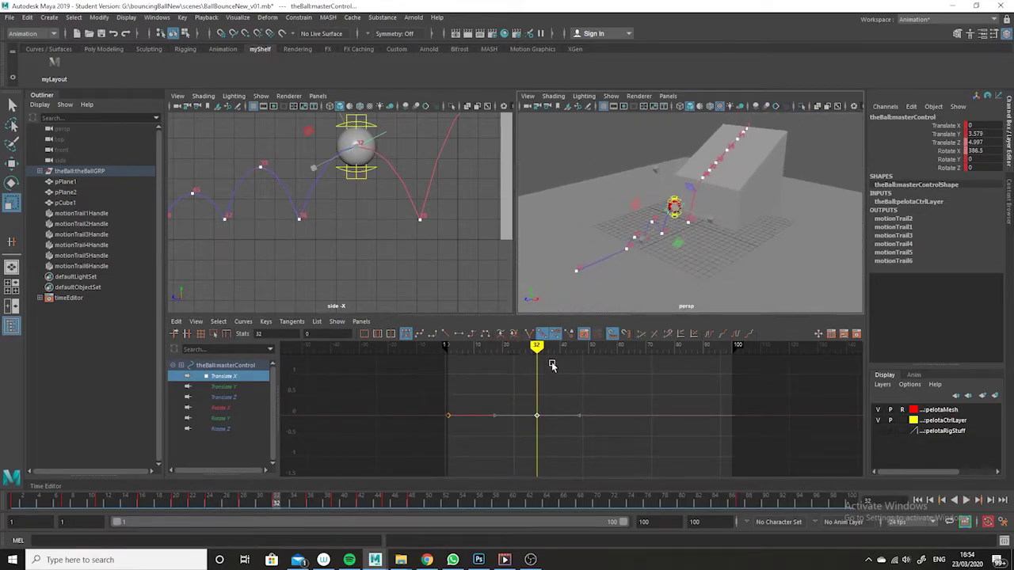
# Display theBall:masterControl's Translate Z curve and move the current time to its last key at frame 87.
pyautogui.moveTo(293, 500); pyautogui.dragTo(748, 502)
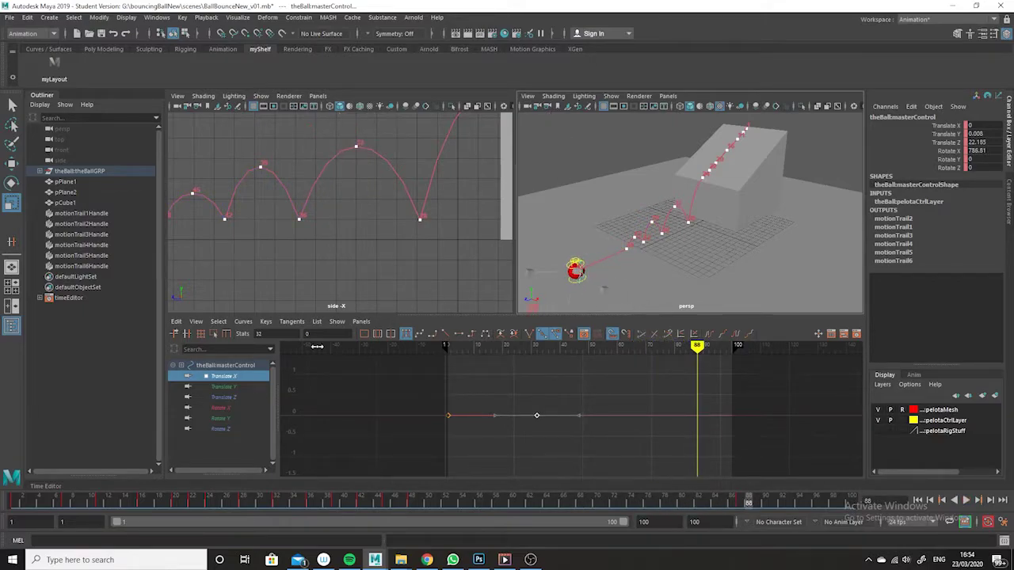
pyautogui.click(233, 396)
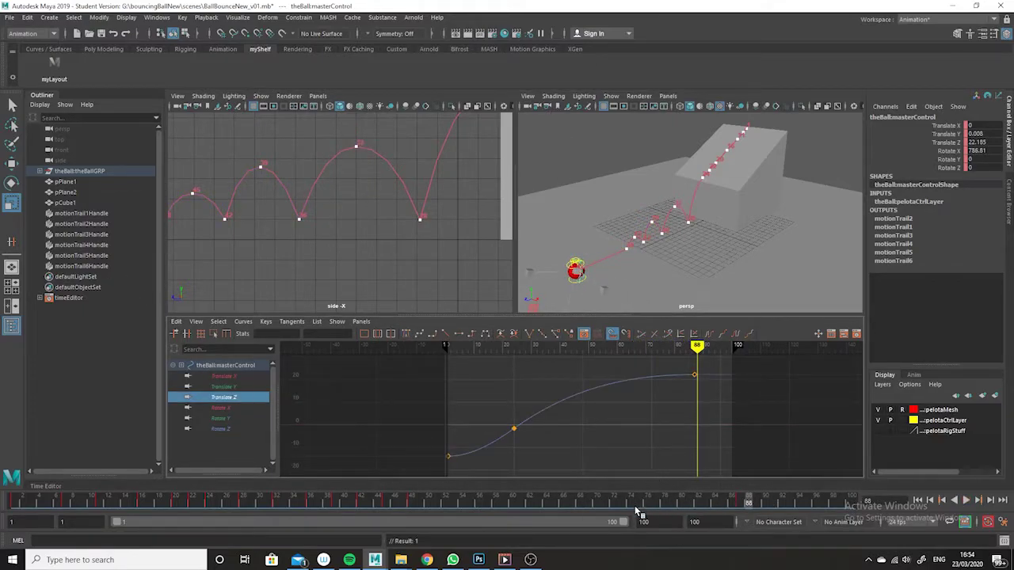
pyautogui.moveTo(758, 503); pyautogui.dragTo(734, 521)
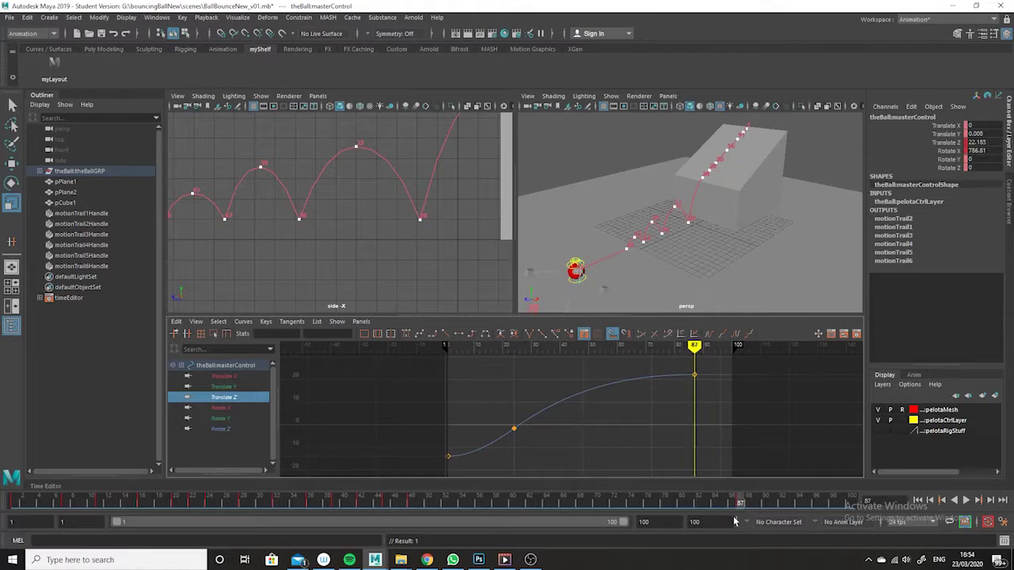
# Insert a key at frame 87 on theBall:masterControl's Translate X curve.
pyautogui.click(233, 376)
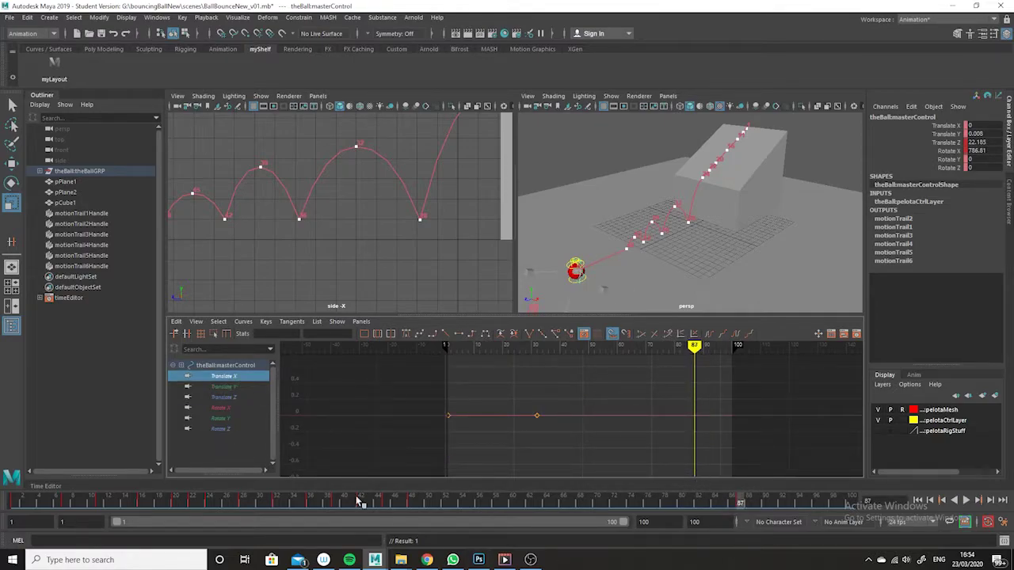
pyautogui.moveTo(612, 381); pyautogui.dragTo(480, 465)
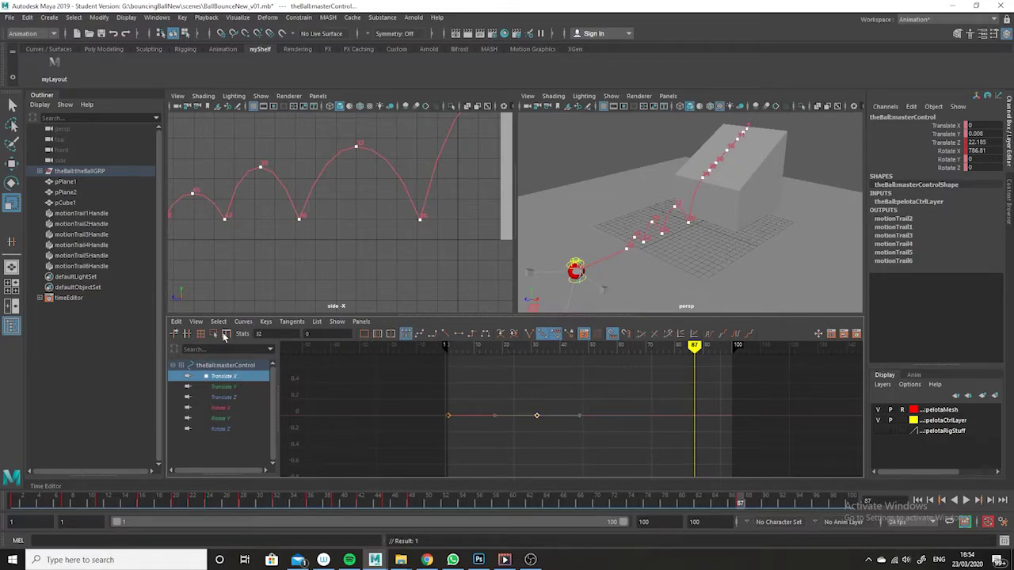
pyautogui.click(265, 322)
pyautogui.click(282, 332)
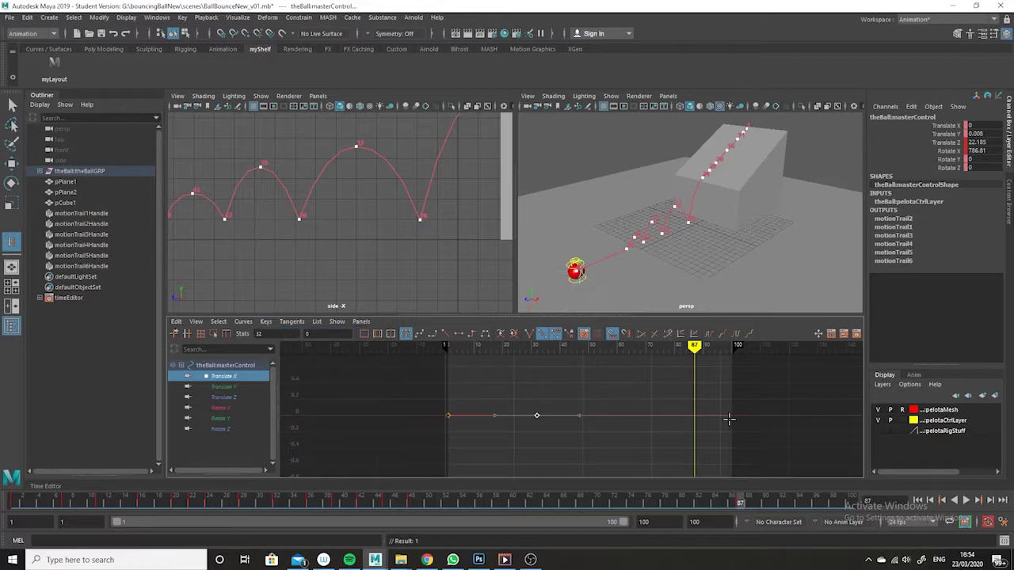
pyautogui.middleClick(694, 415)
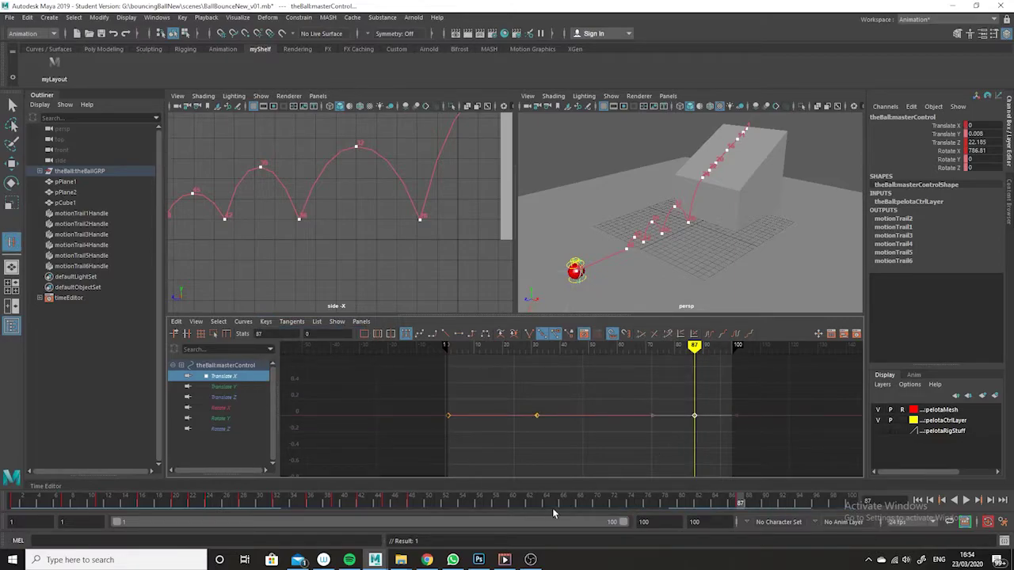
# Lower the Translate X key at frame 87 to about -1.238 so the ball veers sideways after frame 32.
pyautogui.click(13, 164)
pyautogui.moveTo(725, 381); pyautogui.dragTo(685, 434)
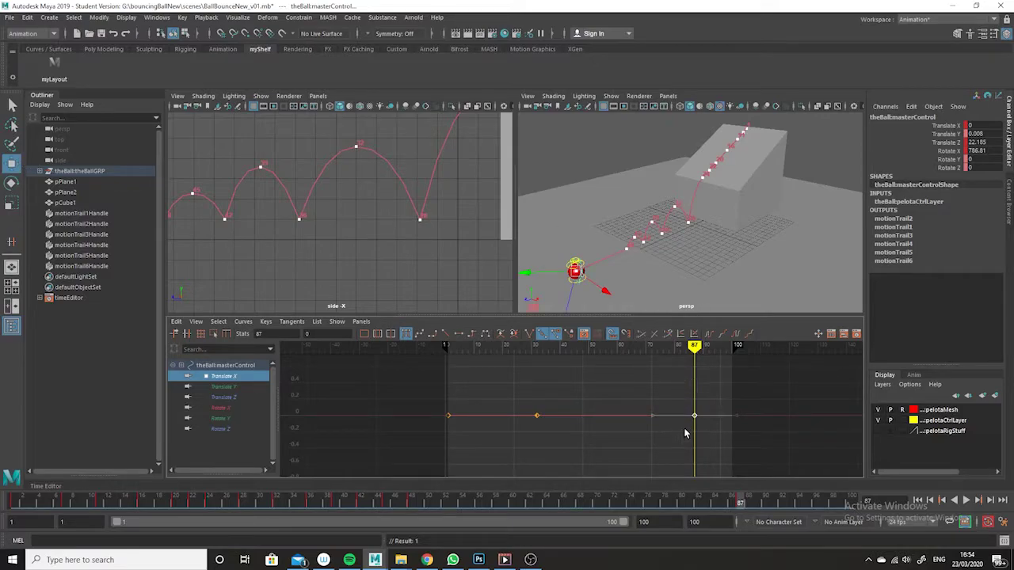
pyautogui.keyDown('shift'); pyautogui.moveTo(702, 386); pyautogui.dragTo(701, 414, button='middle'); pyautogui.keyUp('shift')
pyautogui.keyDown('alt'); pyautogui.moveTo(780, 470); pyautogui.dragTo(676, 415, button='right'); pyautogui.keyUp('alt')
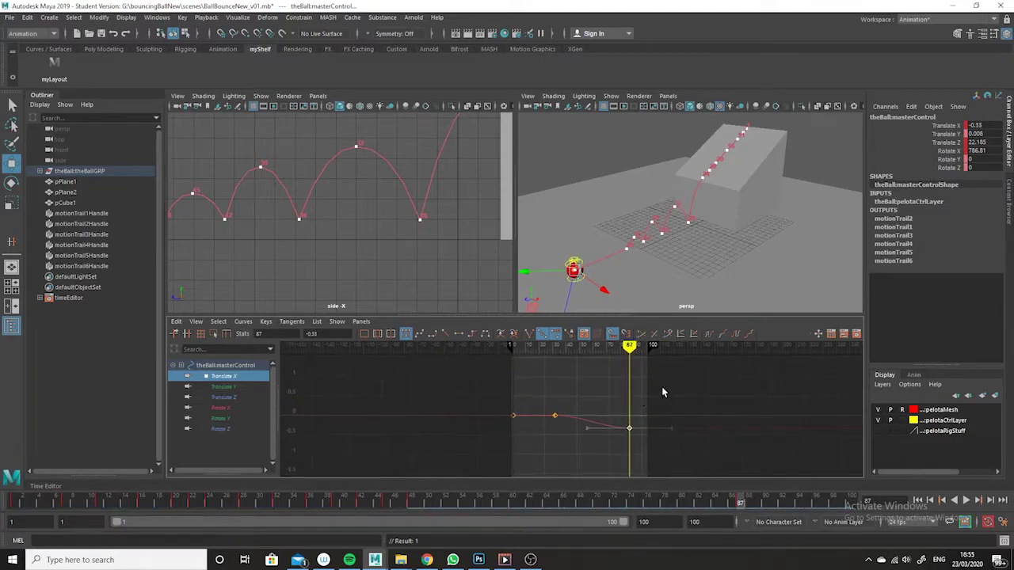
pyautogui.scroll(2, 670, 416)
pyautogui.scroll(4, 674, 399)
pyautogui.keyDown('alt'); pyautogui.moveTo(672, 420); pyautogui.dragTo(692, 437, button='middle'); pyautogui.keyUp('alt')
# Create a new motion trail for theBall:masterControl and view its path from above.
pyautogui.keyDown('alt'); pyautogui.moveTo(642, 252); pyautogui.dragTo(743, 287); pyautogui.keyUp('alt')
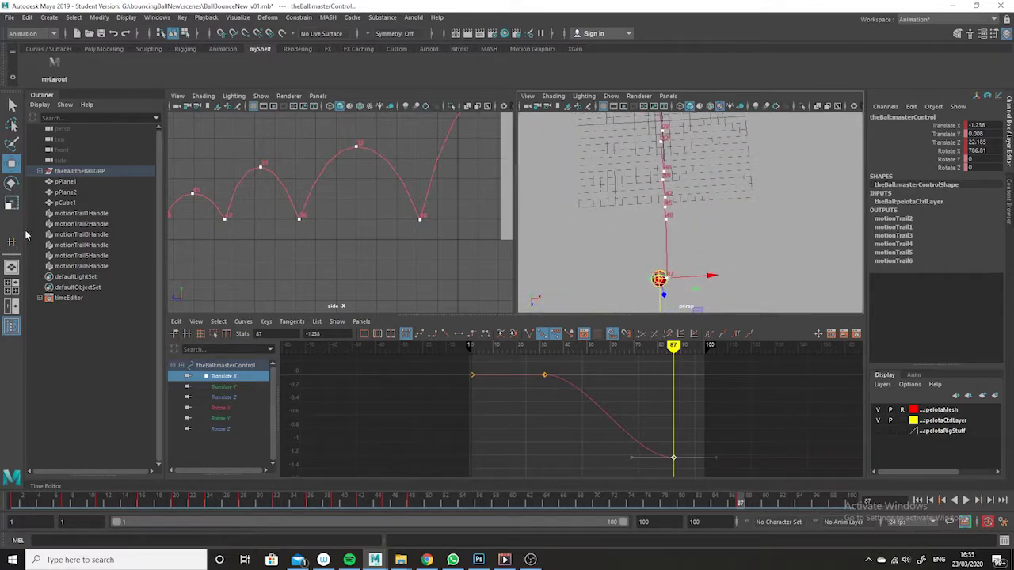
pyautogui.click(238, 17)
pyautogui.click(259, 45)
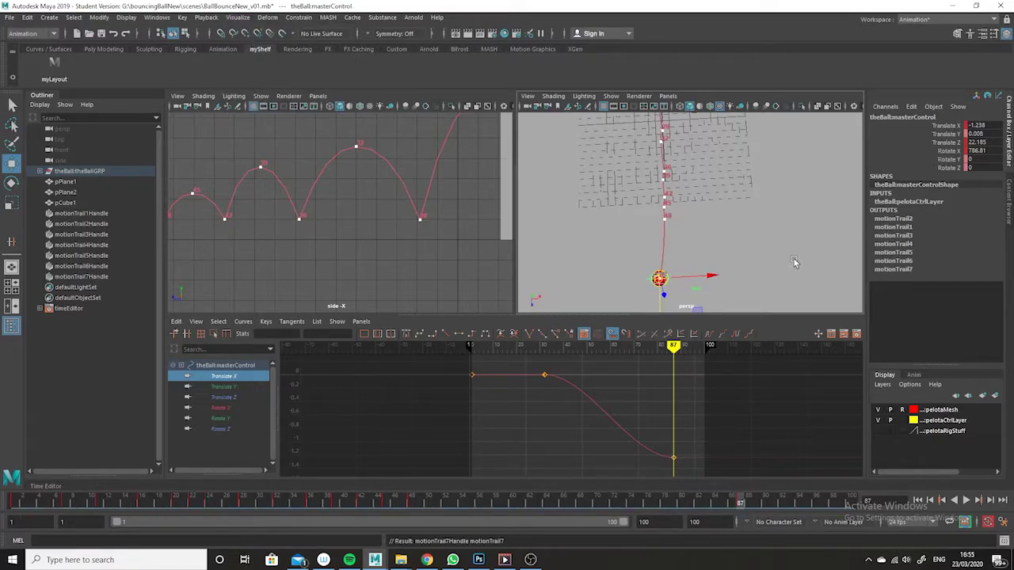
# Lower theBall:masterControl's Translate X key at frame 87 to about -2.24 for a stronger sideways drift.
pyautogui.keyDown('alt'); pyautogui.moveTo(724, 464); pyautogui.dragTo(720, 411, button='middle'); pyautogui.keyUp('alt')
pyautogui.moveTo(712, 385); pyautogui.dragTo(662, 419)
pyautogui.keyDown('alt'); pyautogui.moveTo(774, 238); pyautogui.dragTo(770, 295); pyautogui.keyUp('alt')
pyautogui.moveTo(687, 391); pyautogui.dragTo(686, 464, button='middle')
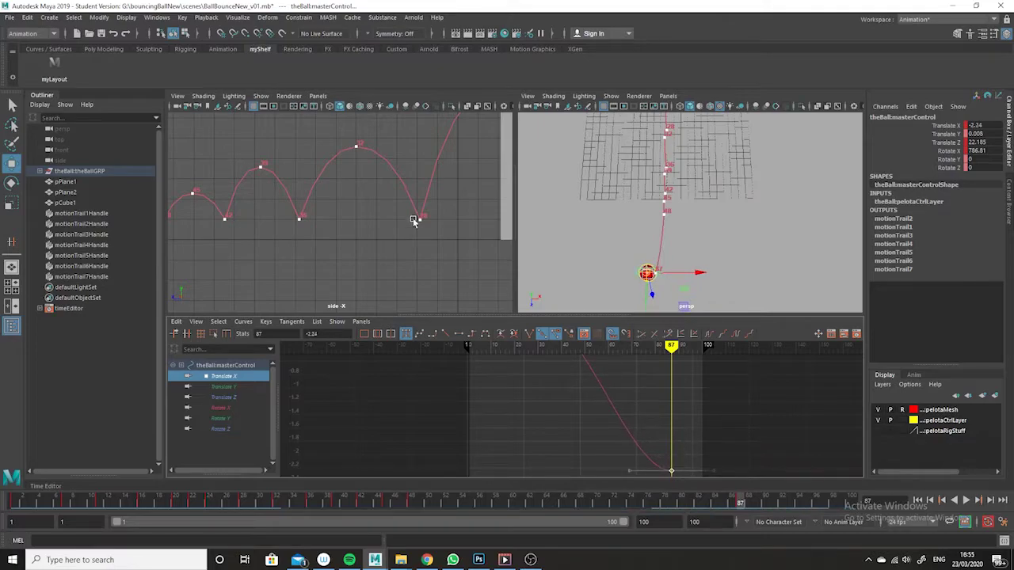
# Create a new editable motion trail for theBall:masterControl and view the updated path at an angle.
pyautogui.click(238, 17)
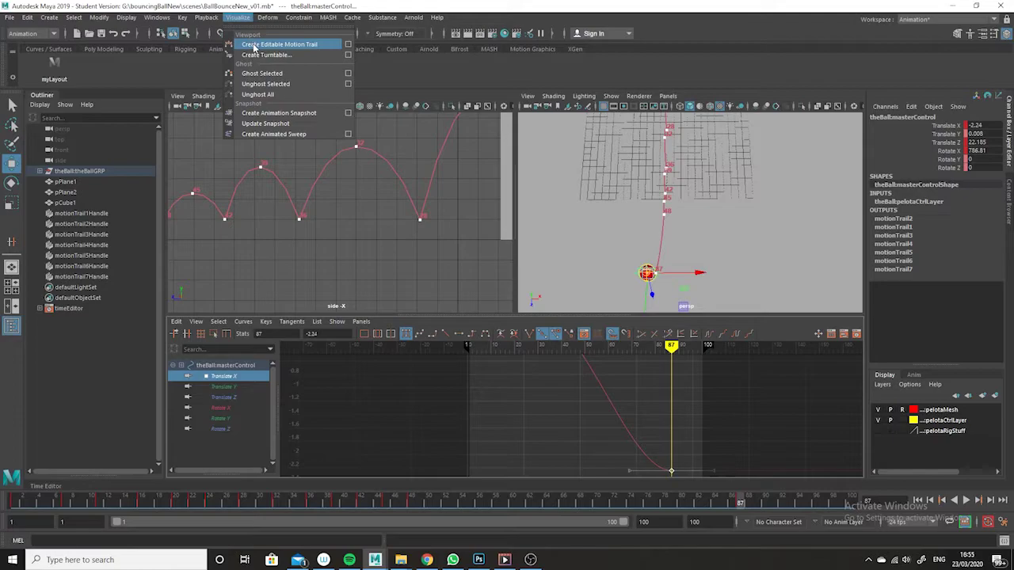
pyautogui.click(253, 45)
pyautogui.moveTo(809, 267)
pyautogui.keyDown('alt'); pyautogui.mouseDown()
pyautogui.moveTo(767, 266)
pyautogui.moveTo(820, 255)
pyautogui.mouseUp(); pyautogui.keyUp('alt')
pyautogui.keyDown('alt'); pyautogui.moveTo(808, 442); pyautogui.dragTo(755, 420, button='right'); pyautogui.keyUp('alt')
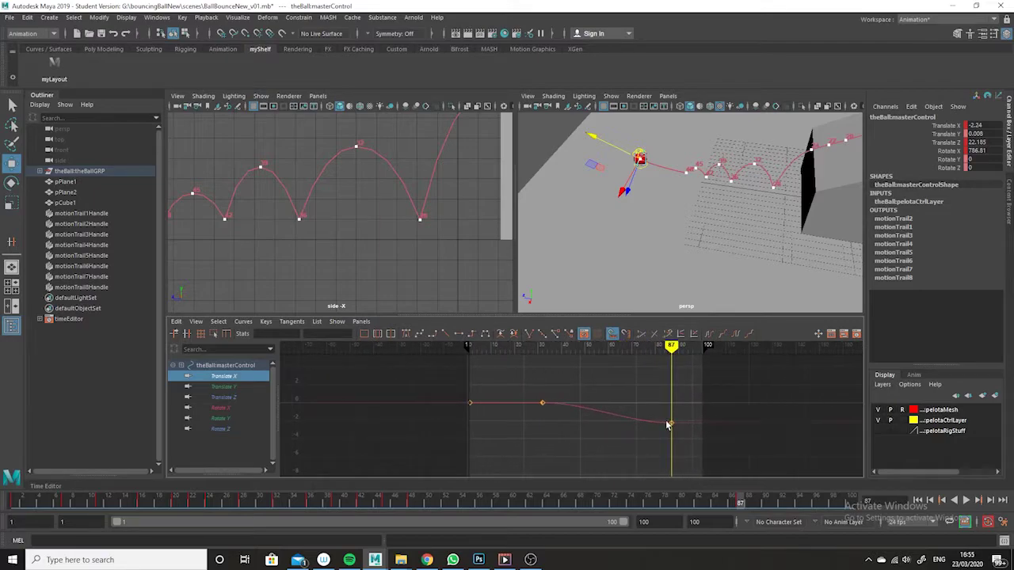
# Move the current time back to frame 49 and hide motion trails in the perspective view.
pyautogui.moveTo(709, 503); pyautogui.dragTo(420, 502)
pyautogui.keyDown('alt'); pyautogui.moveTo(706, 284); pyautogui.dragTo(665, 157); pyautogui.keyUp('alt')
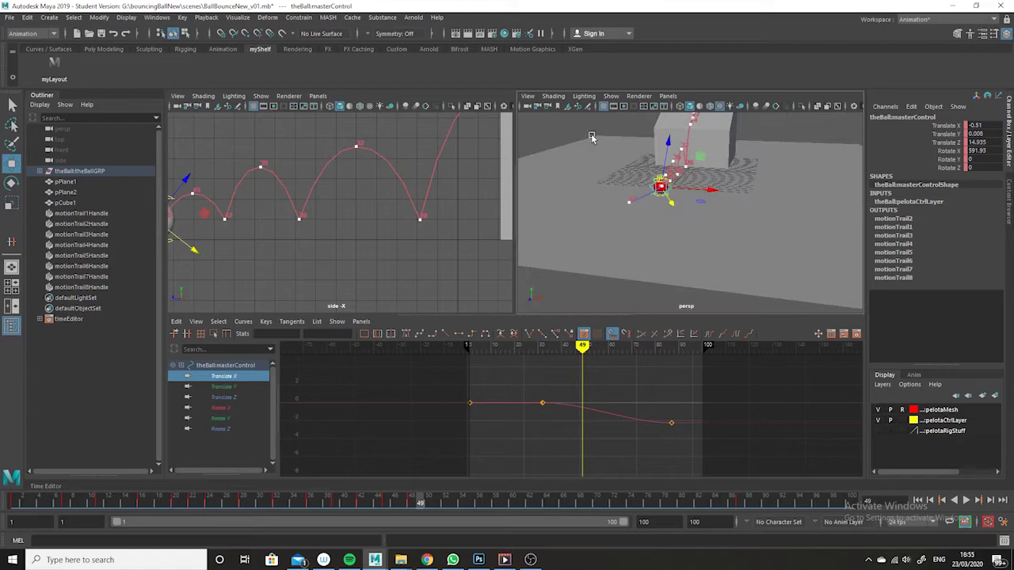
pyautogui.click(610, 96)
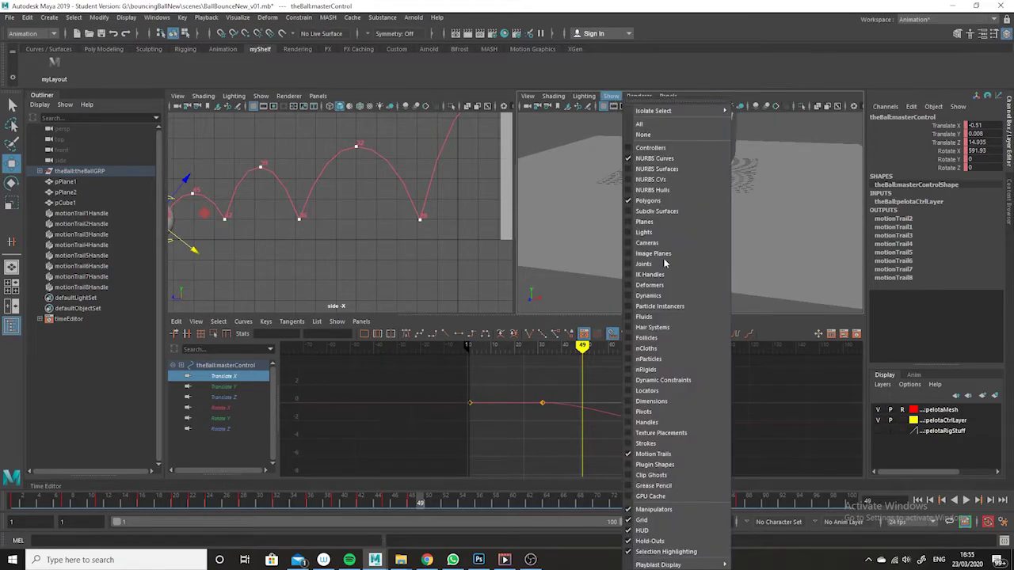
pyautogui.click(693, 454)
# Enlarge the perspective view and play the animation from its start to examine the ball's sideways drift.
pyautogui.keyDown('alt'); pyautogui.moveTo(719, 212); pyautogui.dragTo(709, 320); pyautogui.keyUp('alt')
pyautogui.press('space')
pyautogui.moveTo(386, 502); pyautogui.dragTo(1, 480)
pyautogui.click(965, 501)
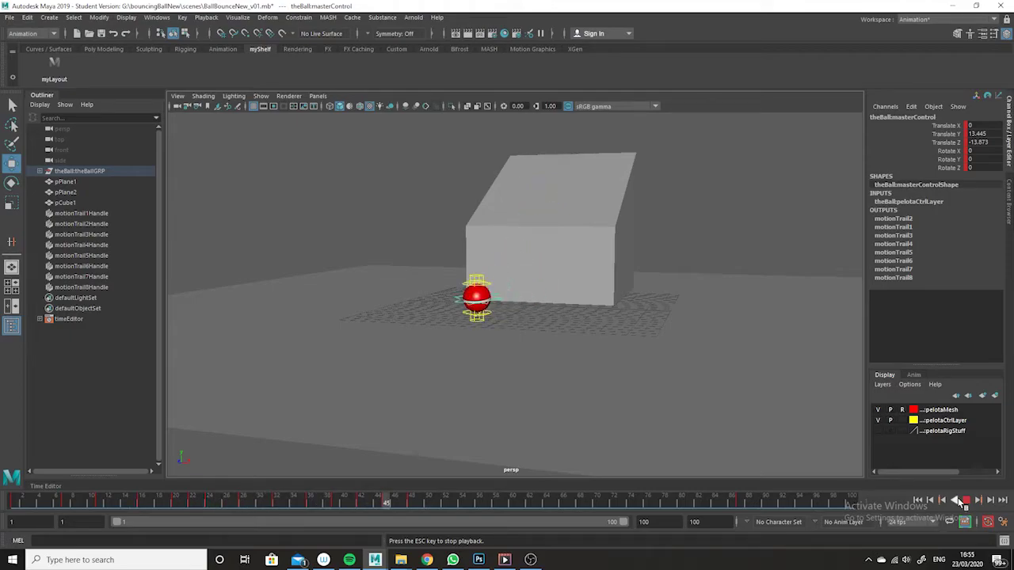
pyautogui.click(965, 500)
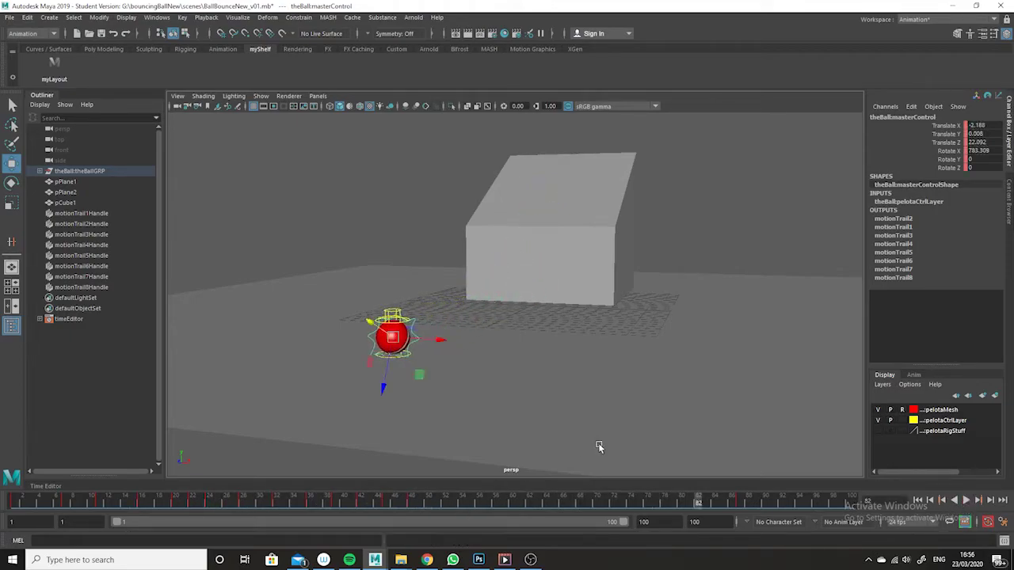
# Examine theBall:masterControl's rotation axes with the Rotate tool at frames 62 and 48.
pyautogui.moveTo(721, 503); pyautogui.dragTo(529, 504)
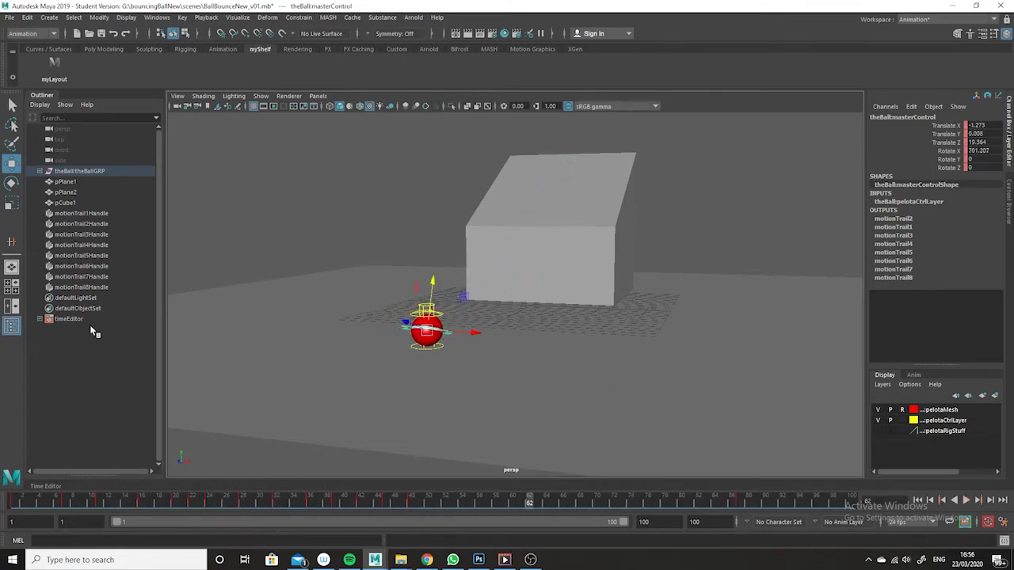
pyautogui.click(11, 183)
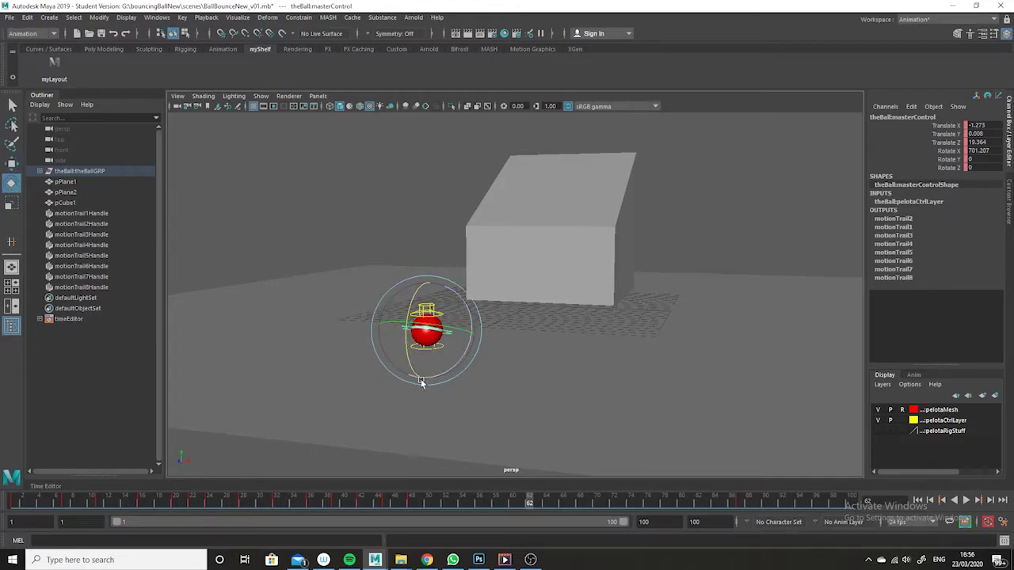
pyautogui.click(404, 353)
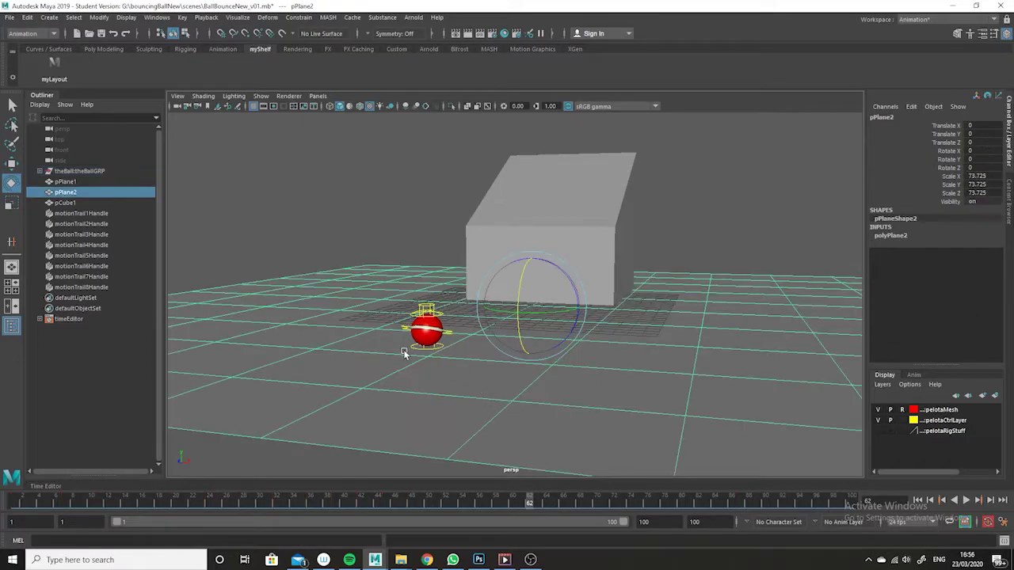
pyautogui.click(410, 326)
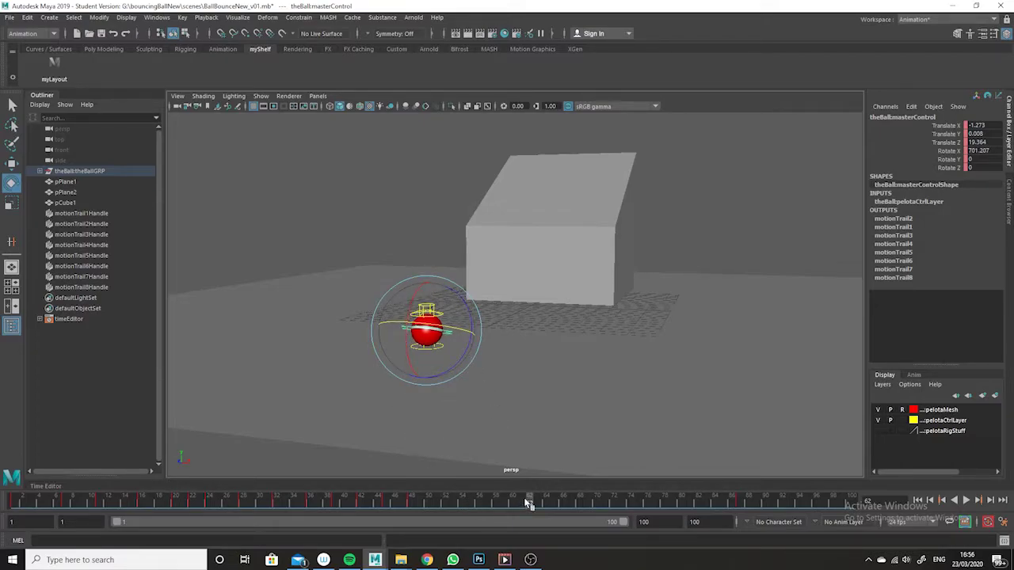
pyautogui.click(407, 504)
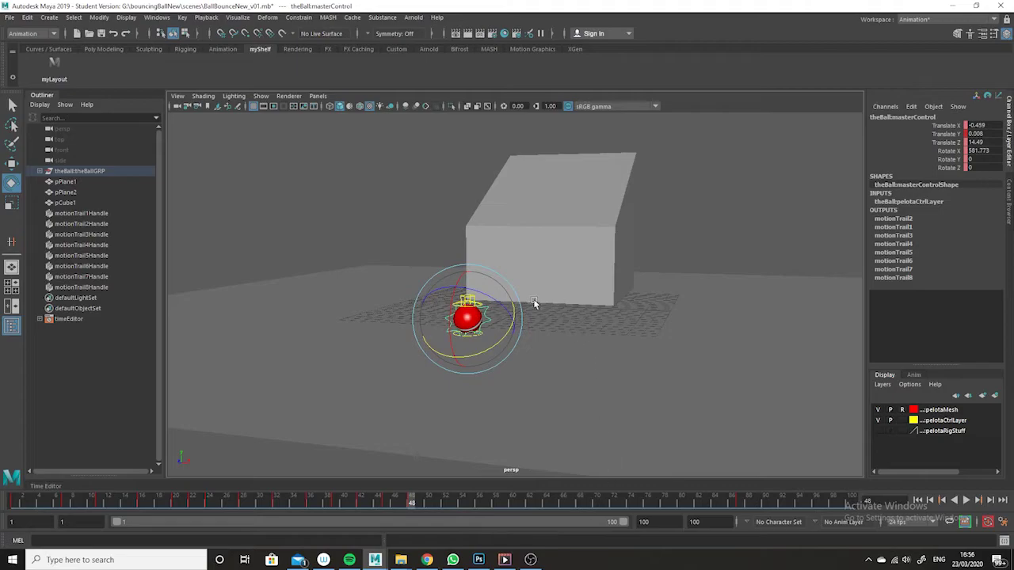
# Restore the multi-view layout, display theBall:masterControl's Rotate Z curve and move the current time to frame 87.
pyautogui.press('space')
pyautogui.moveTo(581, 346)
pyautogui.mouseDown()
pyautogui.moveTo(527, 346)
pyautogui.moveTo(540, 346)
pyautogui.mouseUp()
pyautogui.press('e')
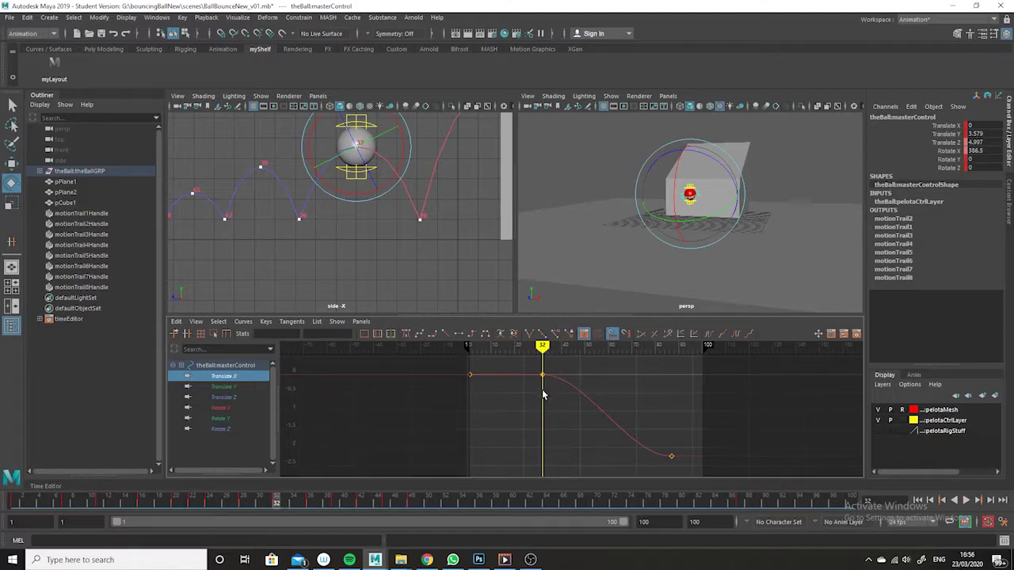
pyautogui.click(740, 505)
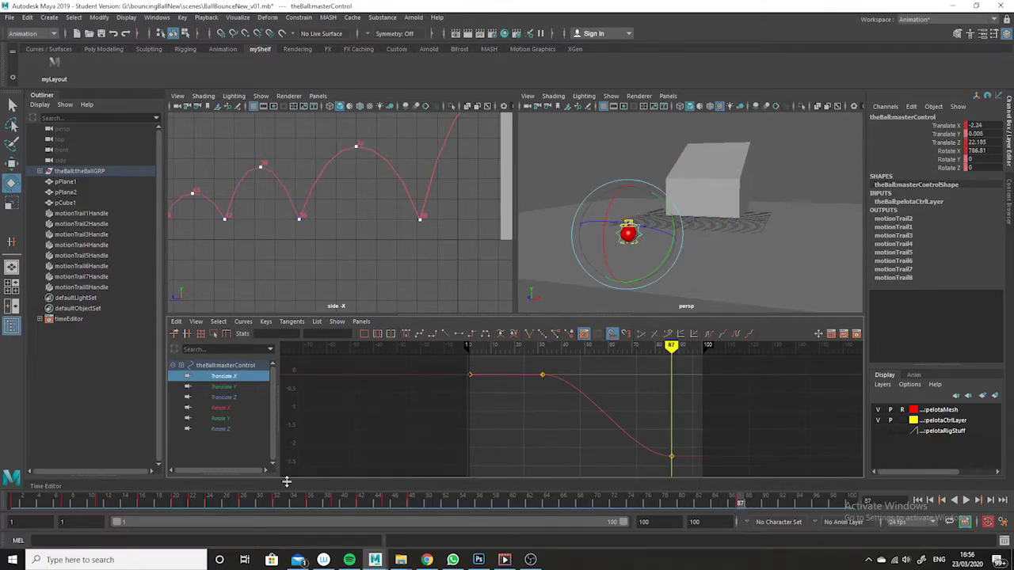
pyautogui.click(226, 429)
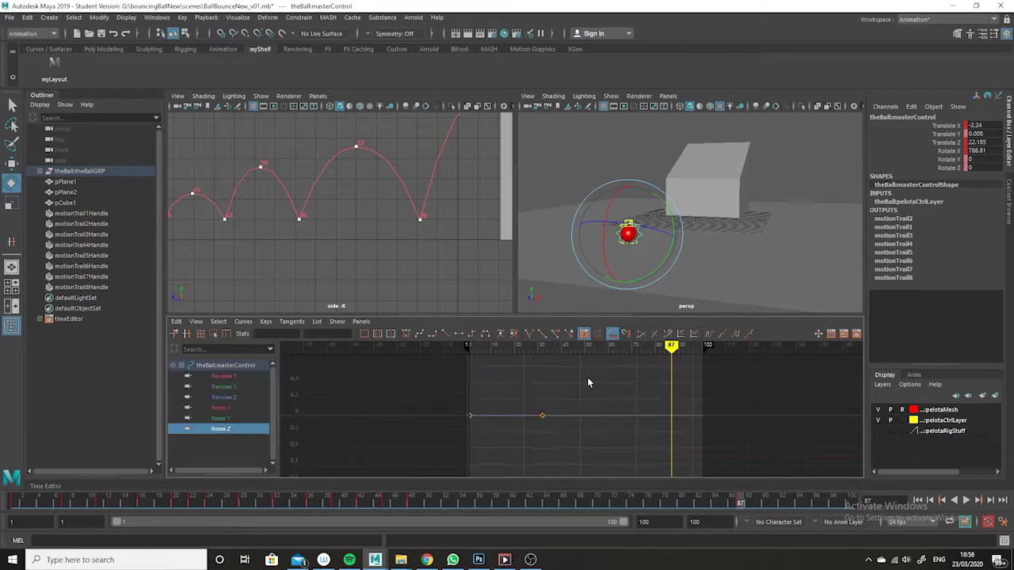
pyautogui.moveTo(653, 346); pyautogui.dragTo(543, 346)
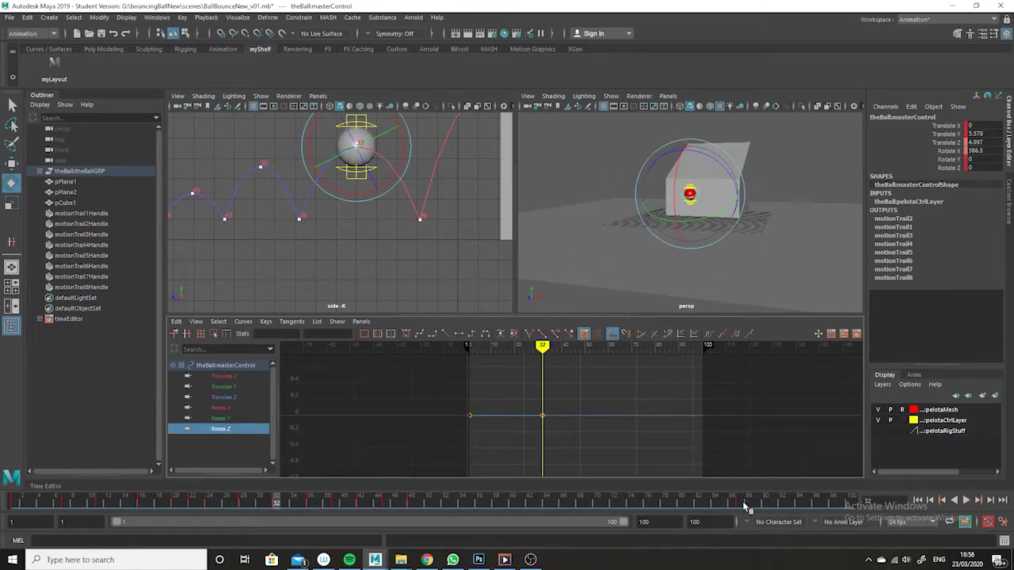
pyautogui.click(740, 504)
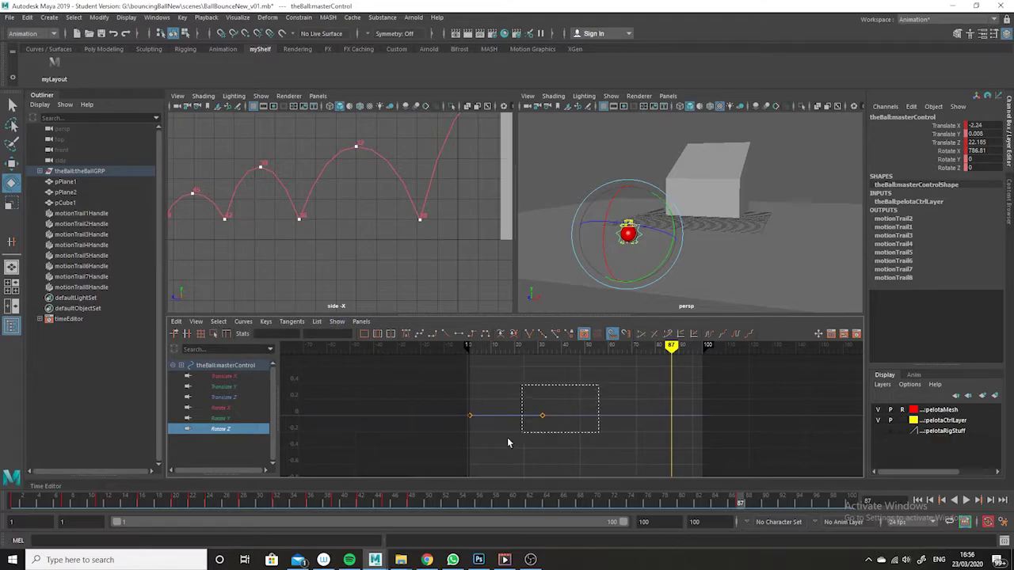
# Insert a key at frame 87 on theBall:masterControl's Rotate Z curve and view the ball up close.
pyautogui.moveTo(598, 385); pyautogui.dragTo(533, 430)
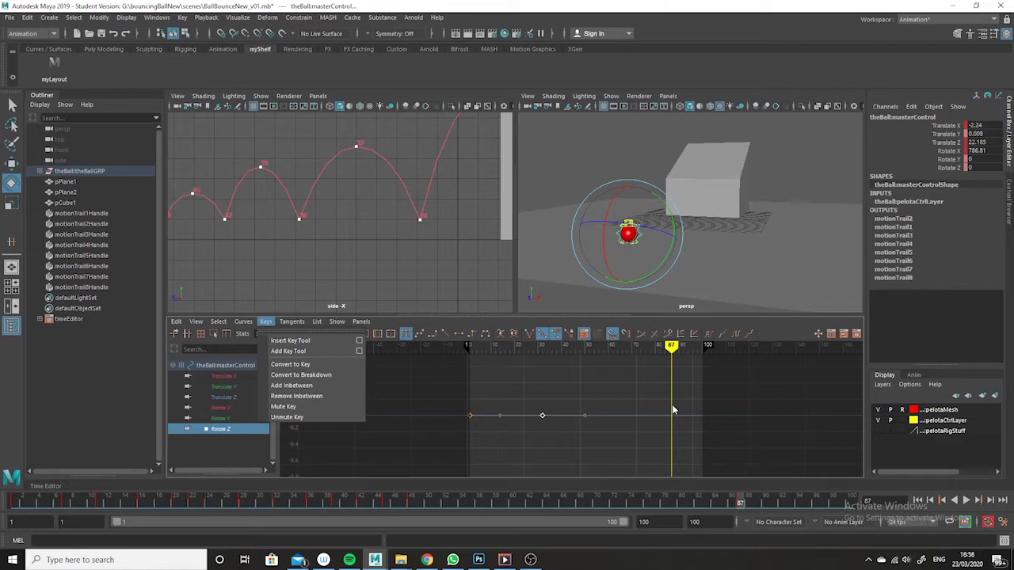
pyautogui.click(290, 341)
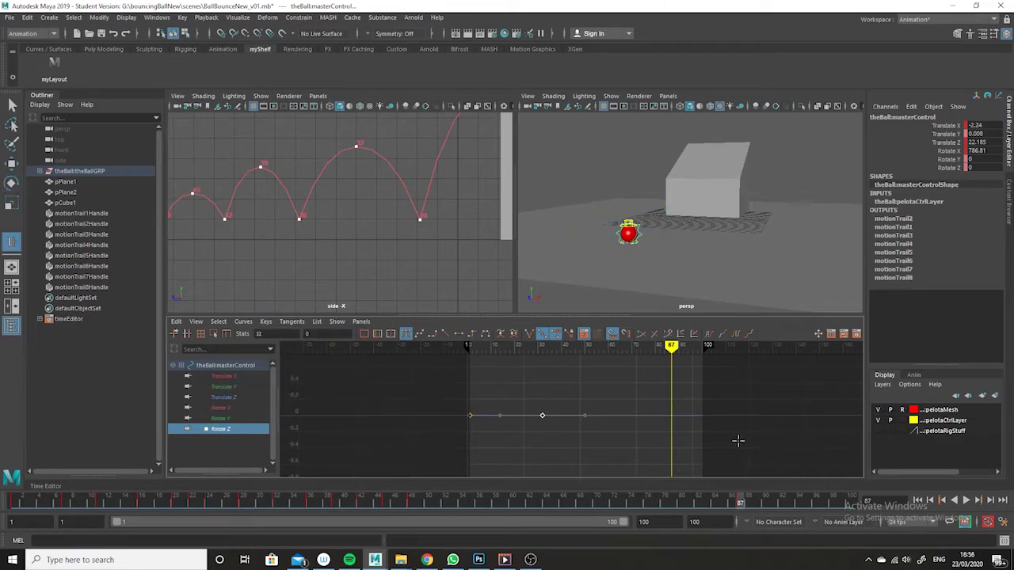
pyautogui.middleClick(671, 414)
pyautogui.scroll(3, 674, 212)
pyautogui.keyDown('alt'); pyautogui.moveTo(712, 264); pyautogui.dragTo(796, 249, button='middle'); pyautogui.keyUp('alt')
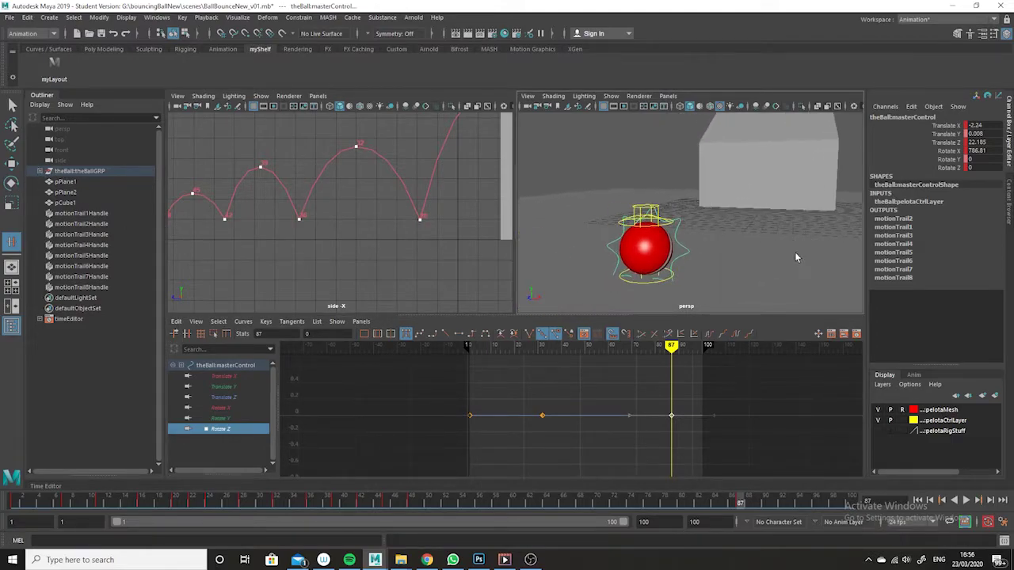
# Try raising the Rotate Z key at frame 87 to 0.013, and undo both the change and the inserted key.
pyautogui.click(11, 163)
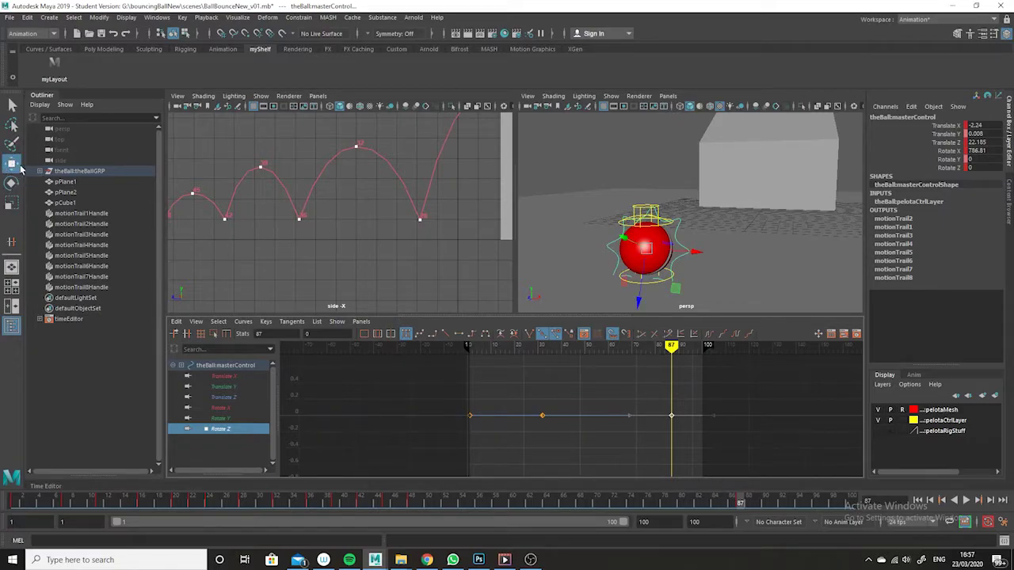
pyautogui.moveTo(670, 378)
pyautogui.mouseDown(button='middle')
pyautogui.moveTo(670, 407)
pyautogui.moveTo(666, 365)
pyautogui.mouseUp(button='middle')
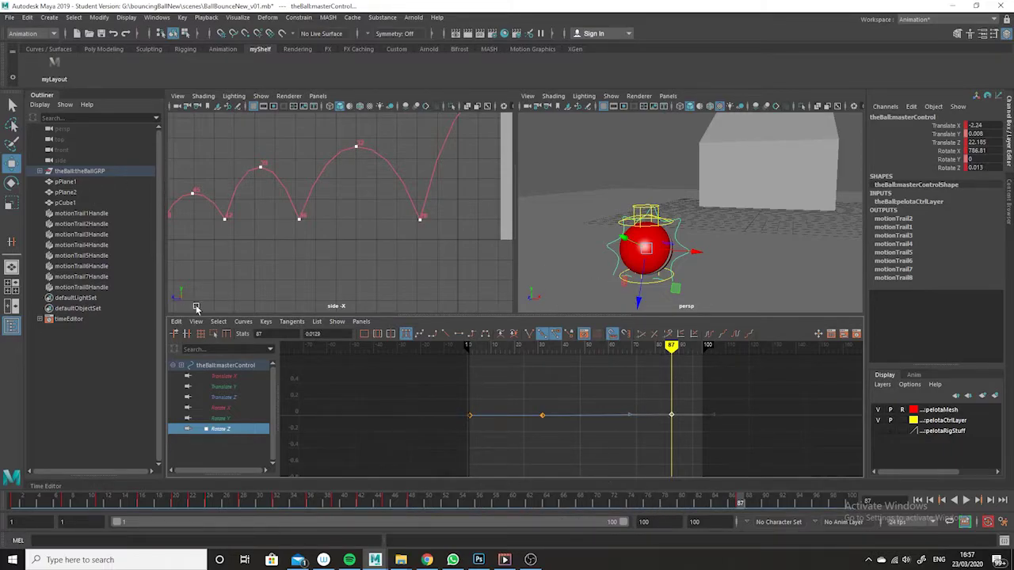
pyautogui.click(17, 184)
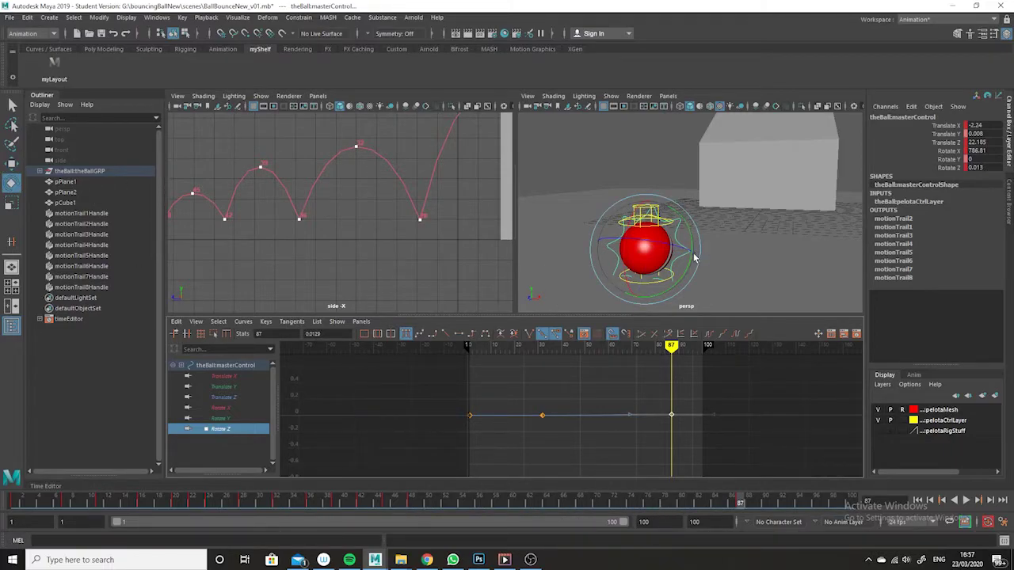
pyautogui.hotkey('ctrl', 'z')
pyautogui.hotkey('ctrl', 'z')
pyautogui.hotkey('ctrl', 'z')
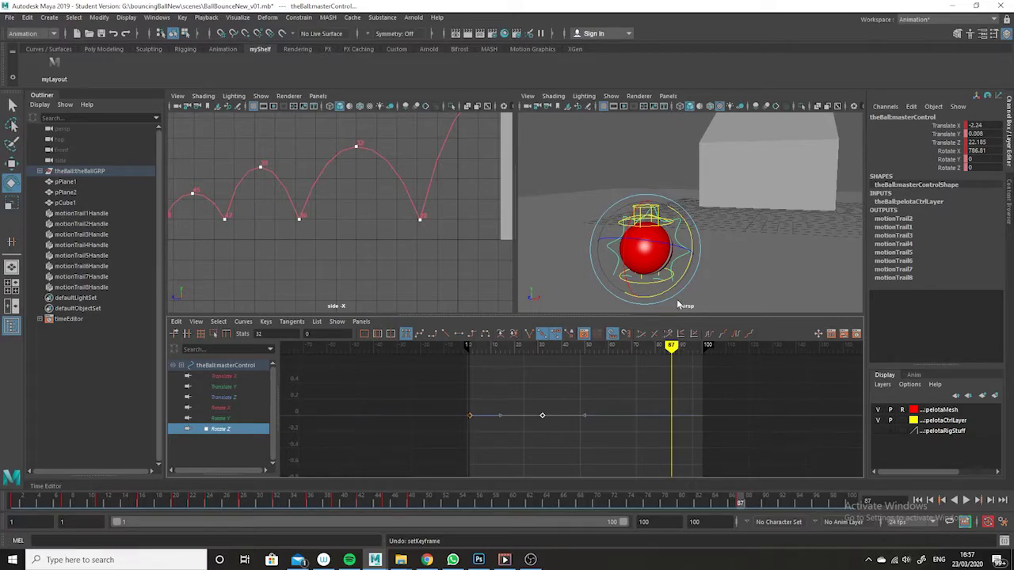
# Set the Rotate tool's axis orientation to World while checking theBall:masterControl around frame 76, and minimize the tool settings.
pyautogui.moveTo(674, 361); pyautogui.dragTo(616, 365)
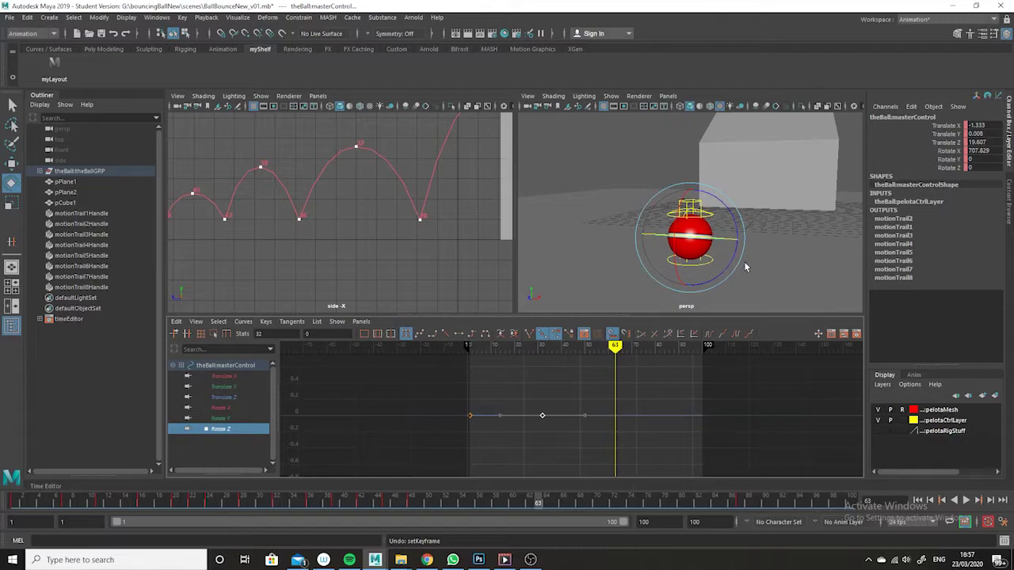
pyautogui.moveTo(612, 351); pyautogui.dragTo(646, 384)
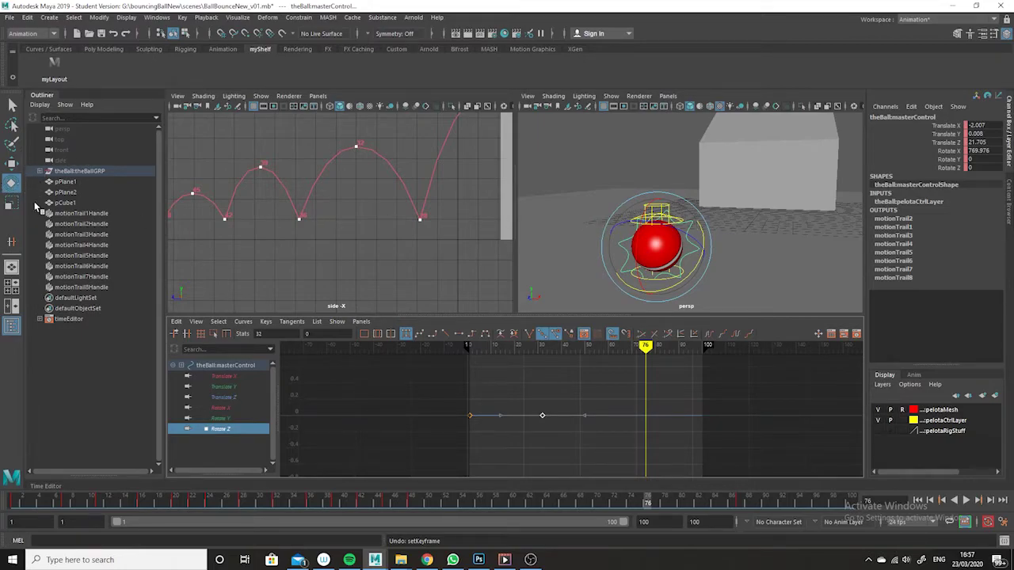
pyautogui.doubleClick(11, 184)
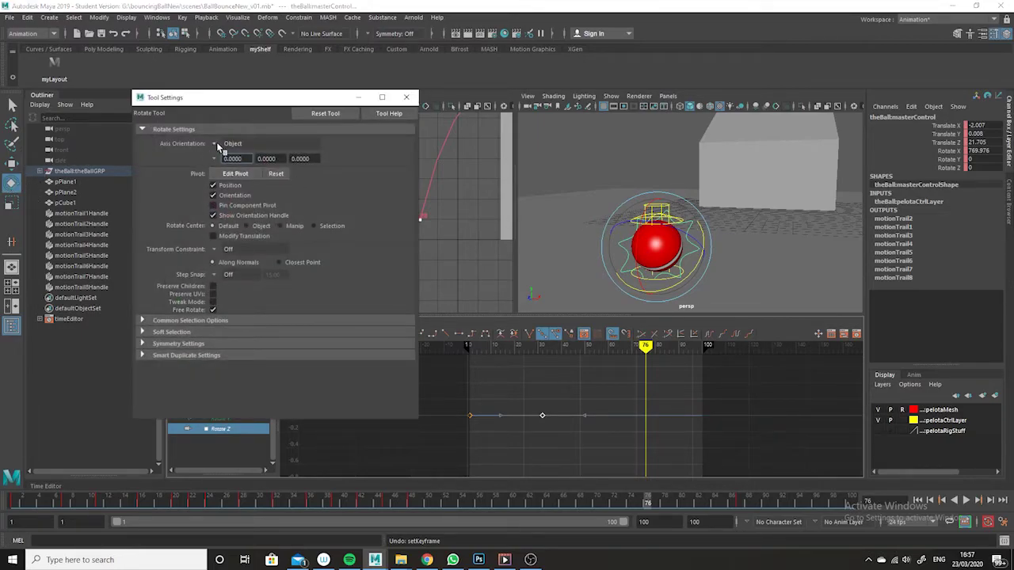
pyautogui.click(214, 143)
pyautogui.click(241, 160)
pyautogui.click(212, 143)
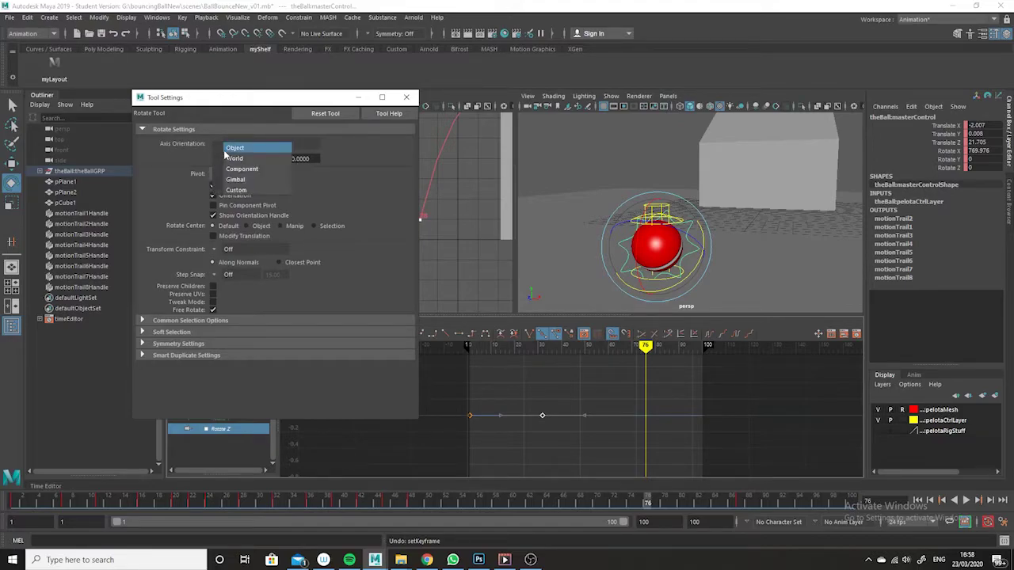
pyautogui.click(237, 144)
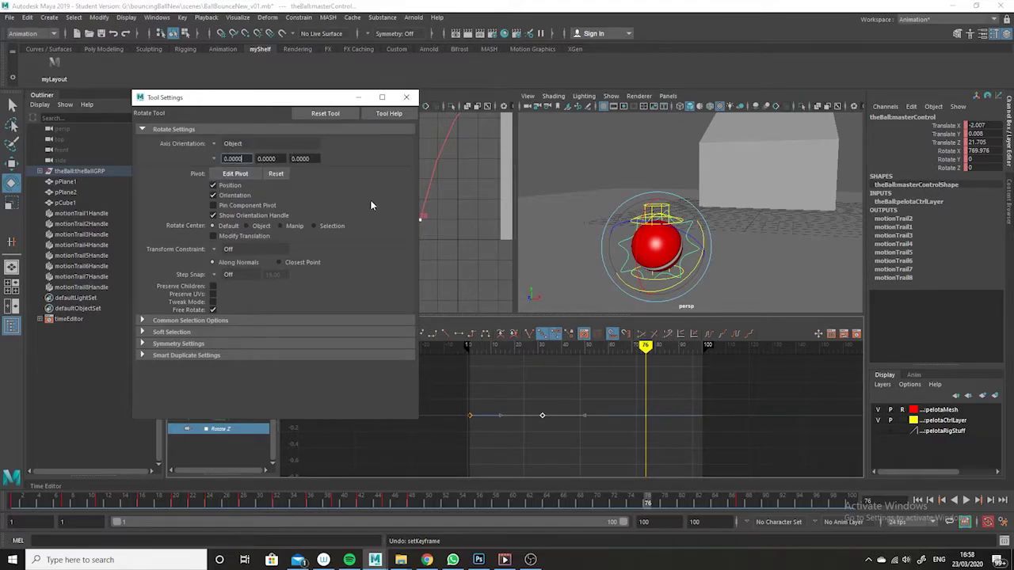
pyautogui.click(724, 272)
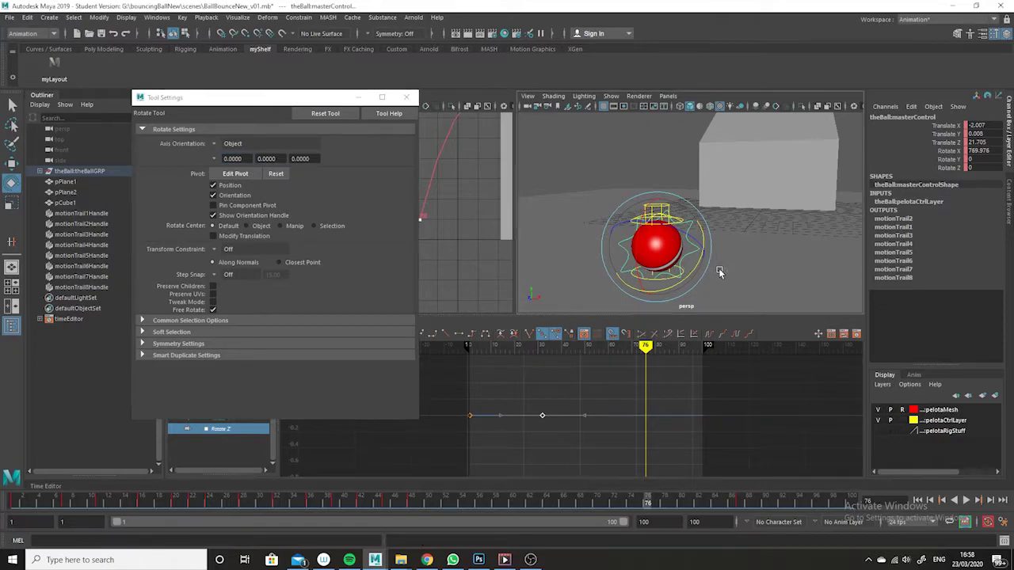
pyautogui.click(688, 253)
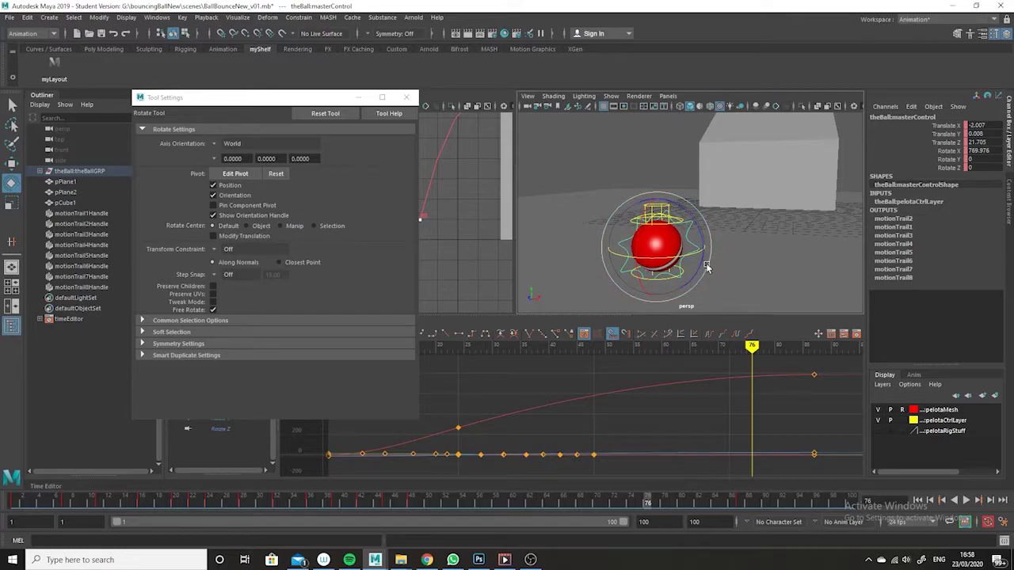
pyautogui.click(360, 97)
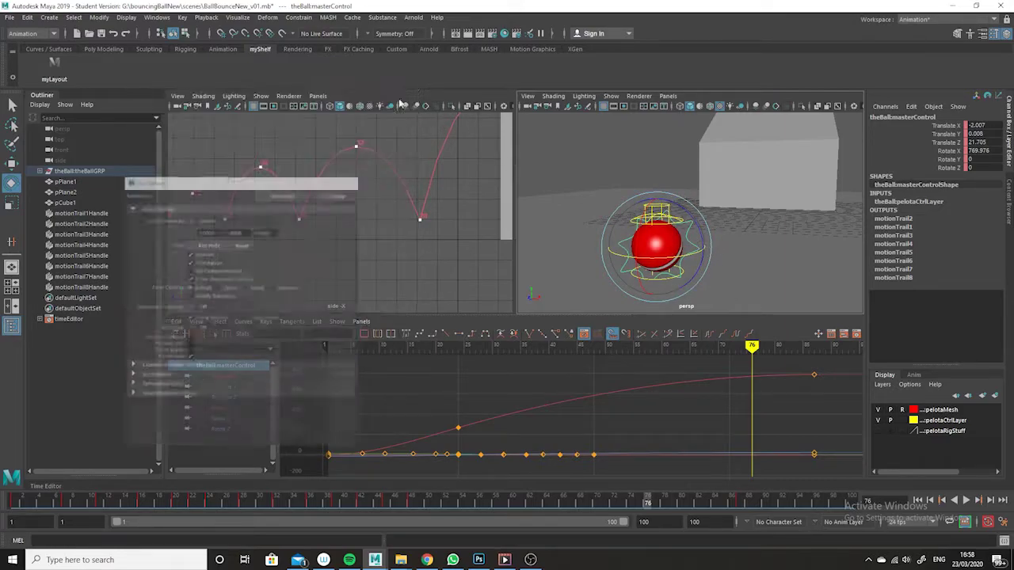
# Rotate theBall:masterControl about Z to about 150 degrees at frame 87, key it and display its Rotate Z curve.
pyautogui.click(223, 429)
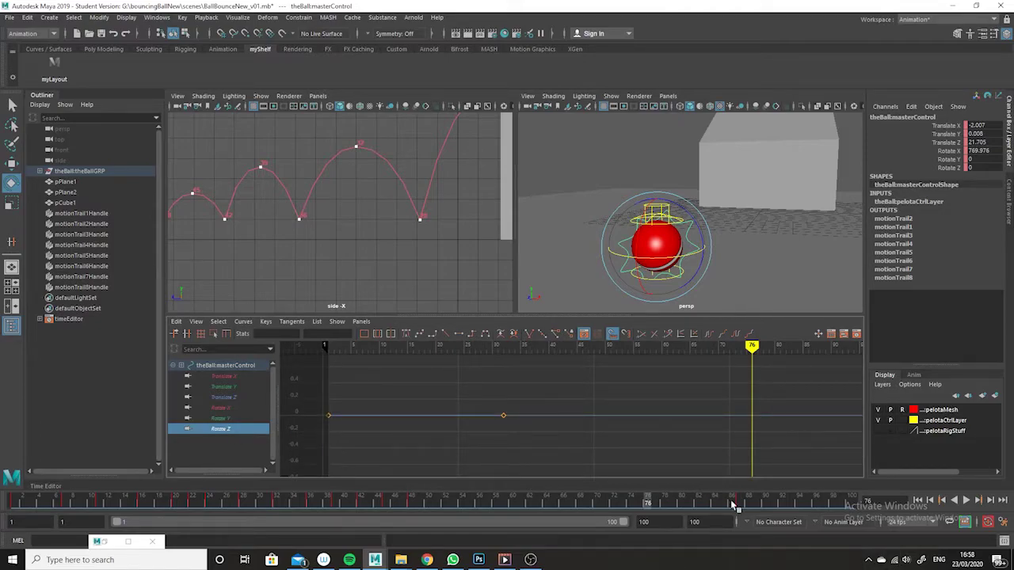
pyautogui.click(739, 502)
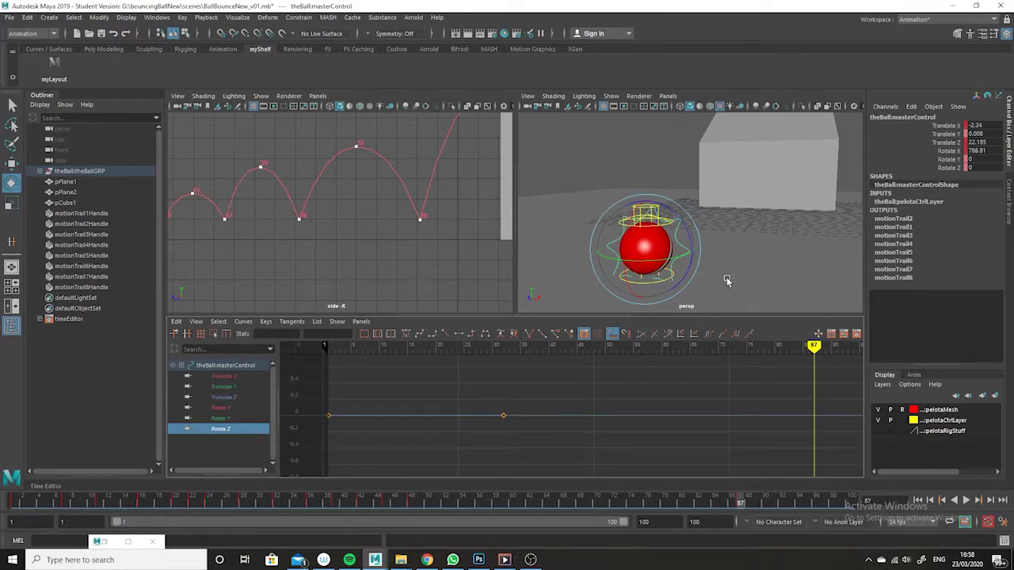
pyautogui.moveTo(690, 240); pyautogui.dragTo(594, 236)
pyautogui.press('s')
pyautogui.moveTo(823, 383)
pyautogui.keyDown('alt'); pyautogui.mouseDown(button='right')
pyautogui.moveTo(668, 398)
pyautogui.moveTo(667, 450)
pyautogui.moveTo(614, 412)
pyautogui.moveTo(615, 428)
pyautogui.moveTo(734, 443)
pyautogui.moveTo(752, 463)
pyautogui.mouseUp(button='right'); pyautogui.keyUp('alt')
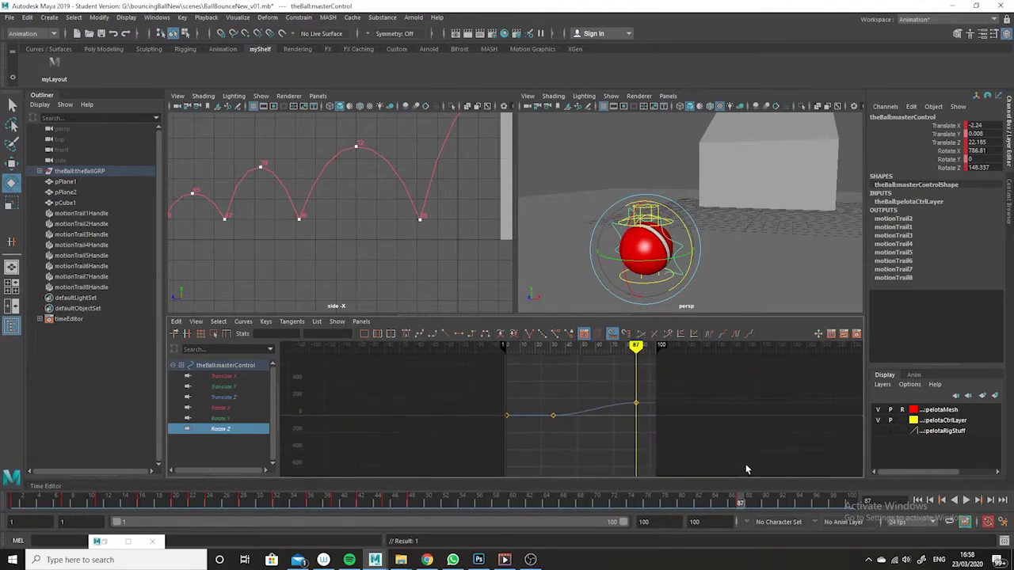
# Lower theBall:masterControl's Rotate Z key at frame 87 to about 32 degrees, checking the ball's roll by scrubbing and playback.
pyautogui.moveTo(741, 506); pyautogui.dragTo(580, 499)
pyautogui.scroll(3, 677, 435)
pyautogui.click(743, 382)
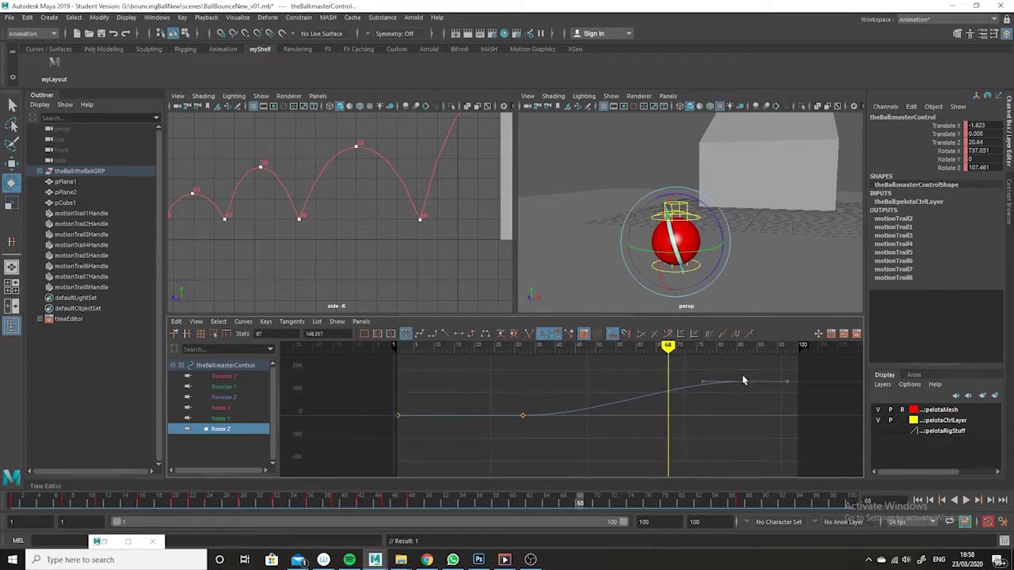
pyautogui.moveTo(745, 366); pyautogui.dragTo(746, 390, button='middle')
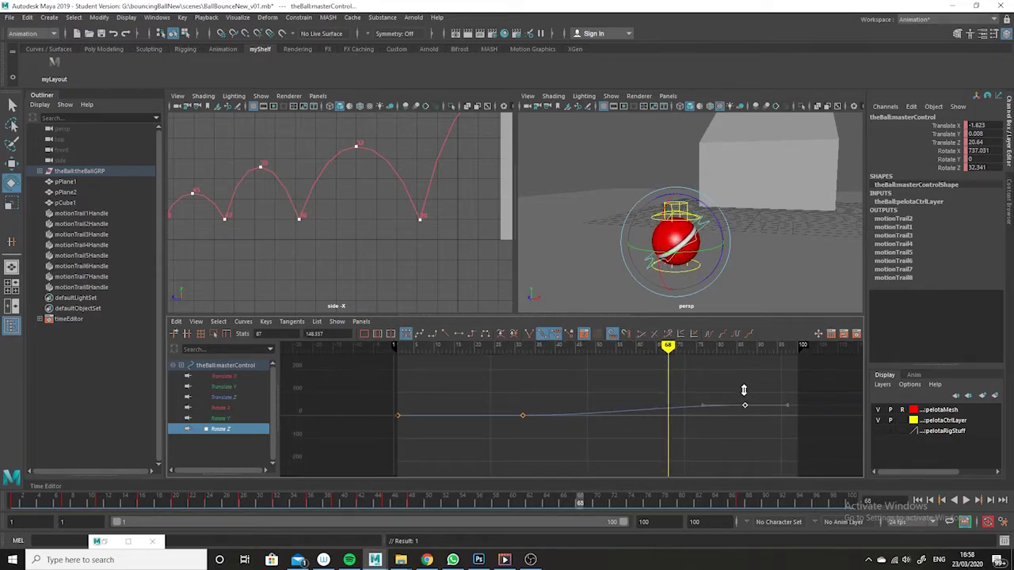
pyautogui.hotkey('alt', 'v')
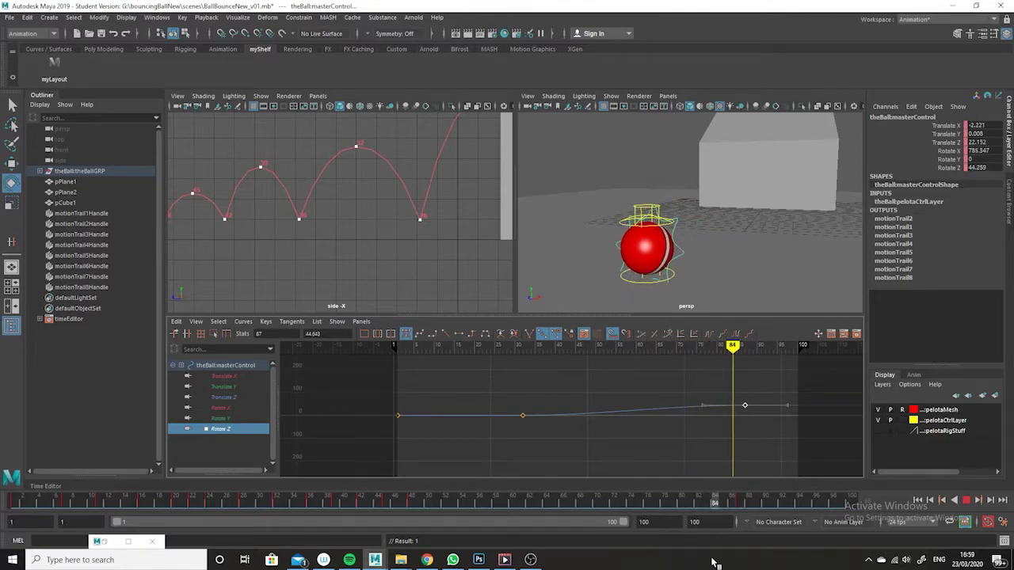
pyautogui.moveTo(782, 561); pyautogui.dragTo(621, 543)
pyautogui.keyDown('alt'); pyautogui.keyDown('shift'); pyautogui.moveTo(785, 433); pyautogui.dragTo(774, 413, button='right'); pyautogui.keyUp('shift'); pyautogui.keyUp('alt')
pyautogui.moveTo(753, 379); pyautogui.dragTo(751, 383, button='middle')
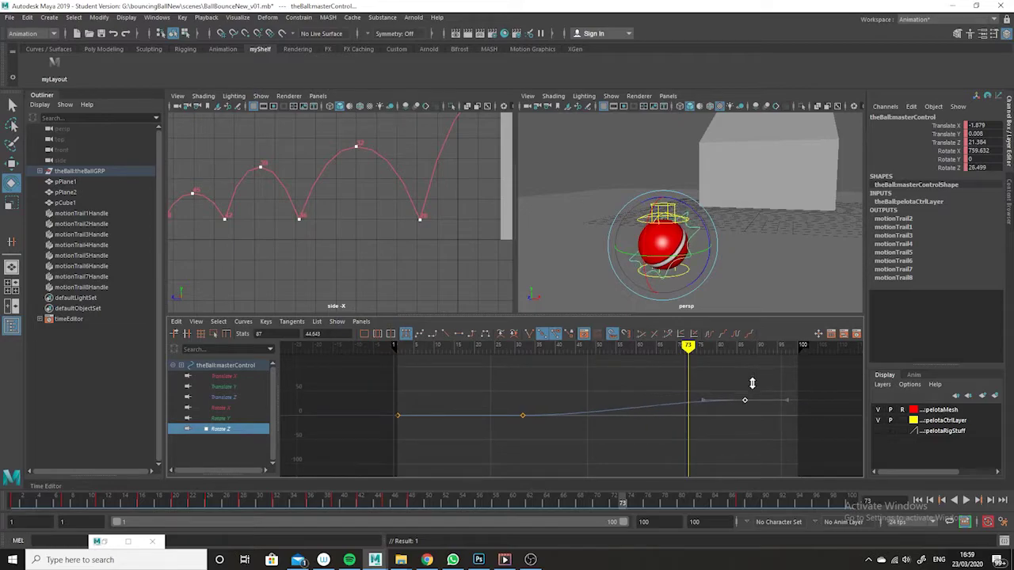
pyautogui.moveTo(645, 502); pyautogui.dragTo(4, 532)
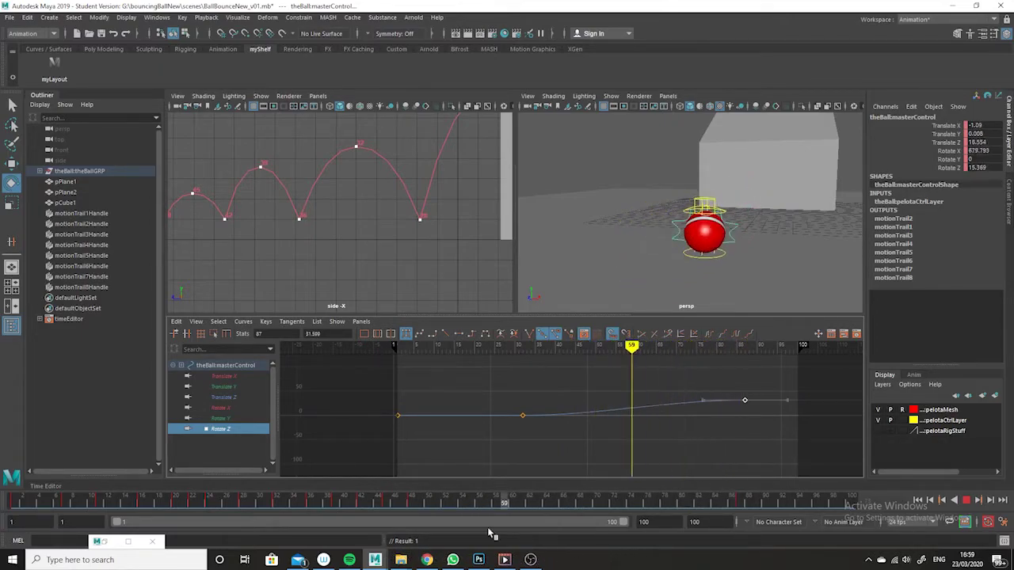
# Maximize the perspective view at frame 3, hide NURBS curves in it and frame the ball, ramp and whole floor.
pyautogui.moveTo(71, 502); pyautogui.dragTo(30, 503)
pyautogui.press('space')
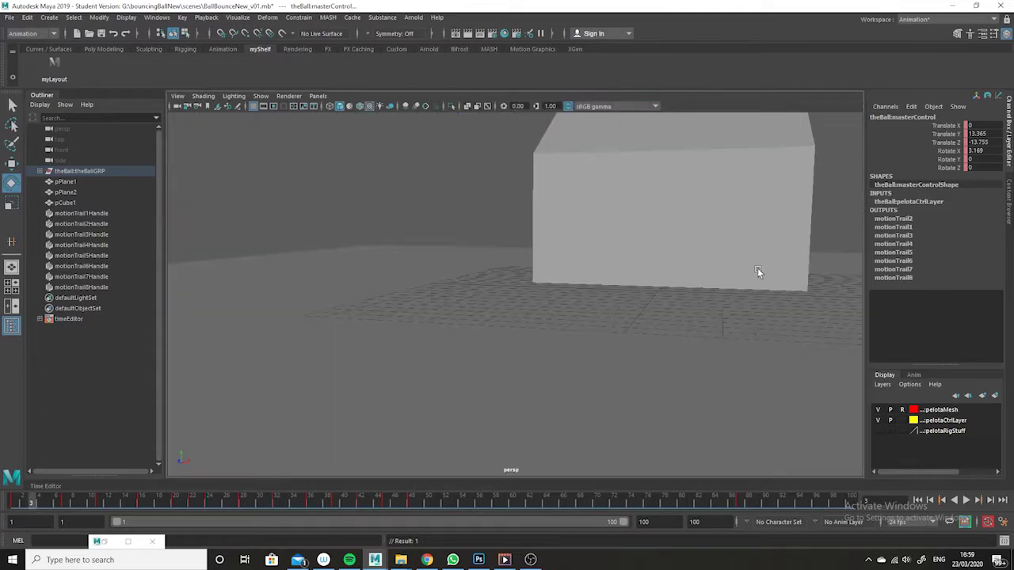
pyautogui.keyDown('alt'); pyautogui.moveTo(819, 389); pyautogui.dragTo(678, 339, button='right'); pyautogui.keyUp('alt')
pyautogui.keyDown('alt'); pyautogui.moveTo(679, 339); pyautogui.dragTo(692, 365); pyautogui.keyUp('alt')
pyautogui.click(261, 97)
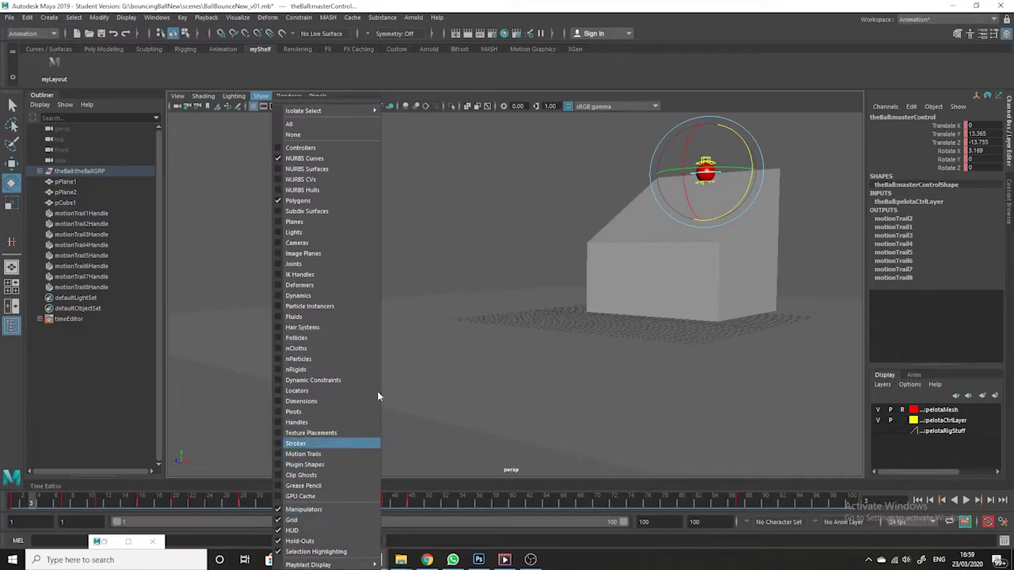
pyautogui.click(306, 162)
pyautogui.keyDown('alt'); pyautogui.moveTo(766, 385); pyautogui.dragTo(706, 392); pyautogui.keyUp('alt')
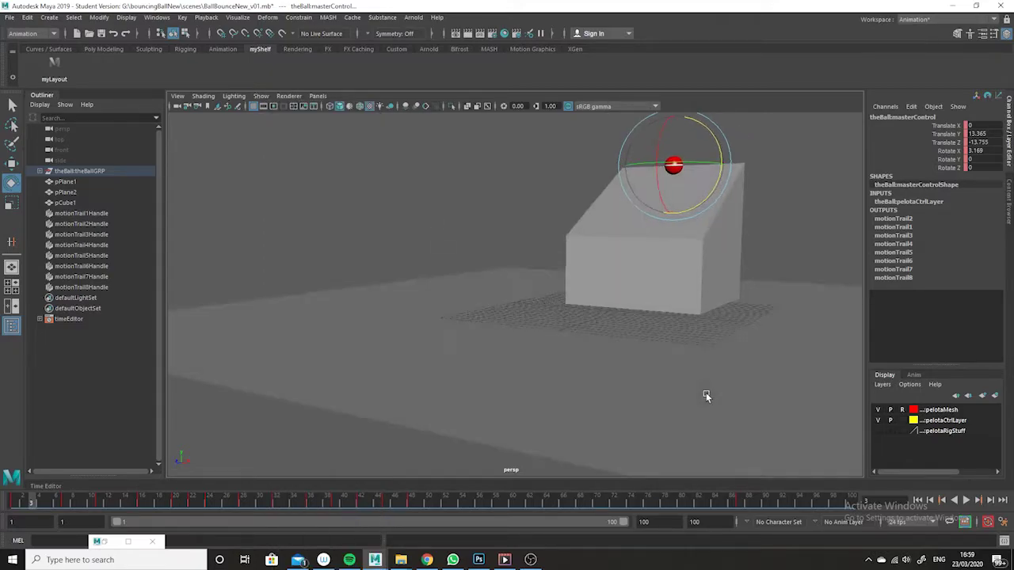
pyautogui.keyDown('alt'); pyautogui.moveTo(705, 392); pyautogui.dragTo(654, 359, button='right'); pyautogui.keyUp('alt')
pyautogui.keyDown('alt'); pyautogui.moveTo(653, 359); pyautogui.dragTo(661, 384); pyautogui.keyUp('alt')
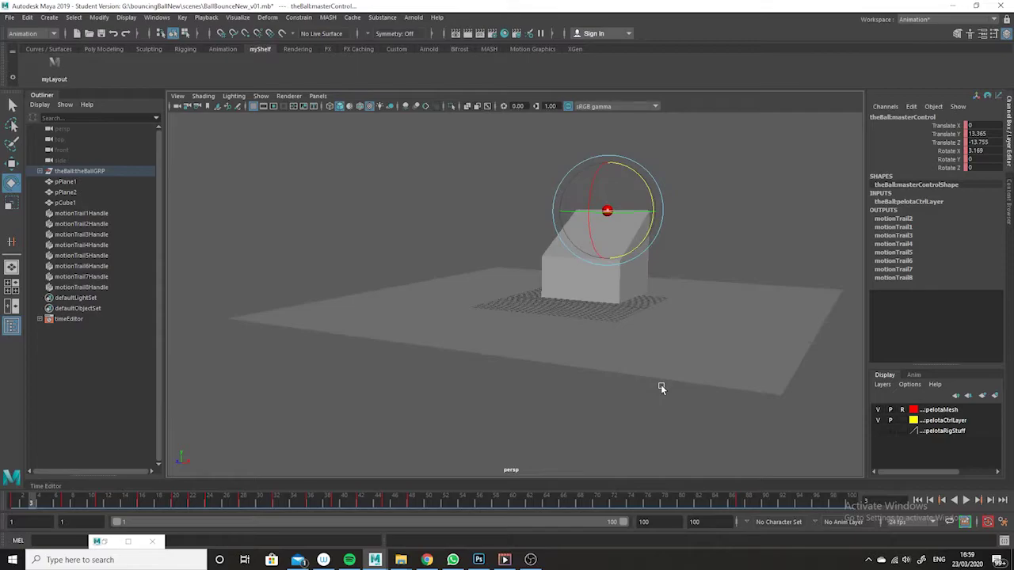
# Play the bouncing ball animation in the perspective view from a closer framing, stop it and clear the selection.
pyautogui.click(966, 501)
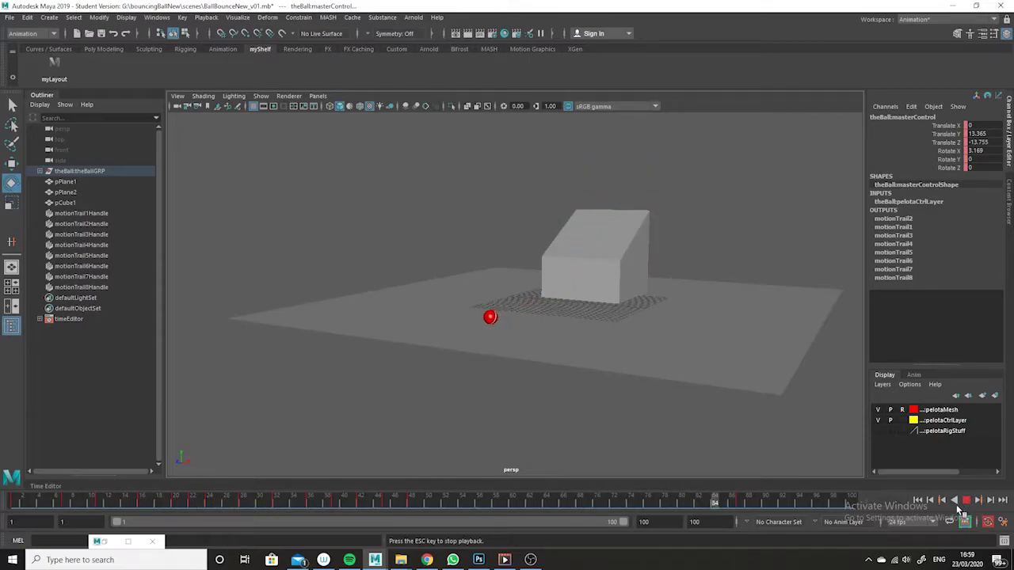
pyautogui.keyDown('alt'); pyautogui.moveTo(672, 331); pyautogui.dragTo(749, 433, button='right'); pyautogui.keyUp('alt')
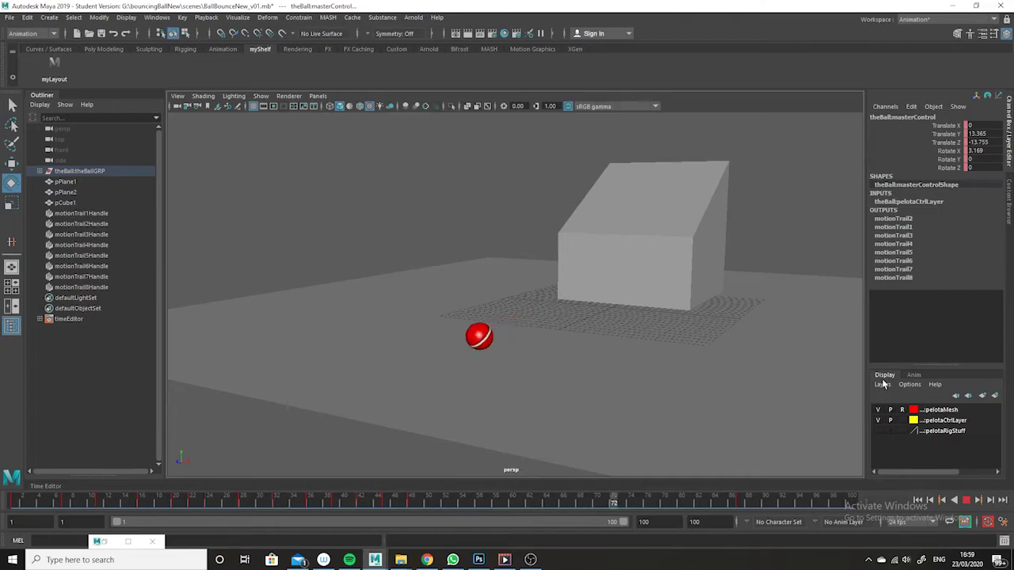
pyautogui.press('Escape')
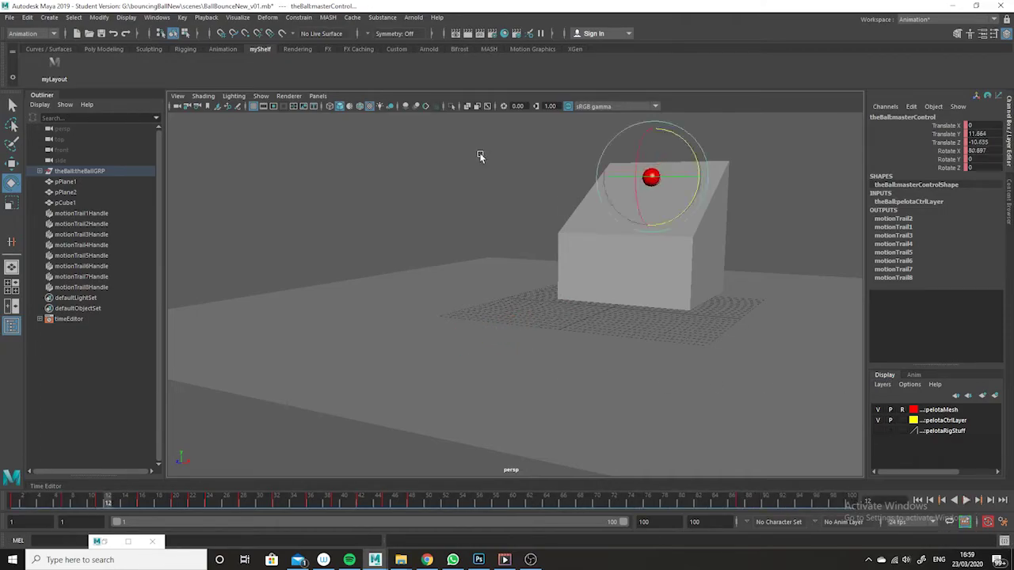
pyautogui.click(762, 168)
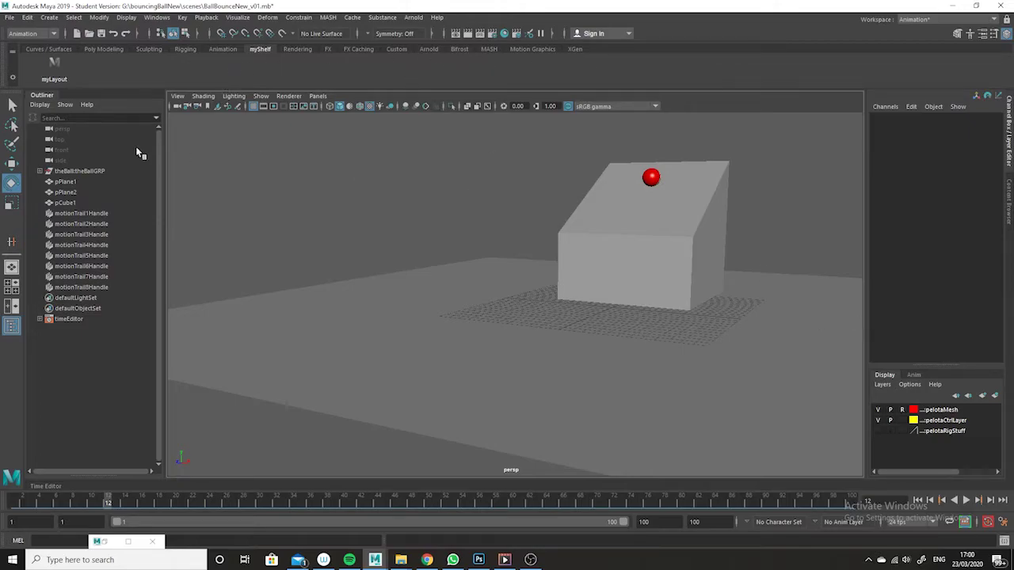
# Open the Playblast options and set the output format to image.
pyautogui.click(158, 18)
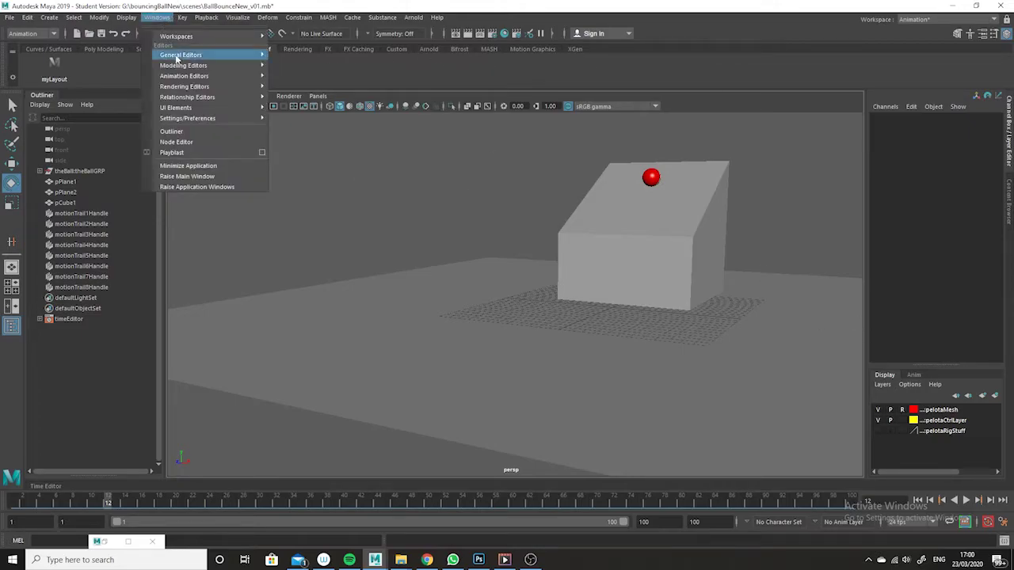
pyautogui.moveTo(232, 123)
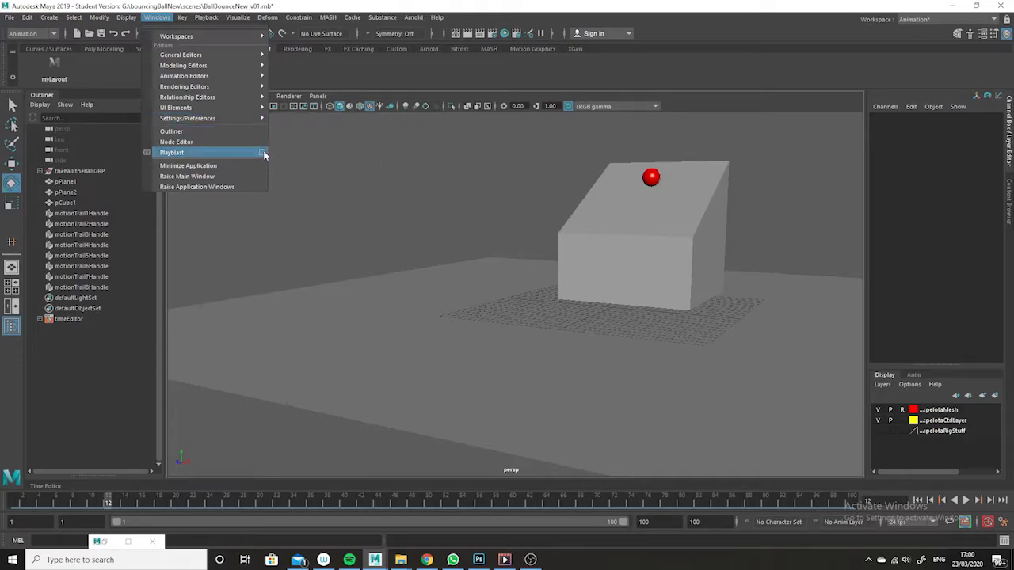
pyautogui.click(264, 153)
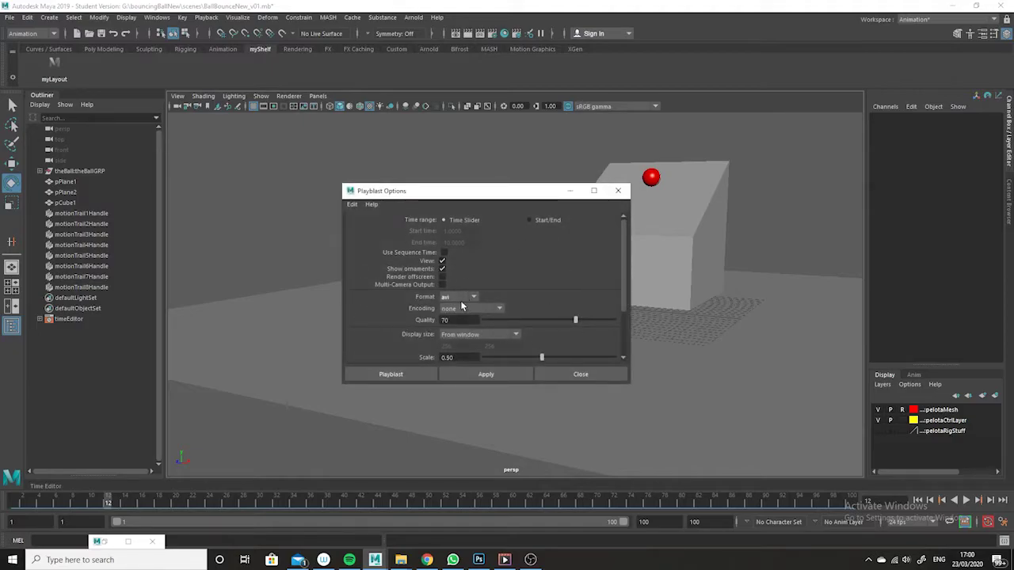
pyautogui.click(472, 297)
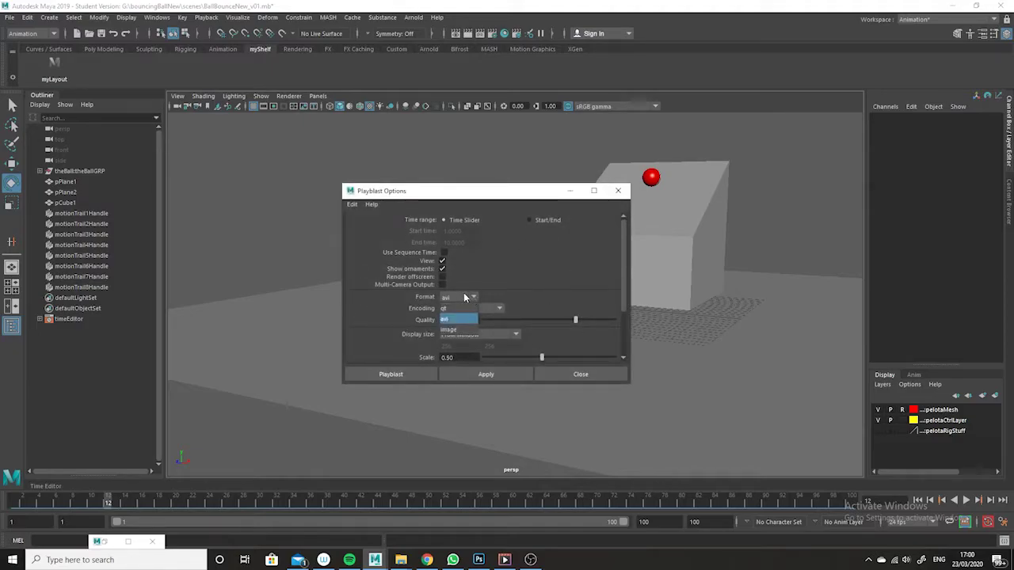
pyautogui.click(457, 332)
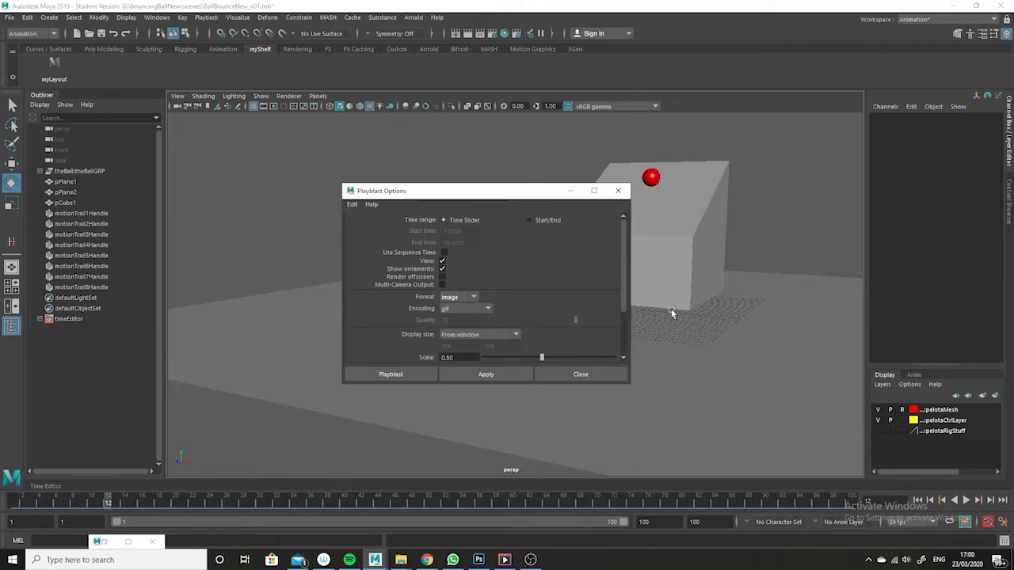
# Set the playblast scale to 0.75, keep temporary files, enable saving to file and name the movie file ballBouncing.
pyautogui.moveTo(625, 279); pyautogui.dragTo(624, 321)
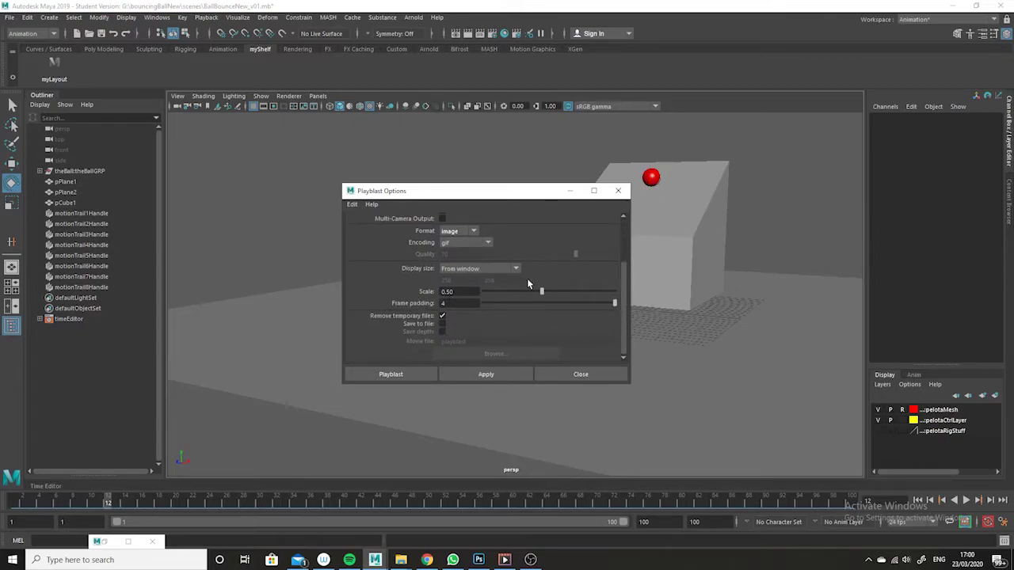
pyautogui.doubleClick(448, 291)
pyautogui.press('BackSpace')
pyautogui.click(441, 316)
pyautogui.click(442, 324)
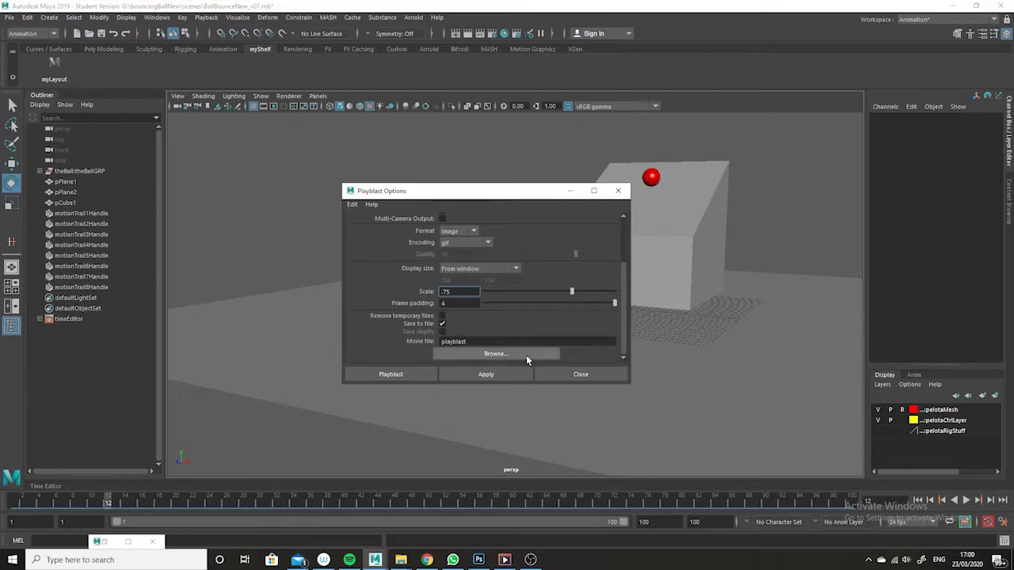
pyautogui.press('Tab')
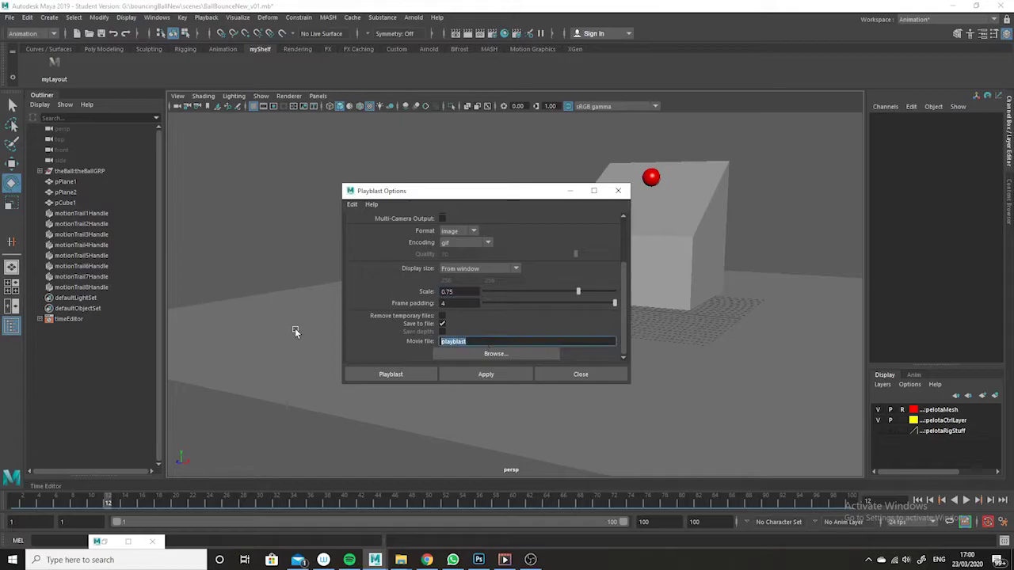
pyautogui.write('ballBouncing')
# Save the scene as BallBounceNew_v02.mb in Maya Binary format in the project's scenes folder, accepting the student version notice.
pyautogui.click(9, 17)
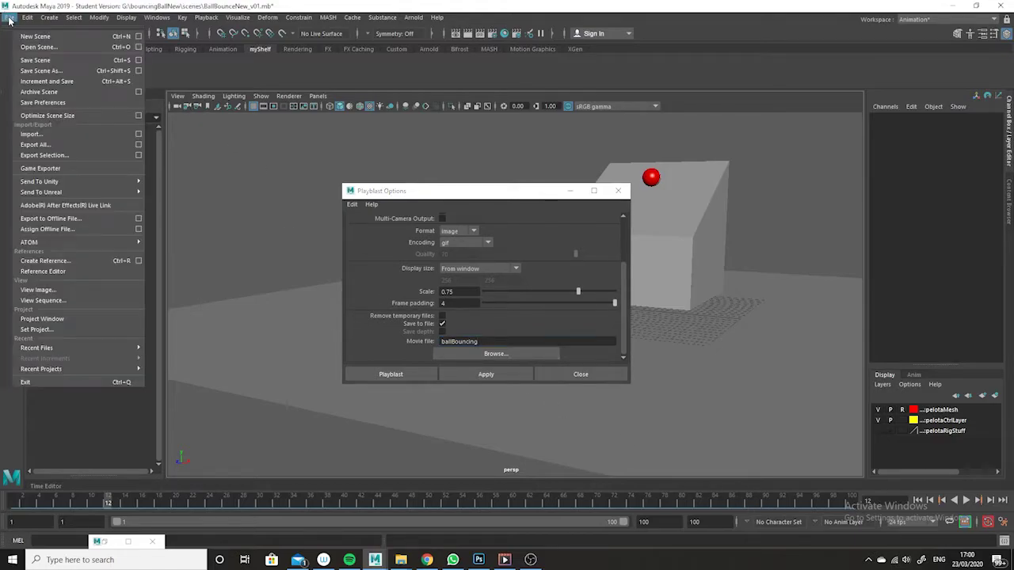
pyautogui.click(56, 74)
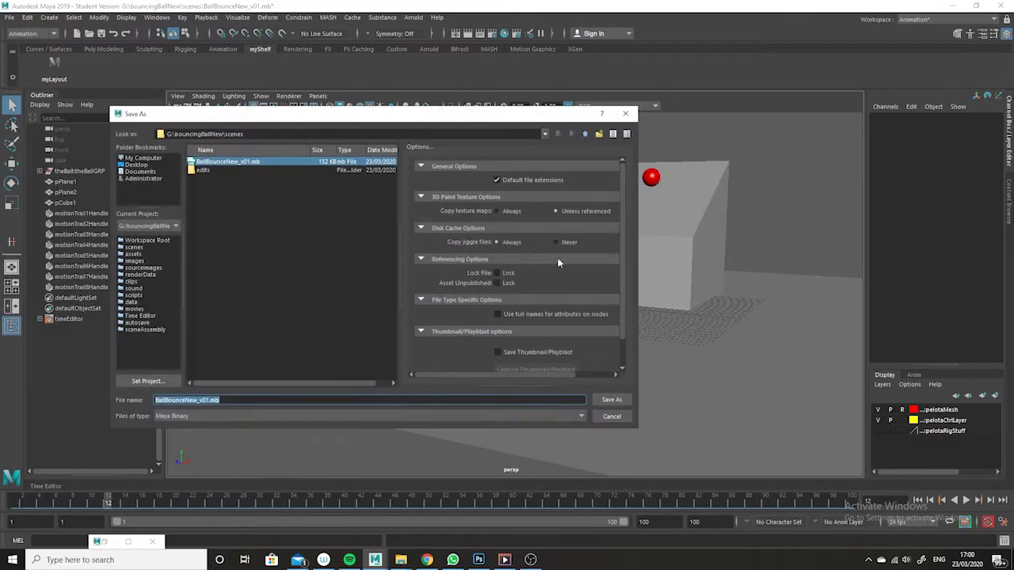
pyautogui.click(248, 164)
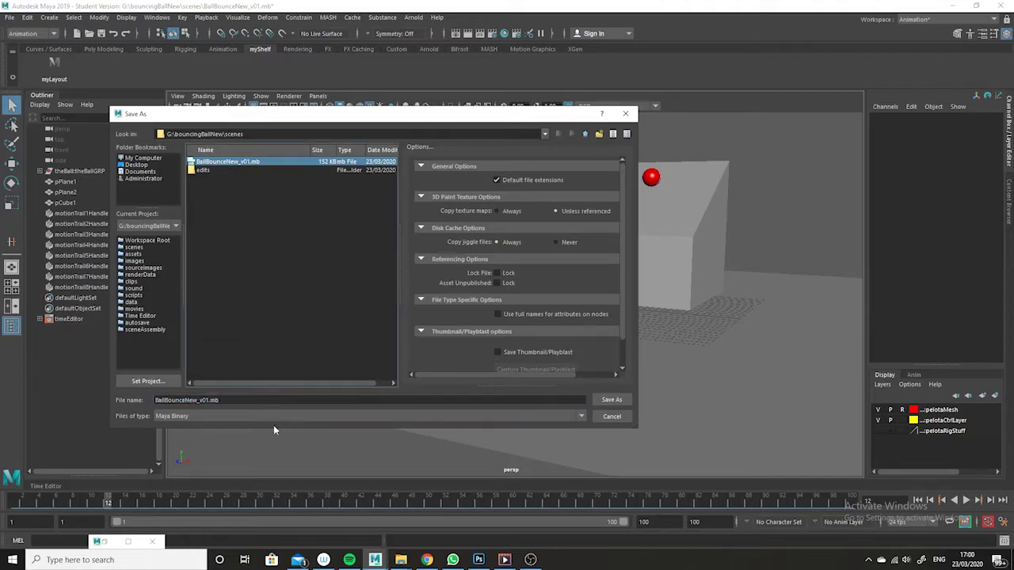
pyautogui.click(205, 401)
pyautogui.press('BackSpace')
pyautogui.write('2')
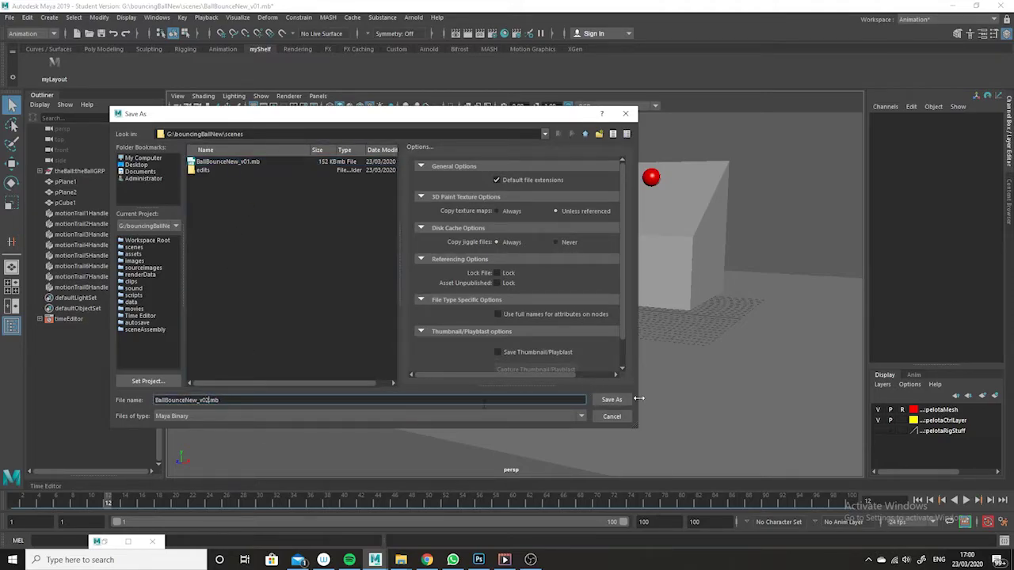
pyautogui.click(226, 417)
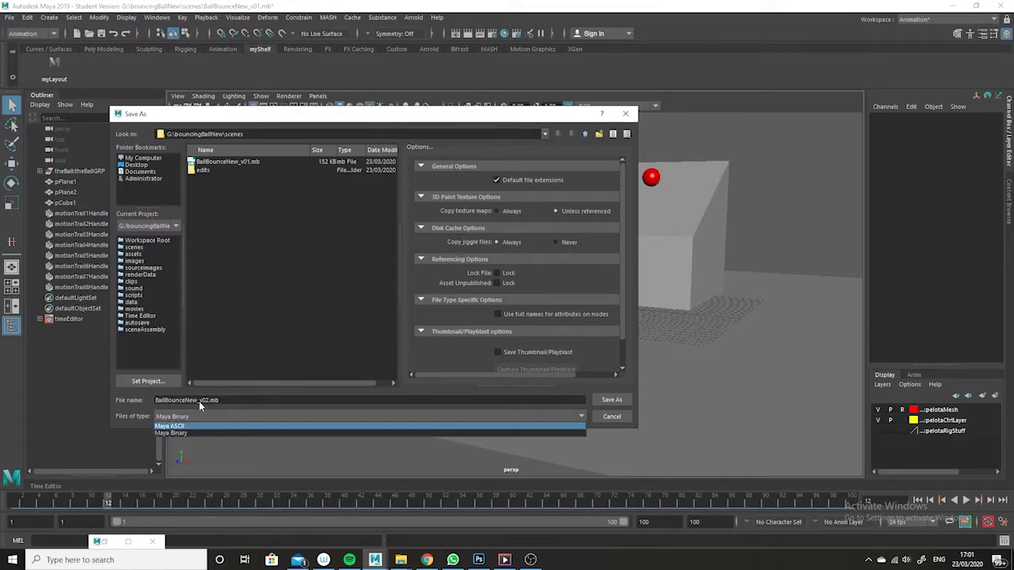
pyautogui.click(283, 432)
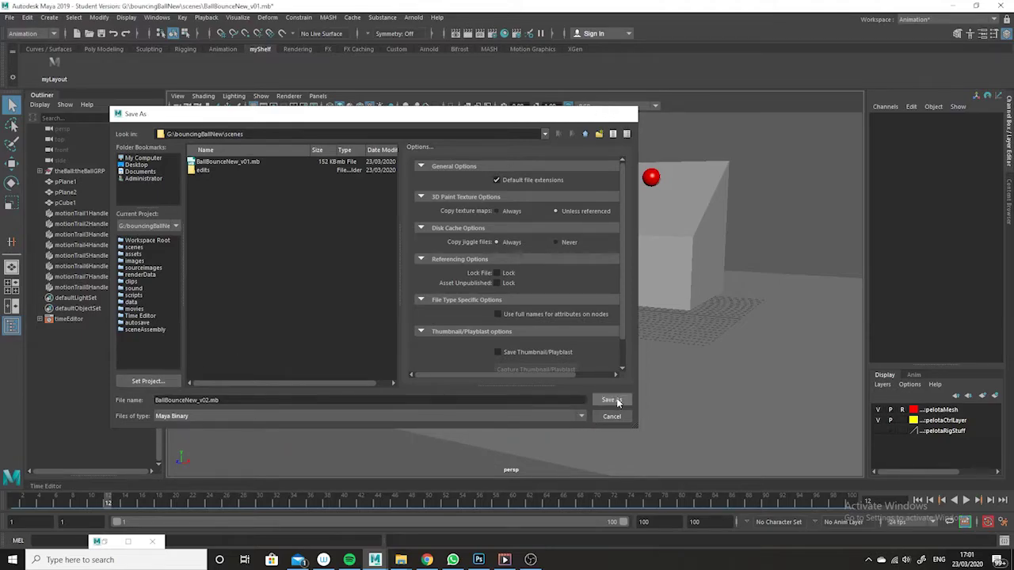
pyautogui.click(618, 402)
pyautogui.click(471, 289)
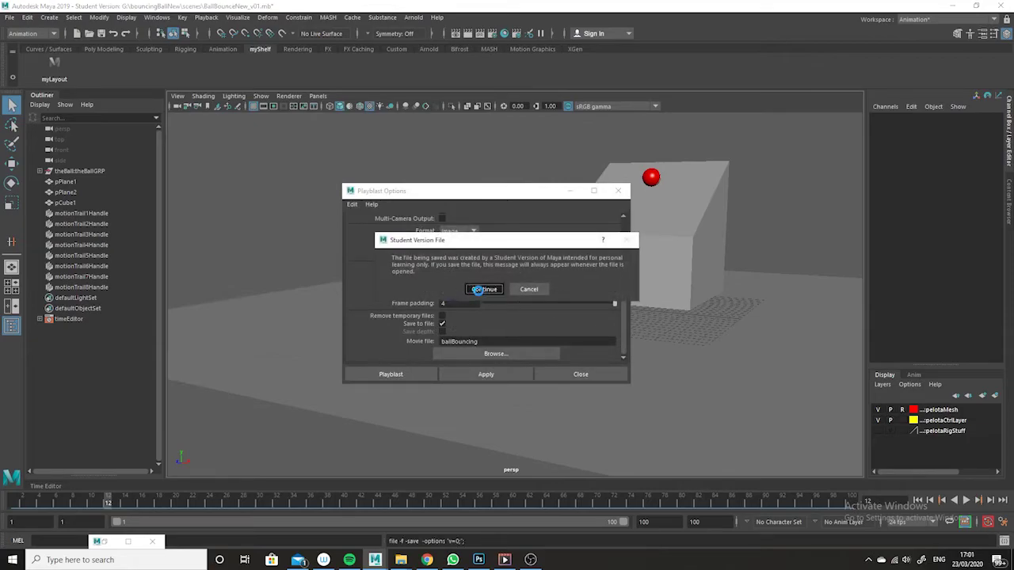
pyautogui.click(478, 341)
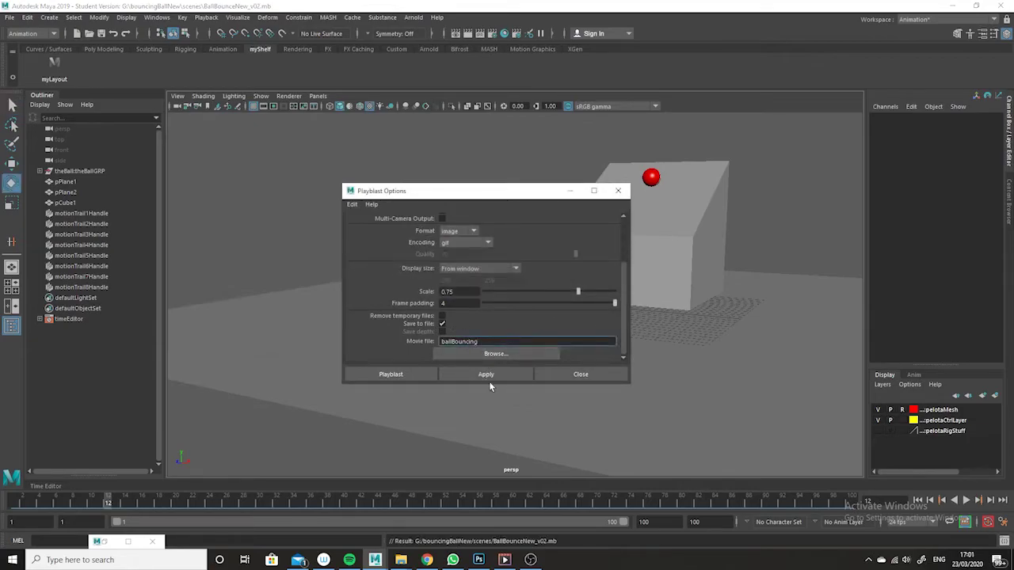
pyautogui.click(520, 354)
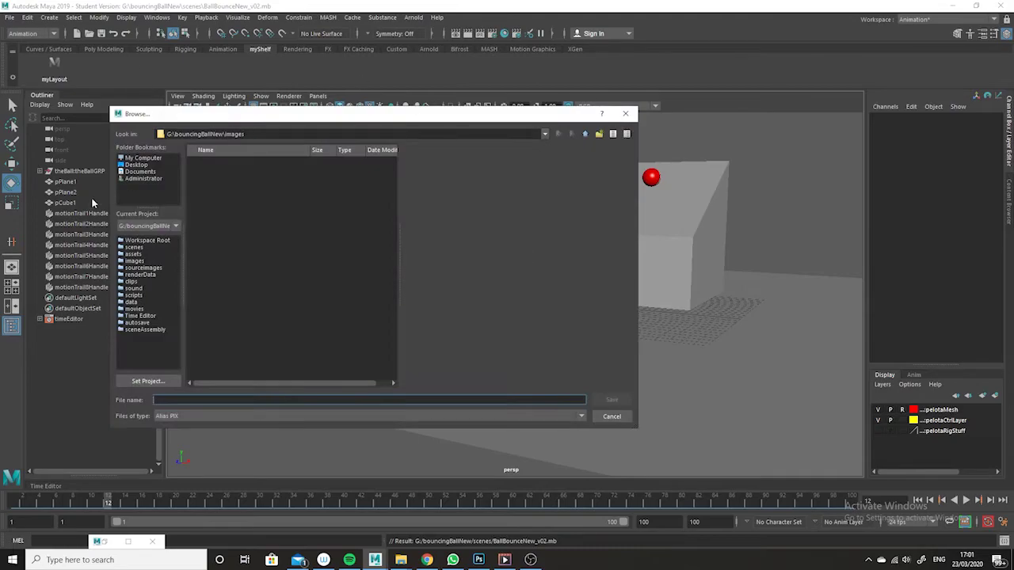
pyautogui.click(136, 165)
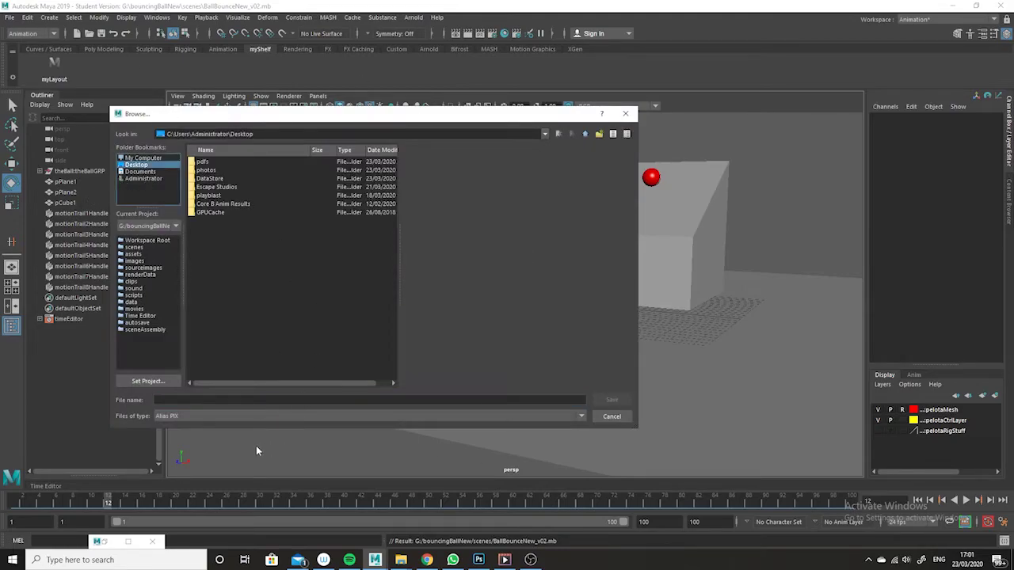
pyautogui.click(212, 415)
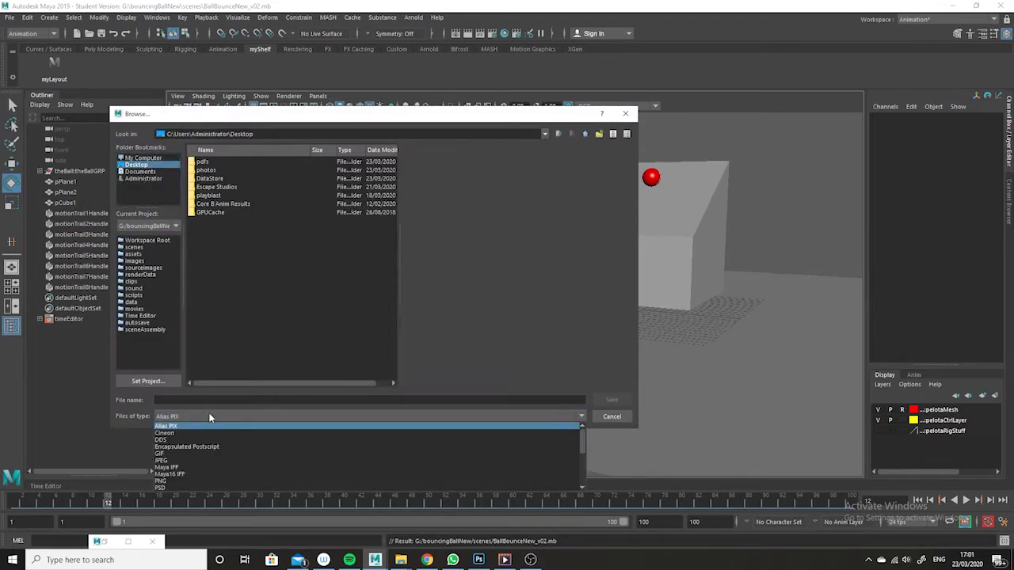
pyautogui.click(202, 459)
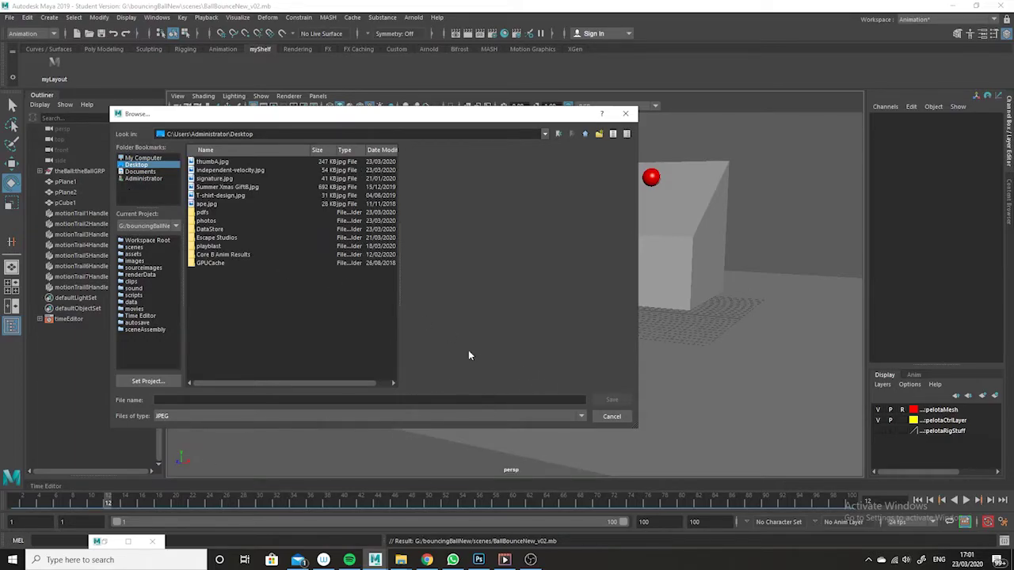
pyautogui.click(620, 417)
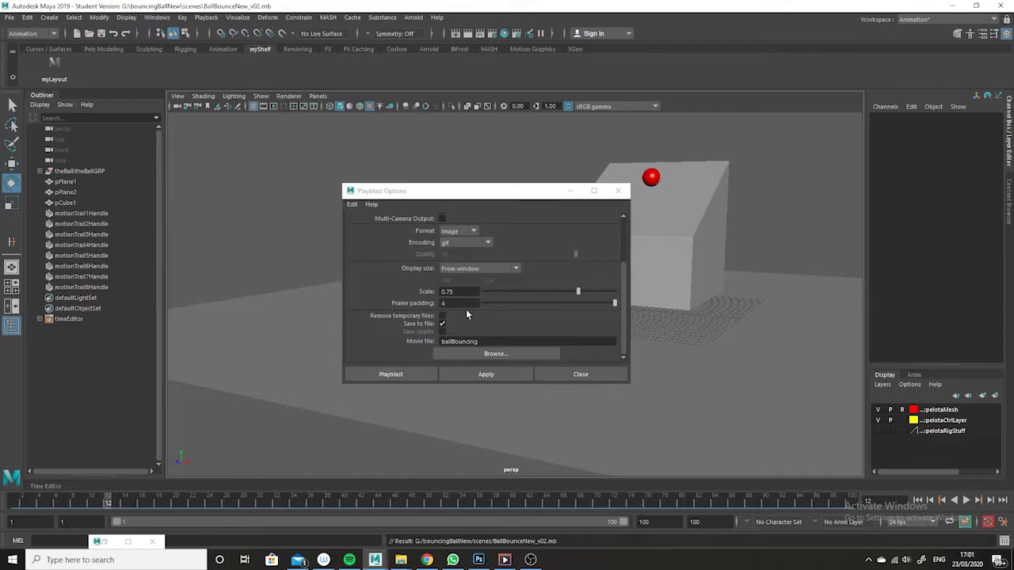
# Keep the playblast display size at From window and set the output format to qt.
pyautogui.click(514, 267)
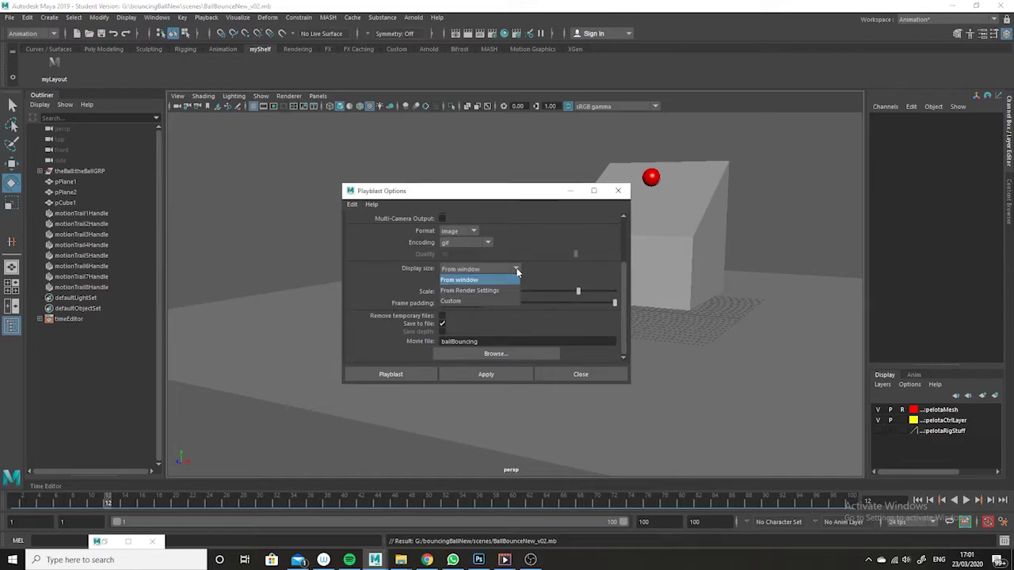
pyautogui.click(512, 269)
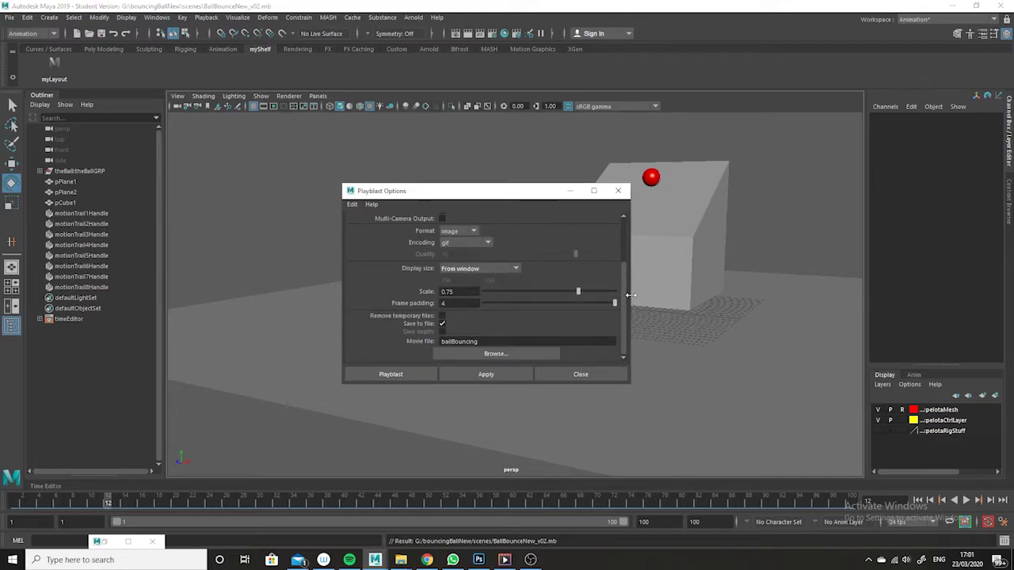
pyautogui.scroll(1, 617, 241)
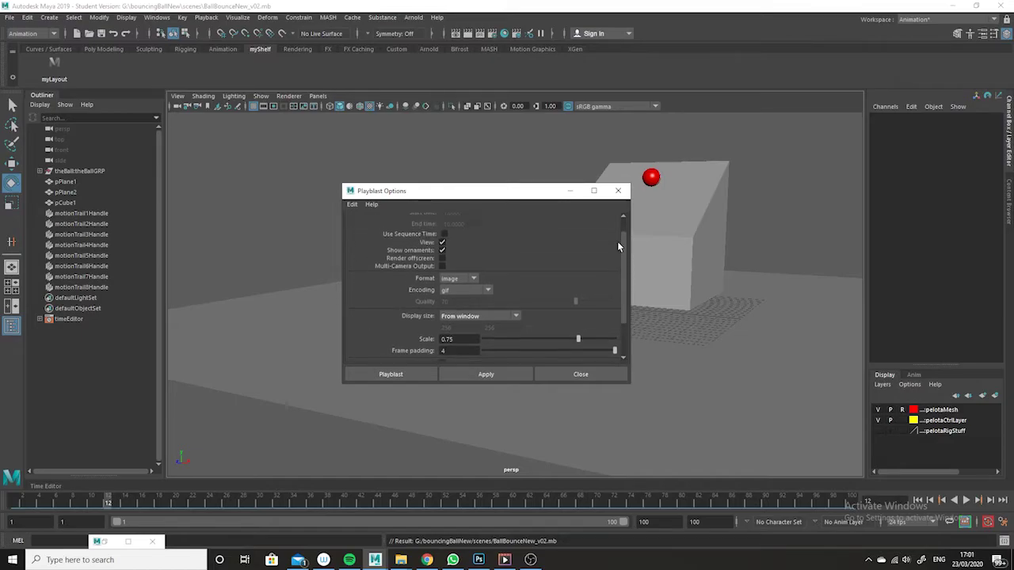
pyautogui.click(474, 279)
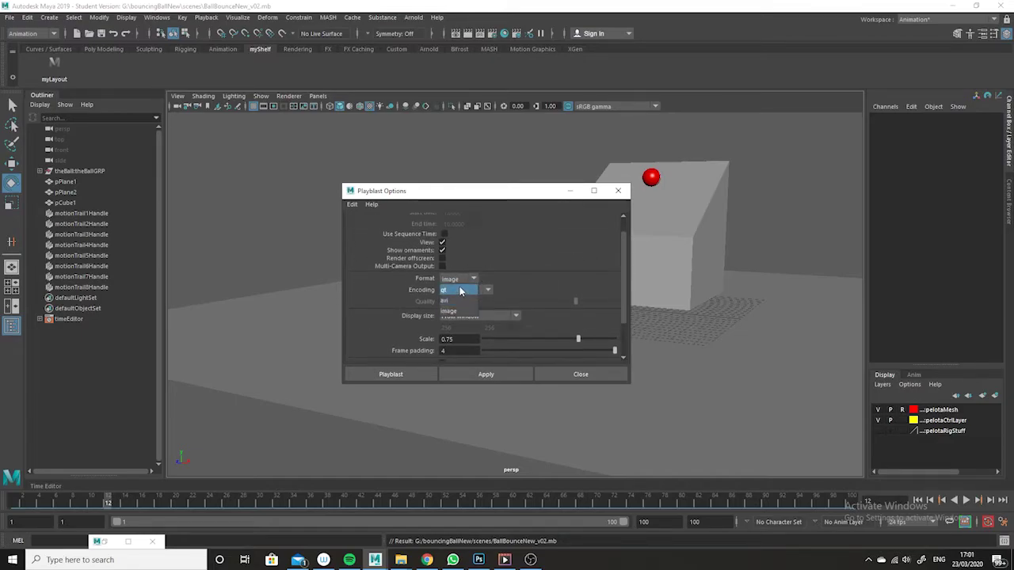
pyautogui.click(460, 291)
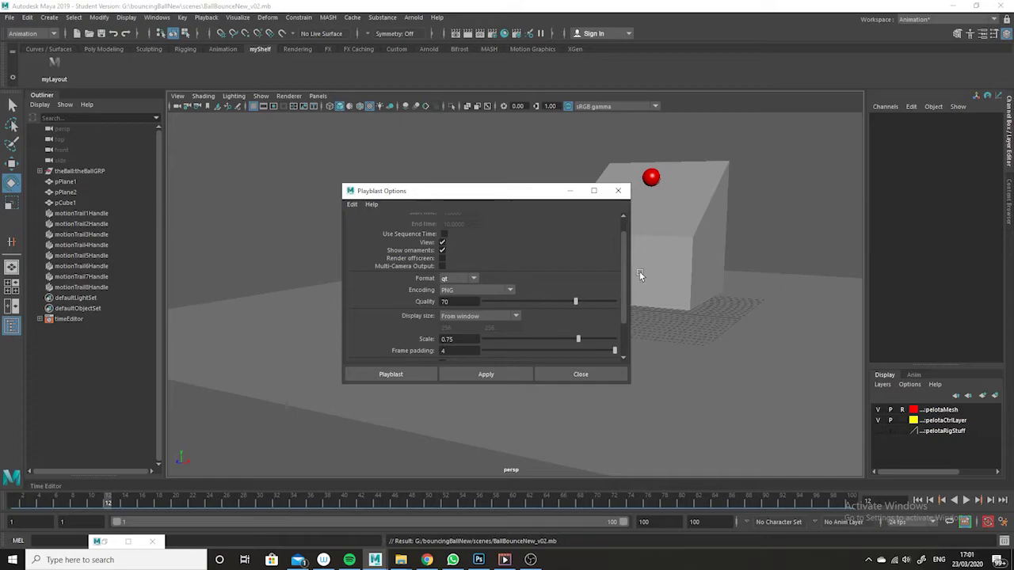
# Set the playblast movie file to be saved on the Desktop under the name ballBouncing.
pyautogui.scroll(-1, 623, 309)
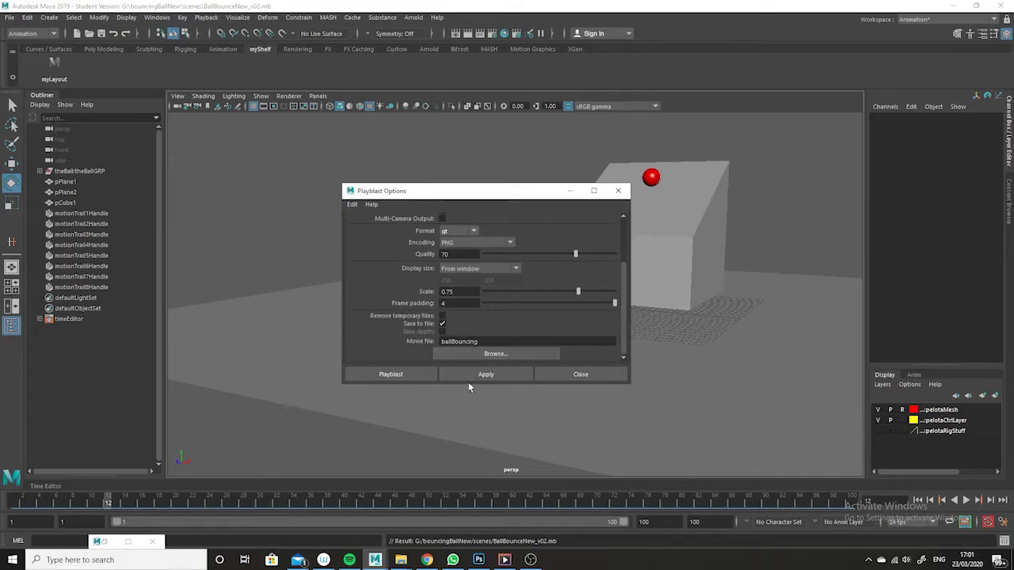
pyautogui.click(495, 354)
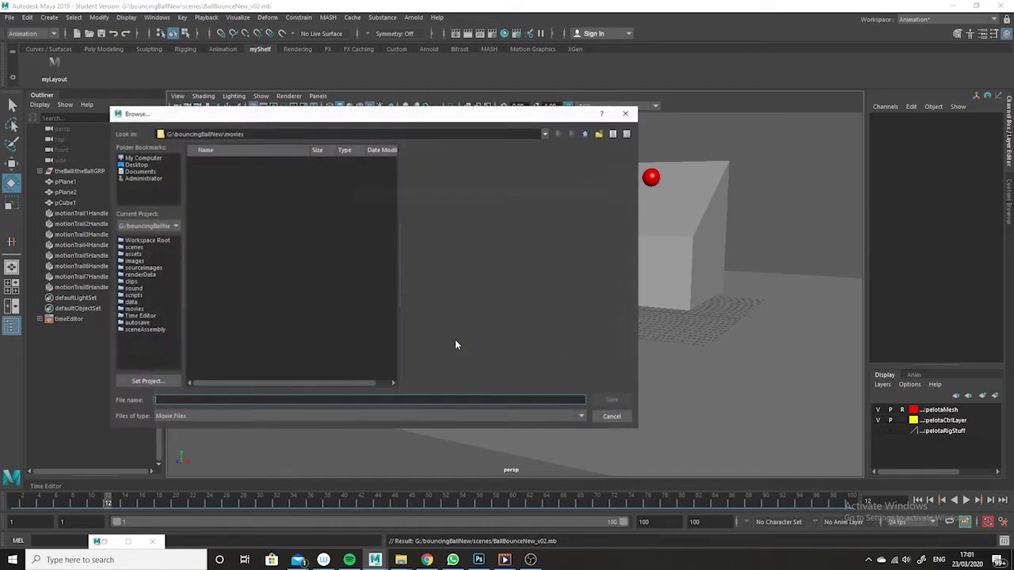
pyautogui.click(138, 166)
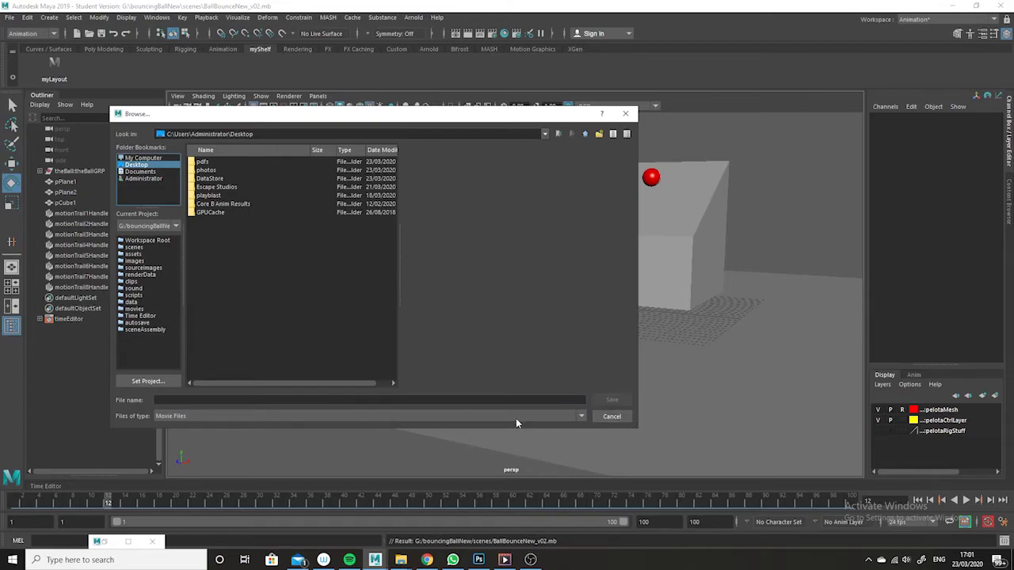
pyautogui.click(240, 400)
pyautogui.write('b')
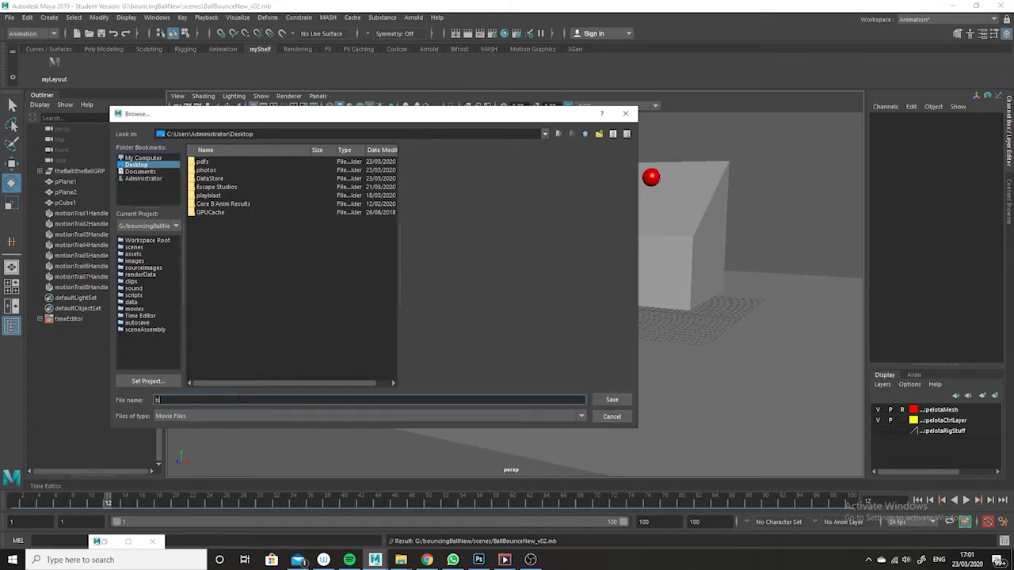
pyautogui.write('allBouncing')
pyautogui.click(605, 400)
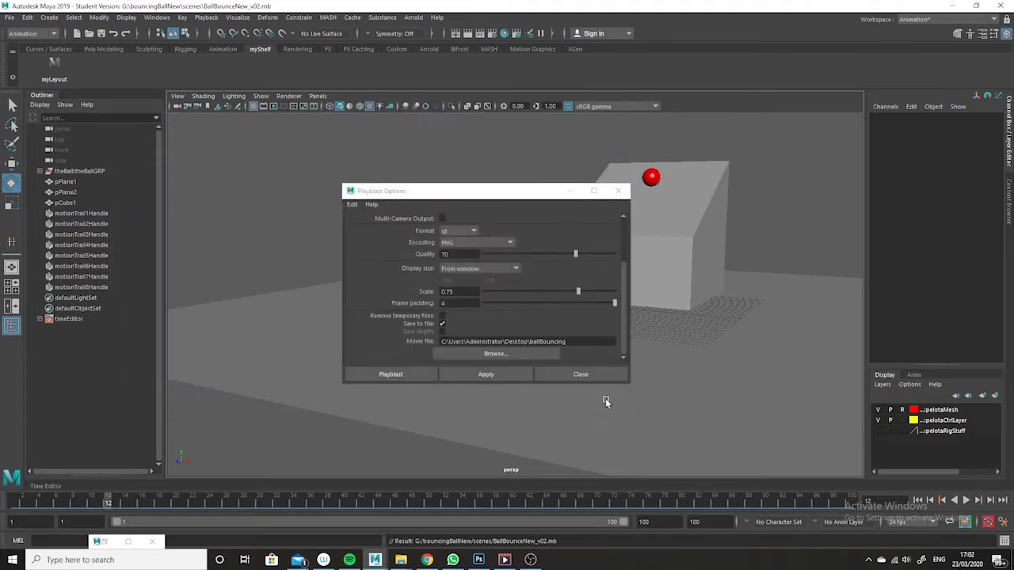
# Generate the ballBouncing playblast, view it in a smaller, repositioned player window and close the player.
pyautogui.click(413, 377)
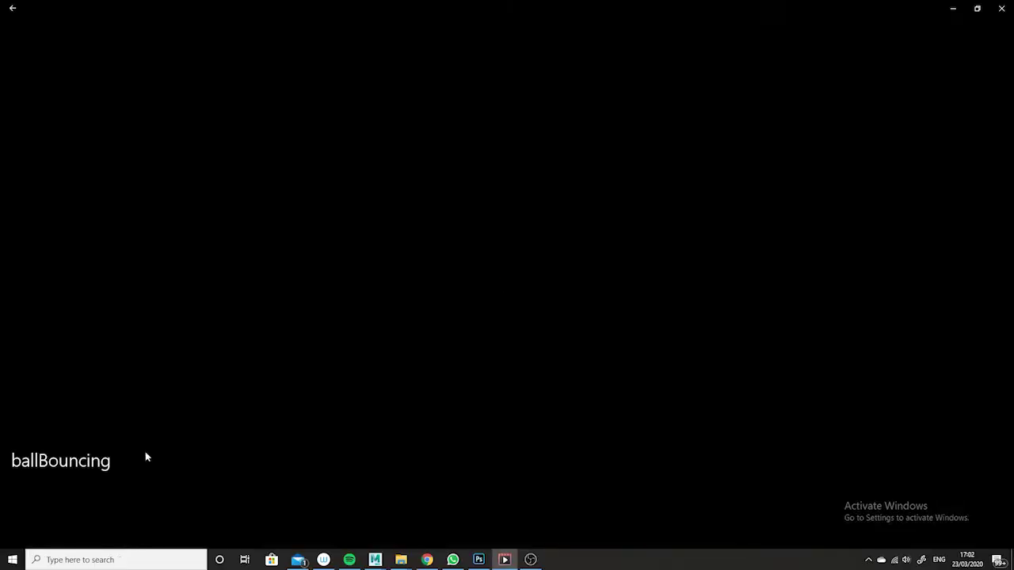
pyautogui.click(977, 9)
pyautogui.moveTo(677, 33); pyautogui.dragTo(705, 130)
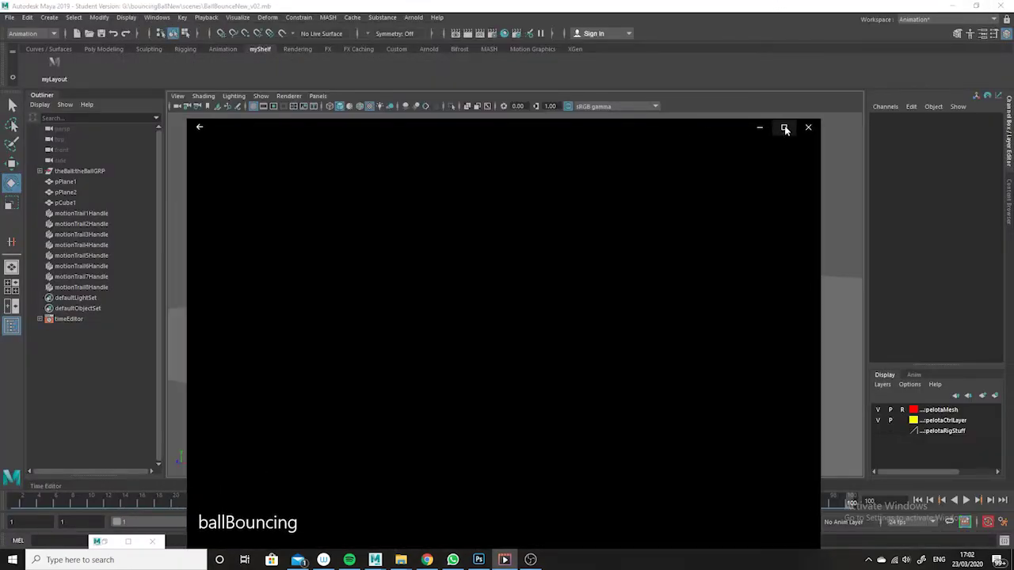
pyautogui.click(809, 128)
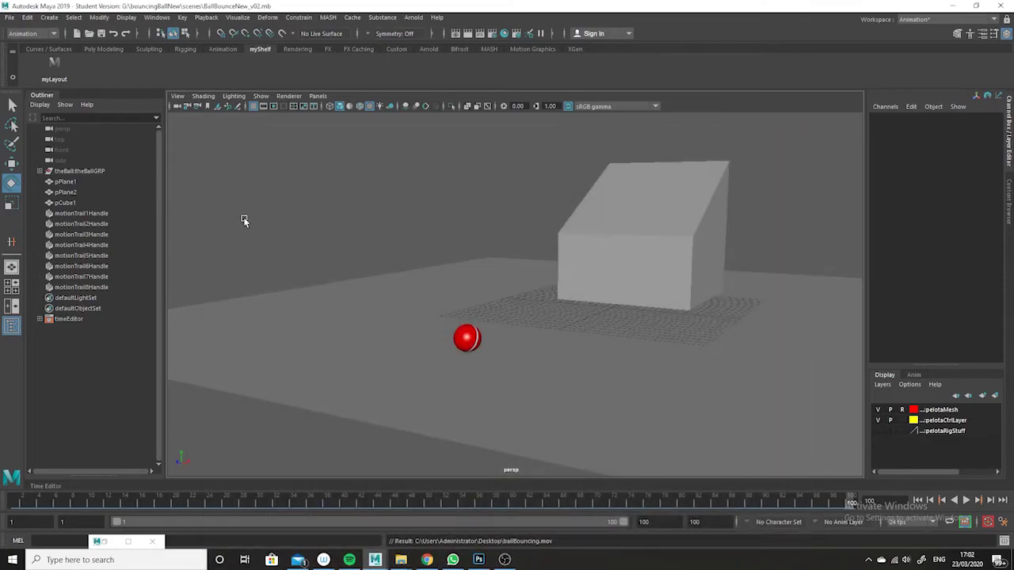
# Play the bouncing ball animation in the perspective view.
pyautogui.click(967, 501)
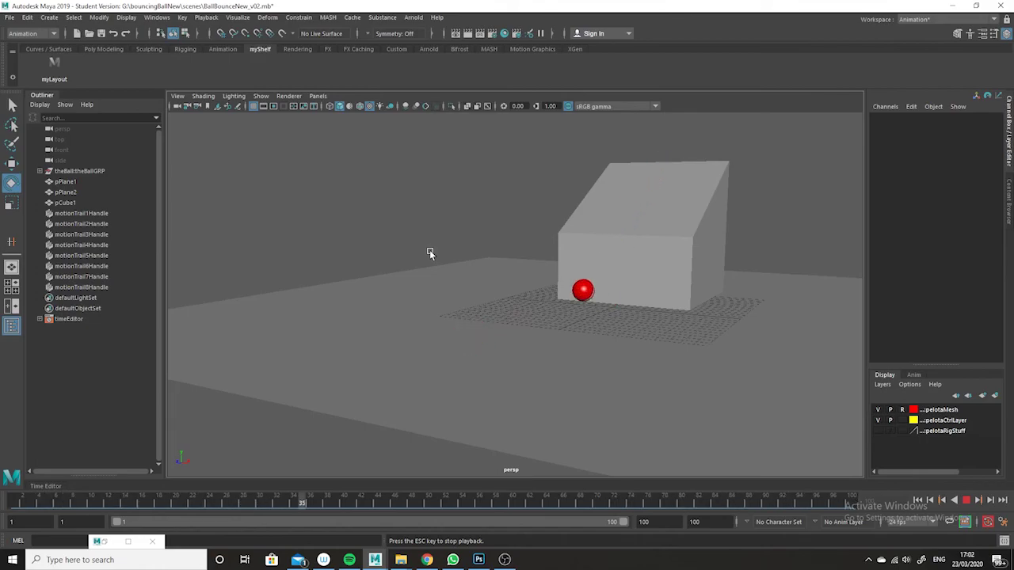
pyautogui.click(505, 560)
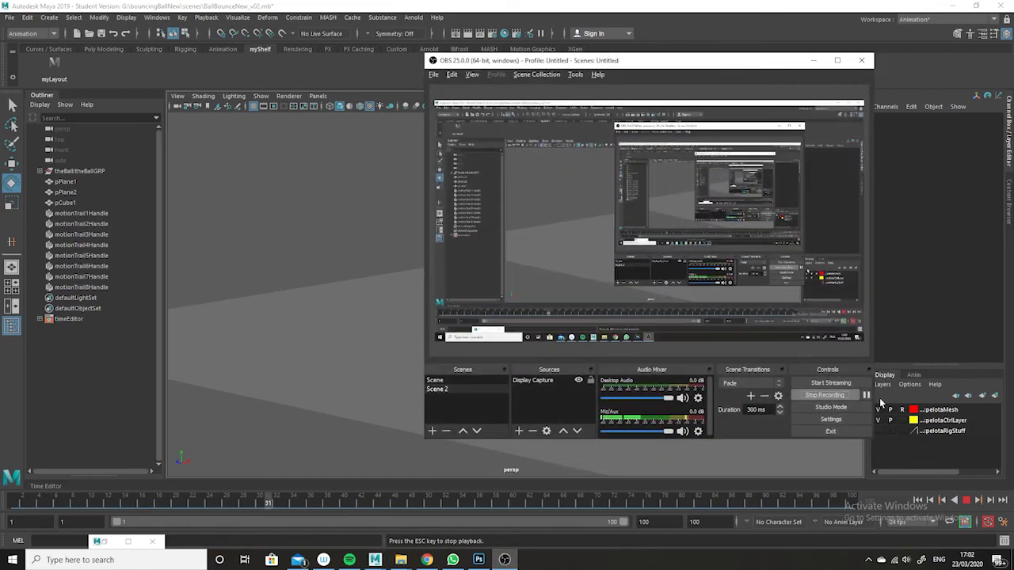